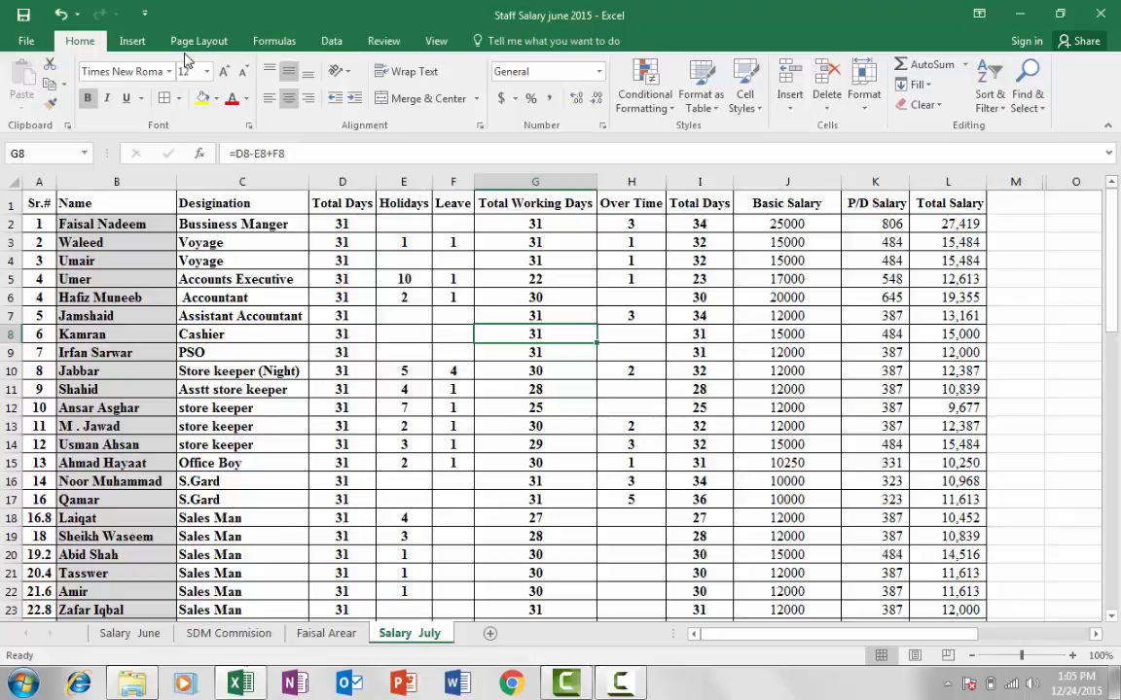
Dismiss the Windows colour-scheme prompt and return to the Home tab
{"action": "left_click", "coordinate": [383, 41]}
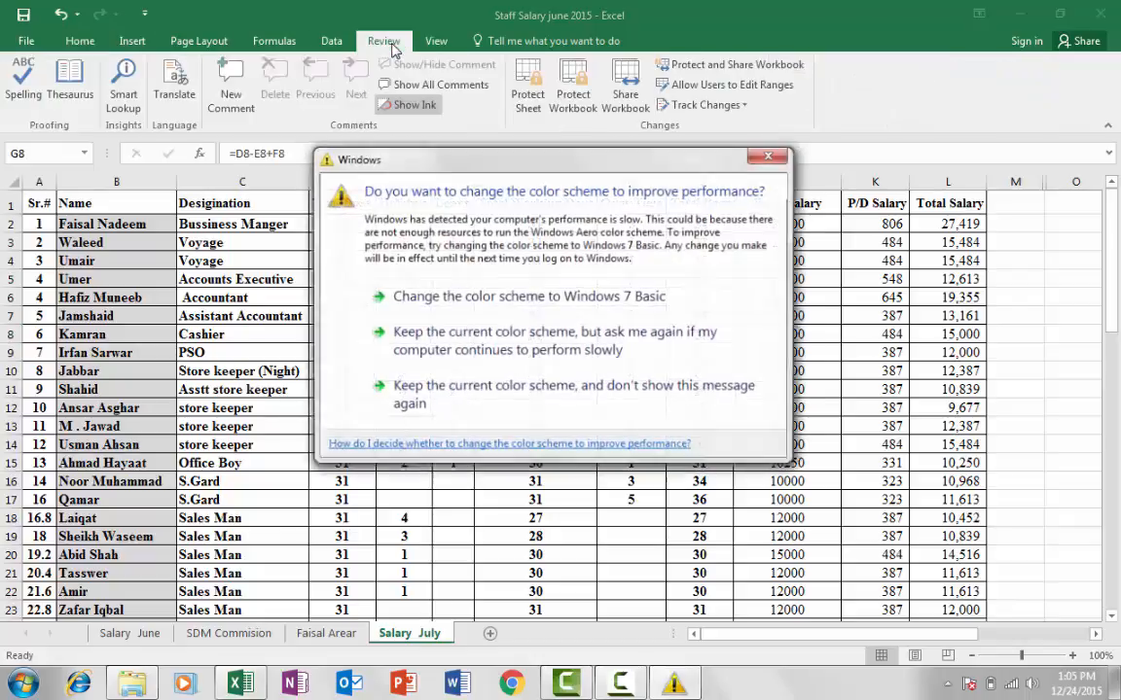
{"action": "left_click", "coordinate": [771, 156]}
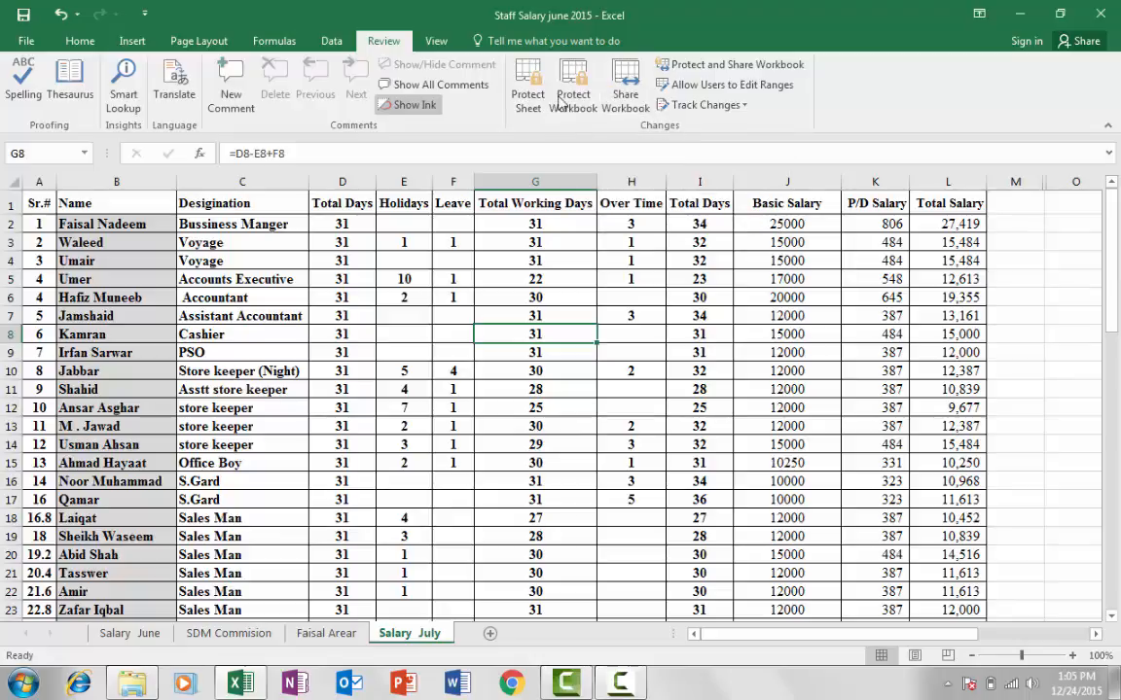
{"action": "left_click", "coordinate": [78, 41]}
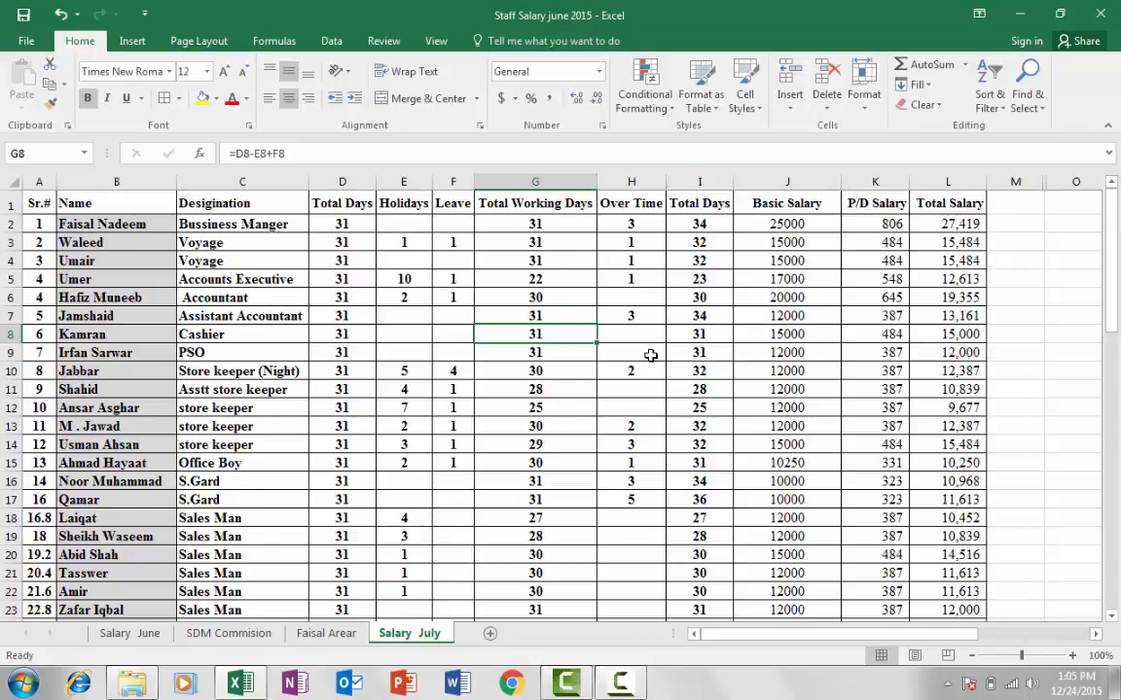
Open the Review tab and bring up the Salary July sheet tab's context menu
{"action": "scroll", "coordinate": [651, 356], "scroll_direction": "down", "scroll_amount": 4}
{"action": "scroll", "coordinate": [651, 356], "scroll_direction": "up", "scroll_amount": 5}
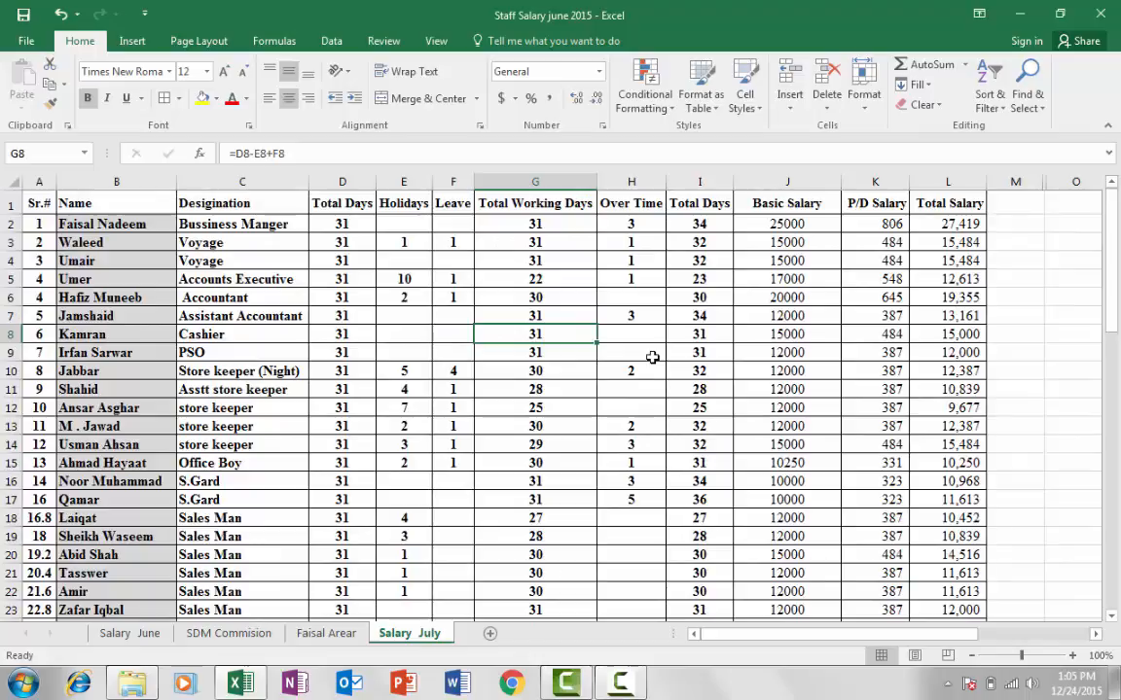
{"action": "scroll", "coordinate": [650, 357], "scroll_direction": "down", "scroll_amount": 5}
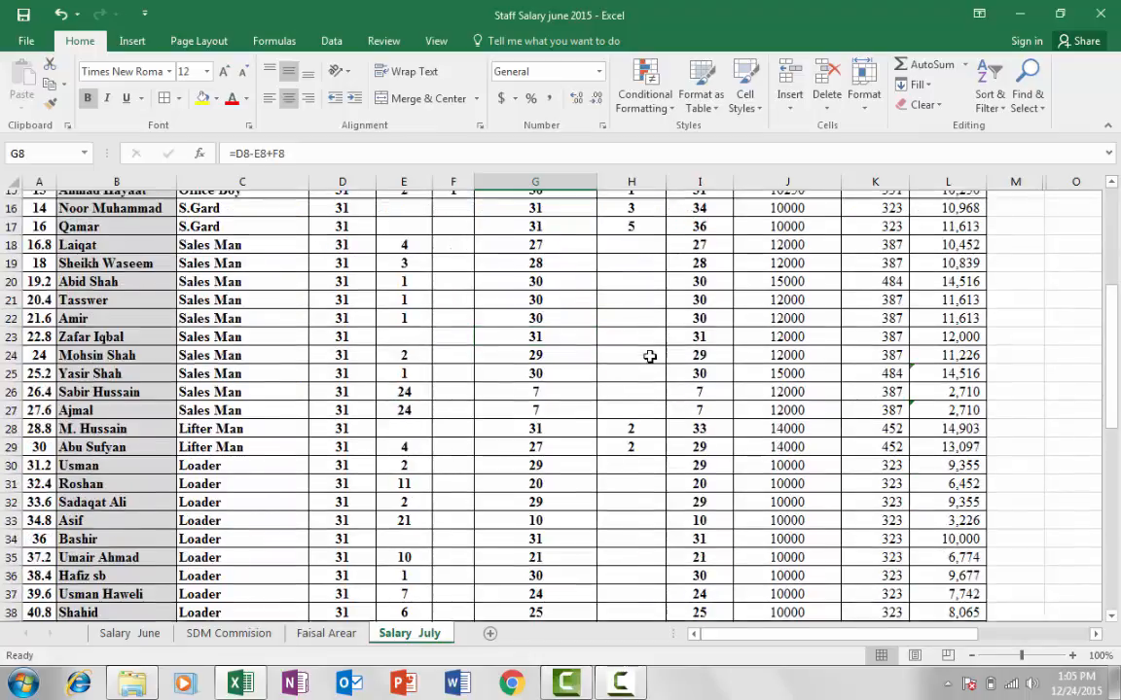
{"action": "scroll", "coordinate": [642, 353], "scroll_direction": "up", "scroll_amount": 5}
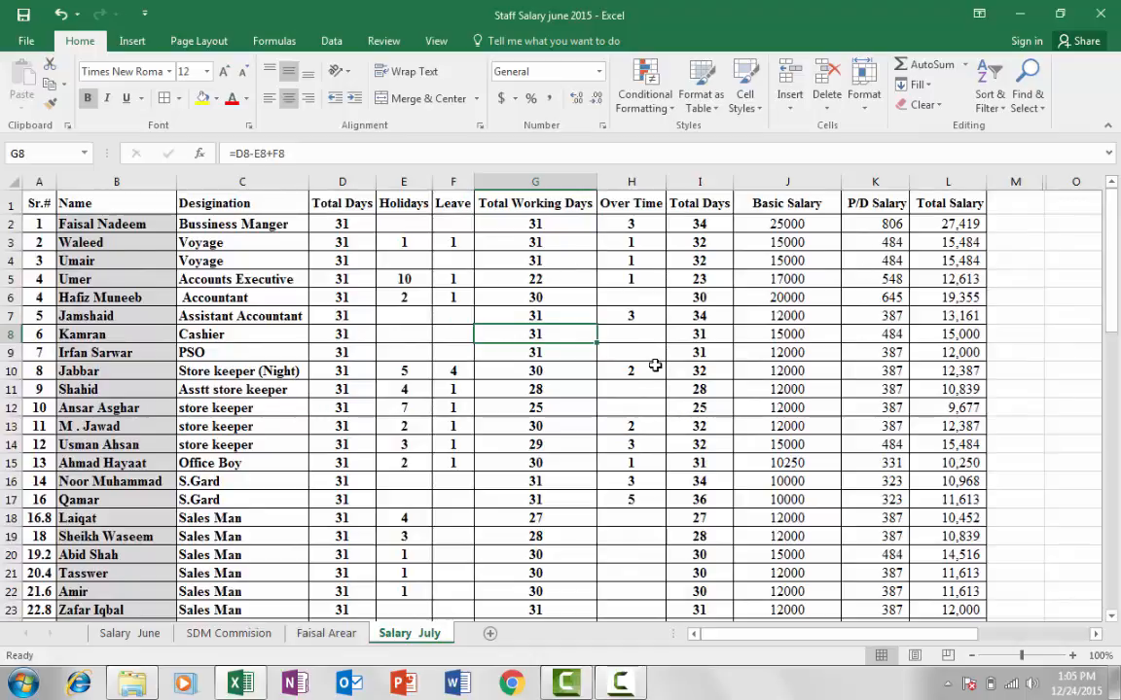
{"action": "scroll", "coordinate": [655, 365], "scroll_direction": "down", "scroll_amount": 4}
{"action": "scroll", "coordinate": [650, 365], "scroll_direction": "up", "scroll_amount": 4}
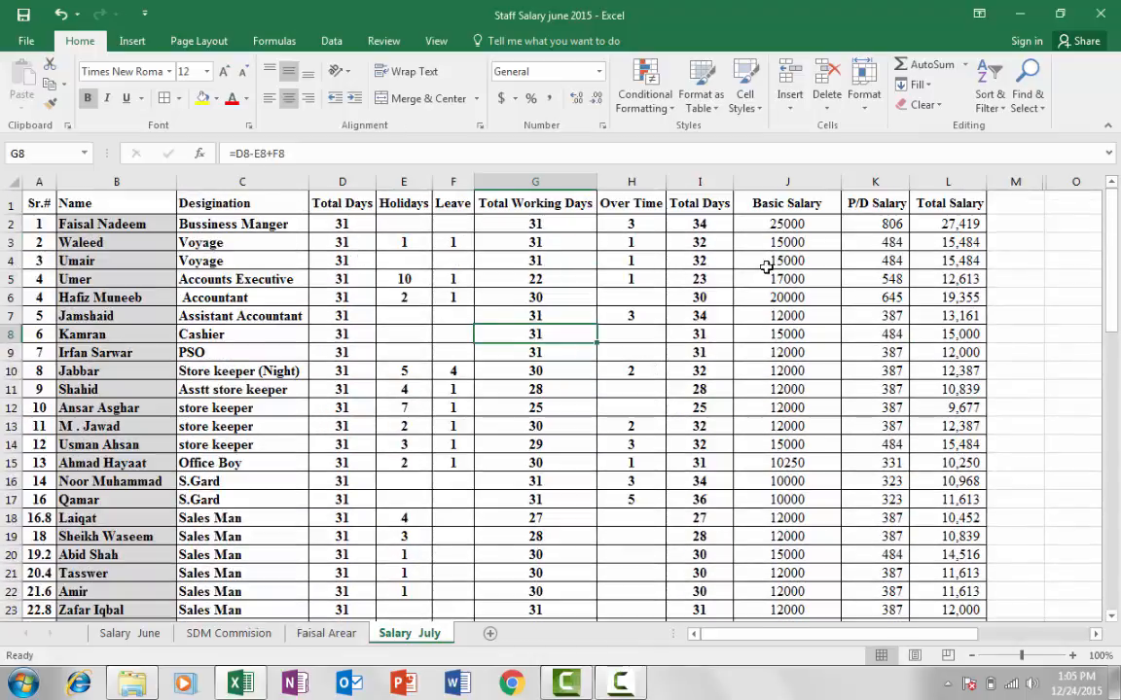
{"action": "scroll", "coordinate": [595, 335], "scroll_direction": "down", "scroll_amount": 1}
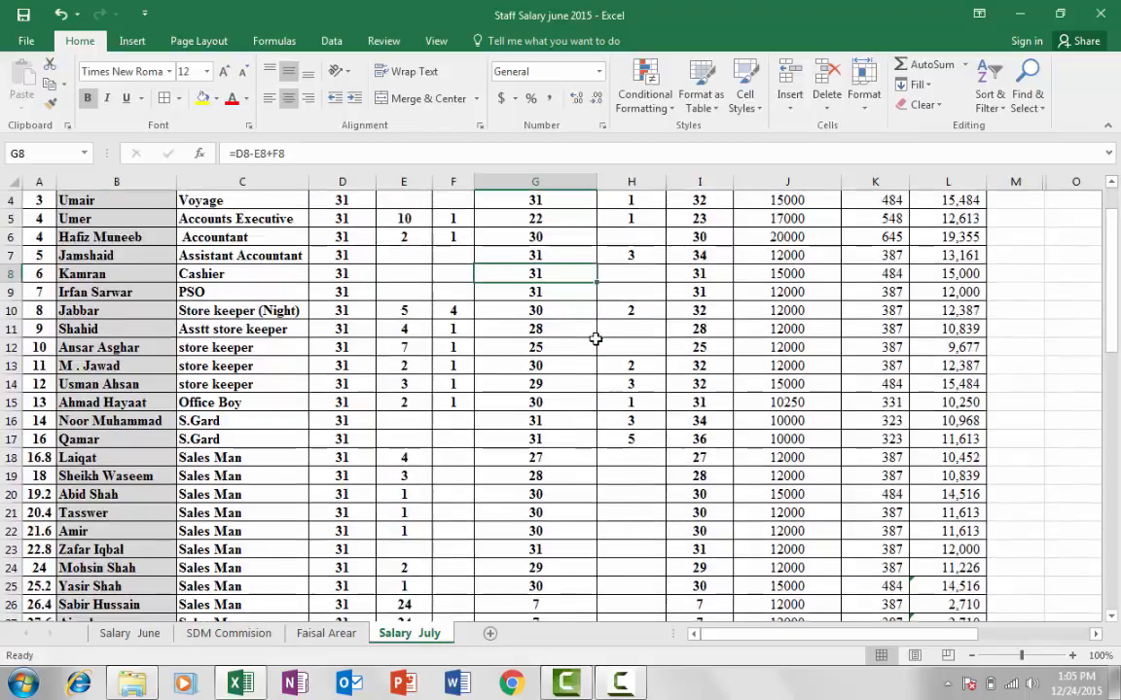
{"action": "scroll", "coordinate": [596, 338], "scroll_direction": "up", "scroll_amount": 1}
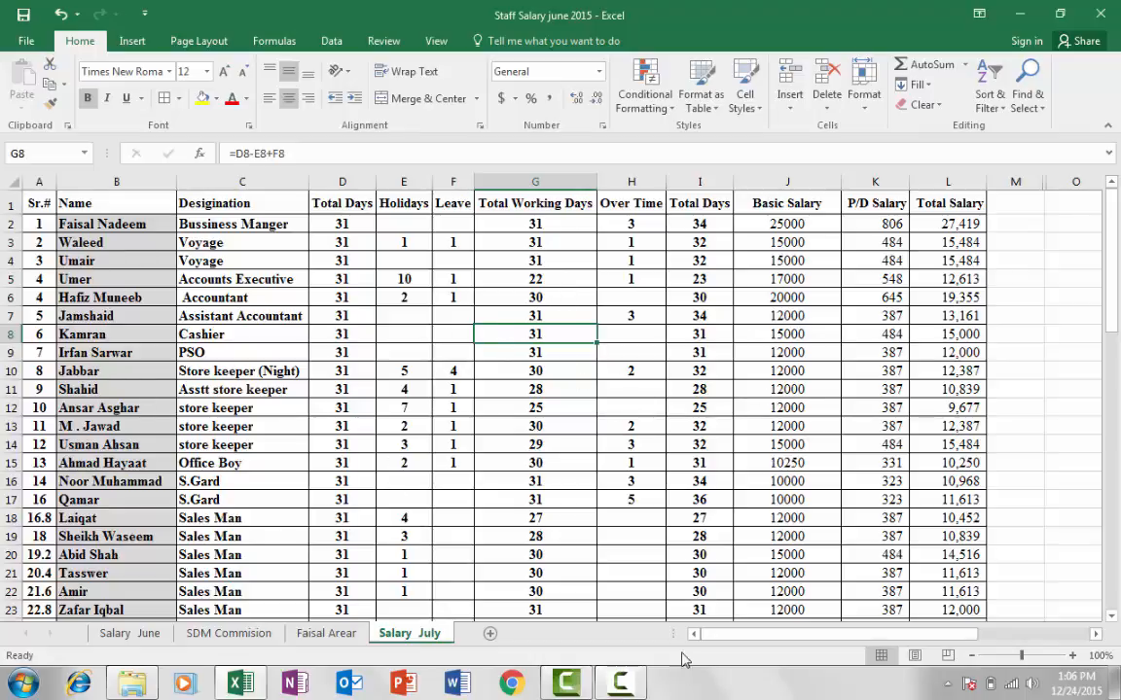
{"action": "left_click", "coordinate": [387, 43]}
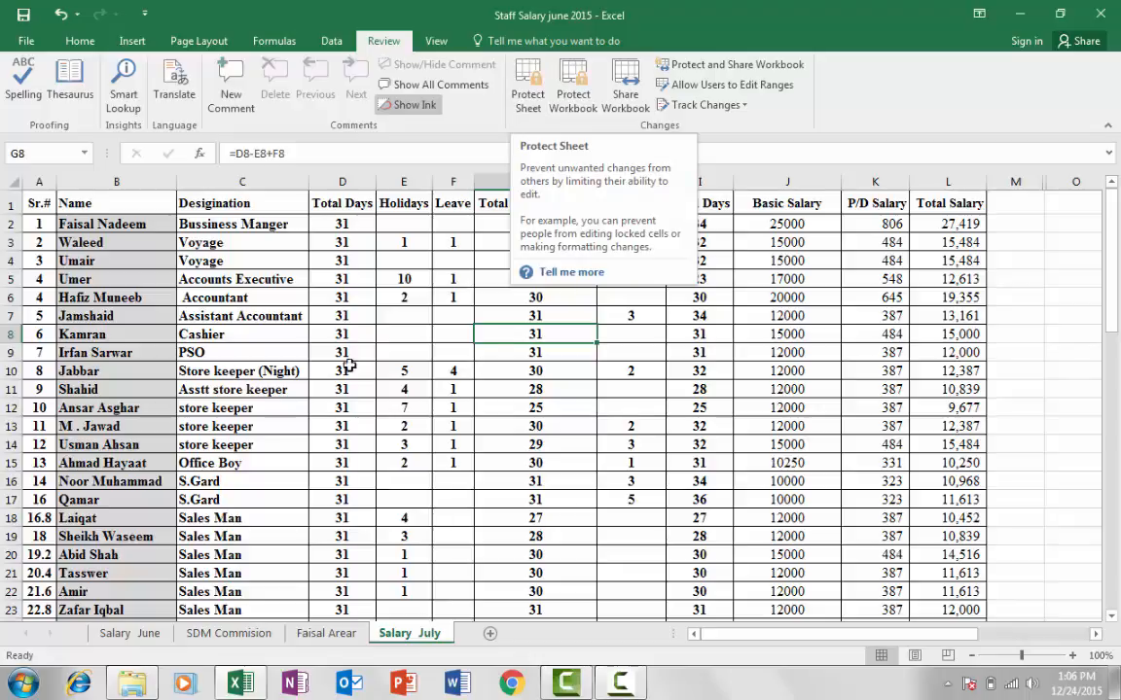
{"action": "right_click", "coordinate": [393, 644]}
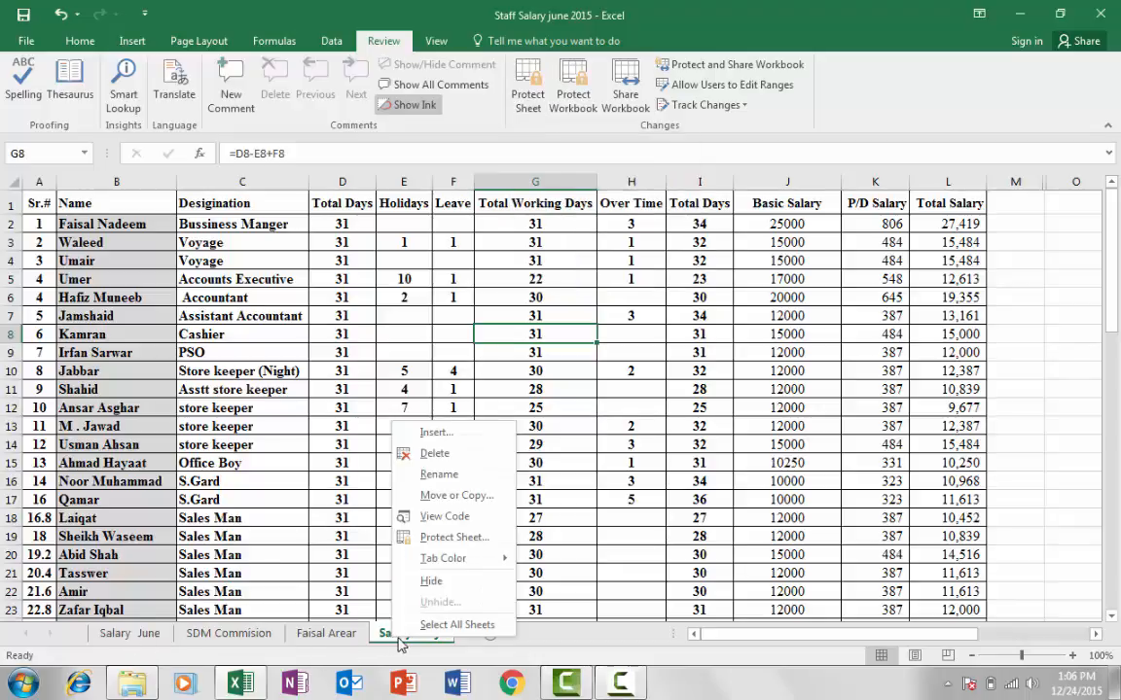
Apply Protect Sheet to Salary July, entering and confirming a protection password
{"action": "left_click", "coordinate": [453, 545]}
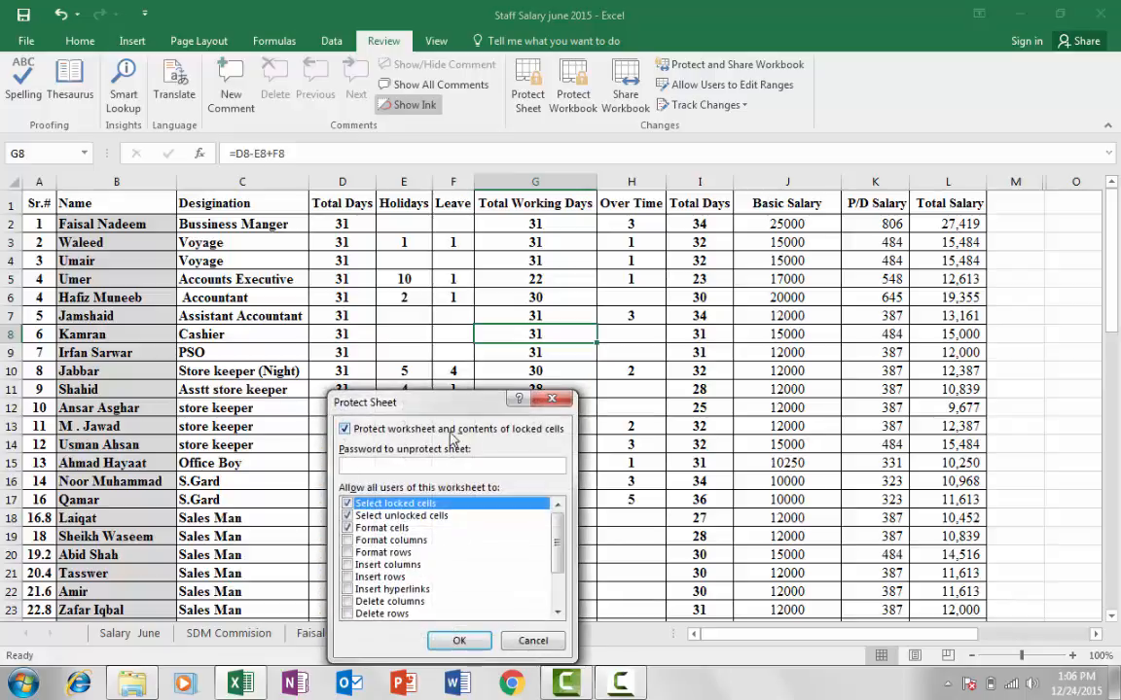
{"action": "left_click_drag", "start_coordinate": [454, 411], "coordinate": [556, 320]}
{"action": "left_click_drag", "start_coordinate": [486, 304], "coordinate": [551, 282]}
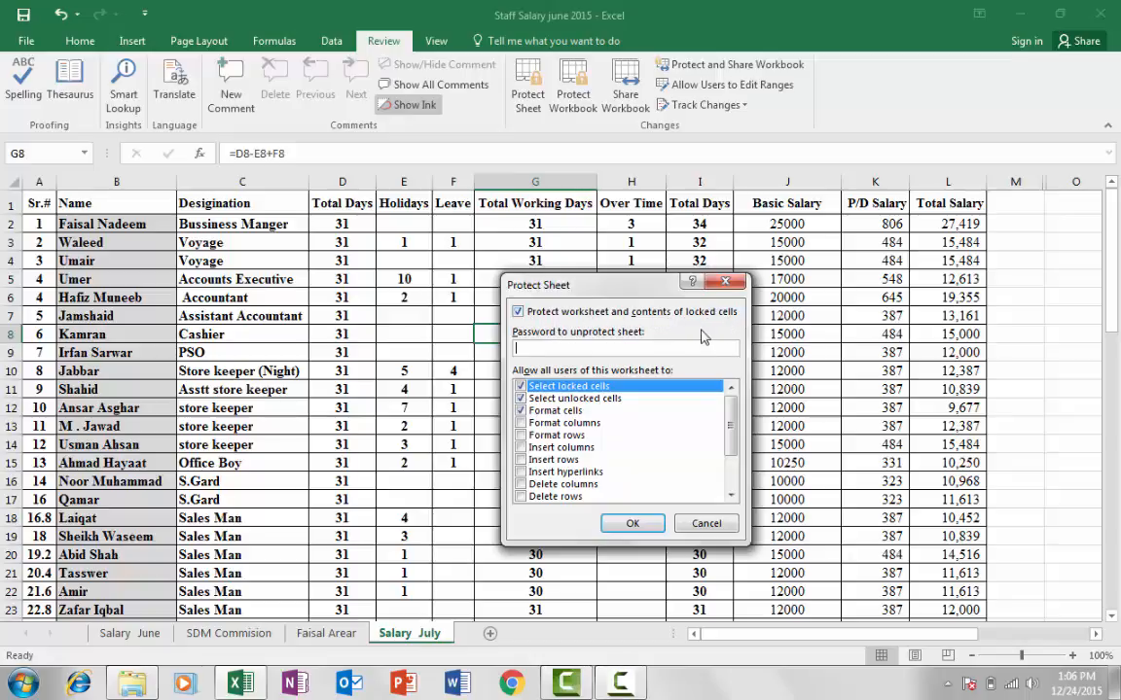
{"action": "left_click", "coordinate": [612, 386]}
{"action": "left_click_drag", "start_coordinate": [654, 293], "coordinate": [665, 269]}
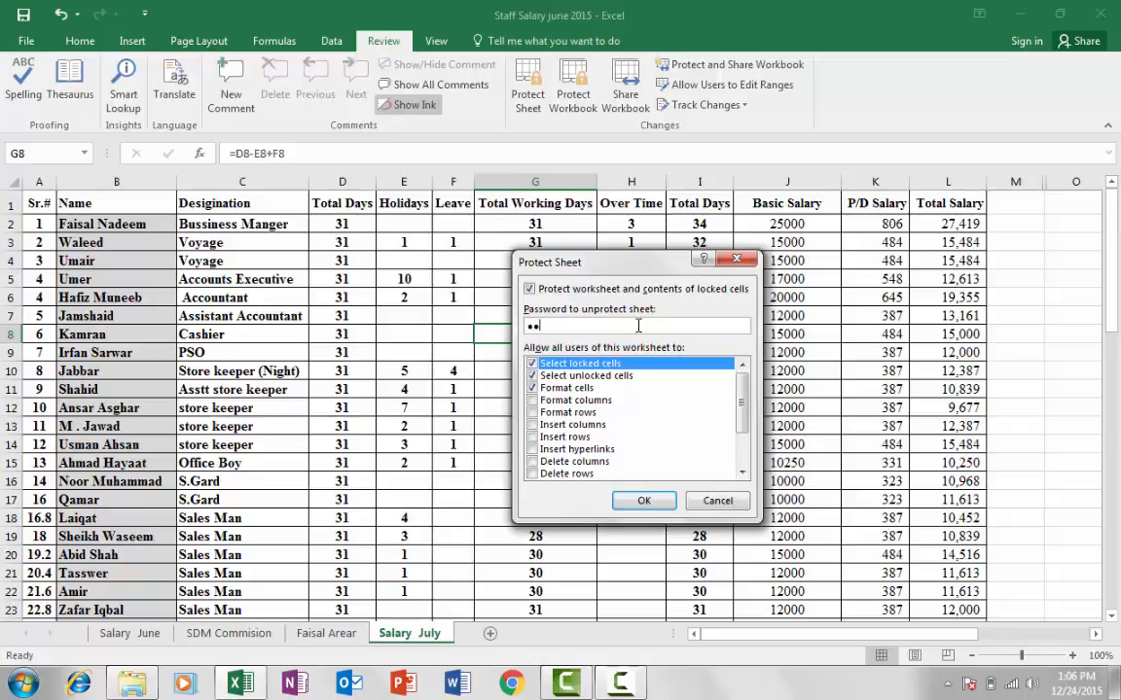
{"action": "key", "text": "Return"}
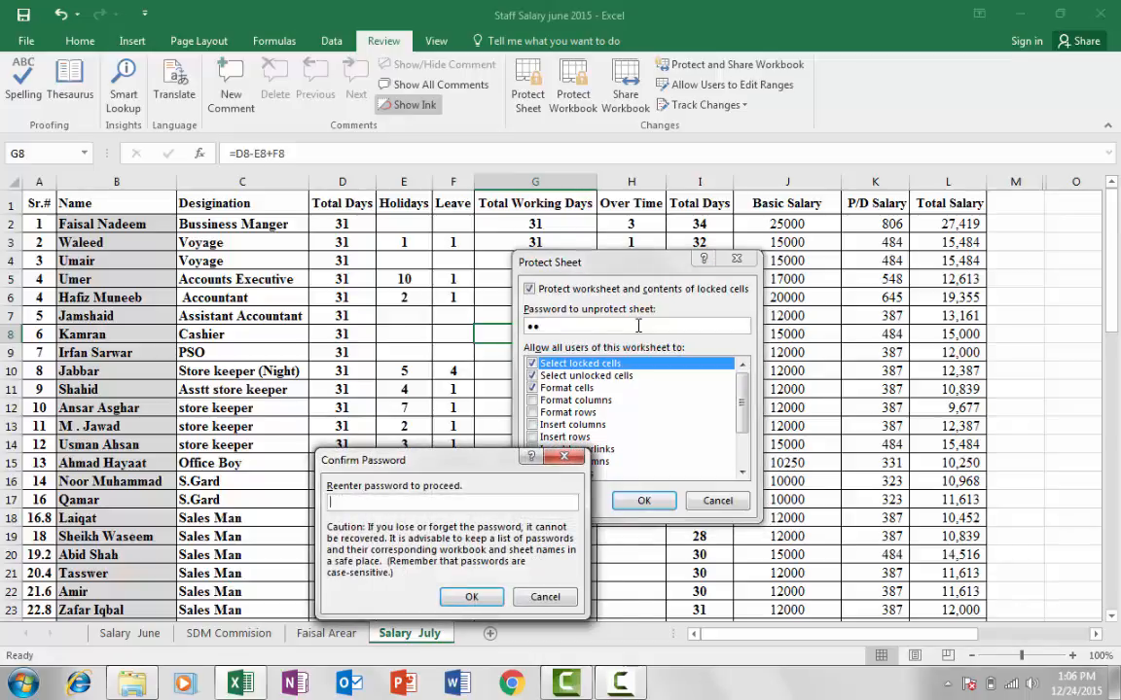
{"action": "key", "text": "Return"}
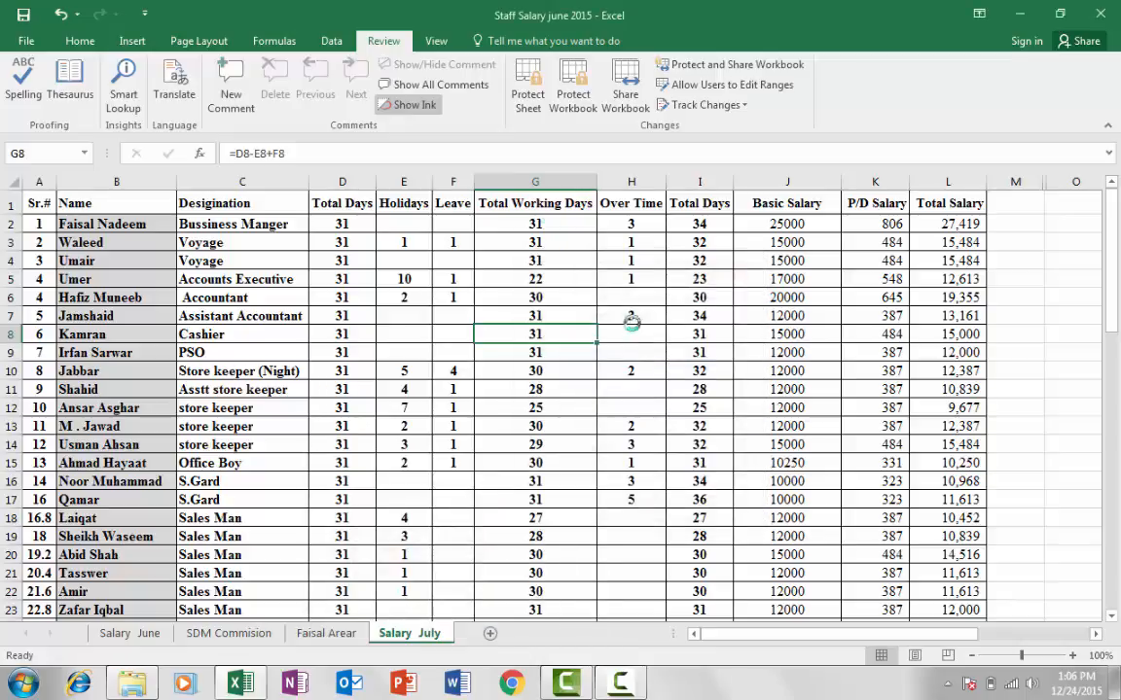
Try deleting the contents of G6 and dismiss the protected-sheet warning
{"action": "scroll", "coordinate": [643, 417], "scroll_direction": "down", "scroll_amount": 3}
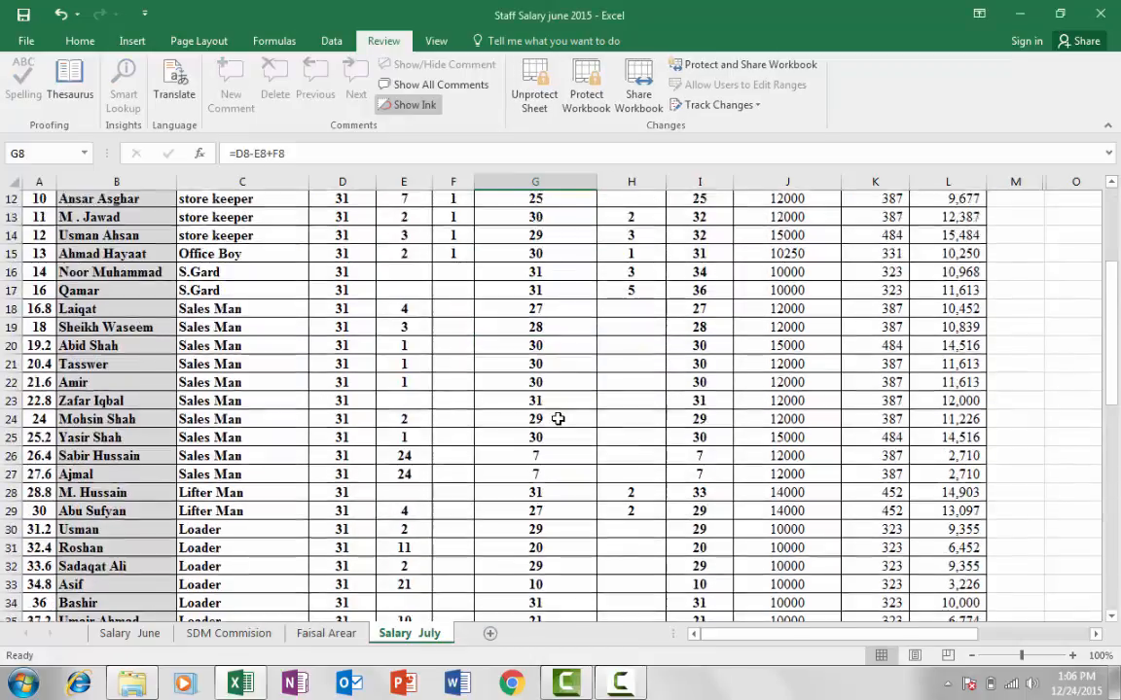
{"action": "scroll", "coordinate": [415, 373], "scroll_direction": "up", "scroll_amount": 3}
{"action": "left_click", "coordinate": [342, 303]}
{"action": "left_click", "coordinate": [407, 386]}
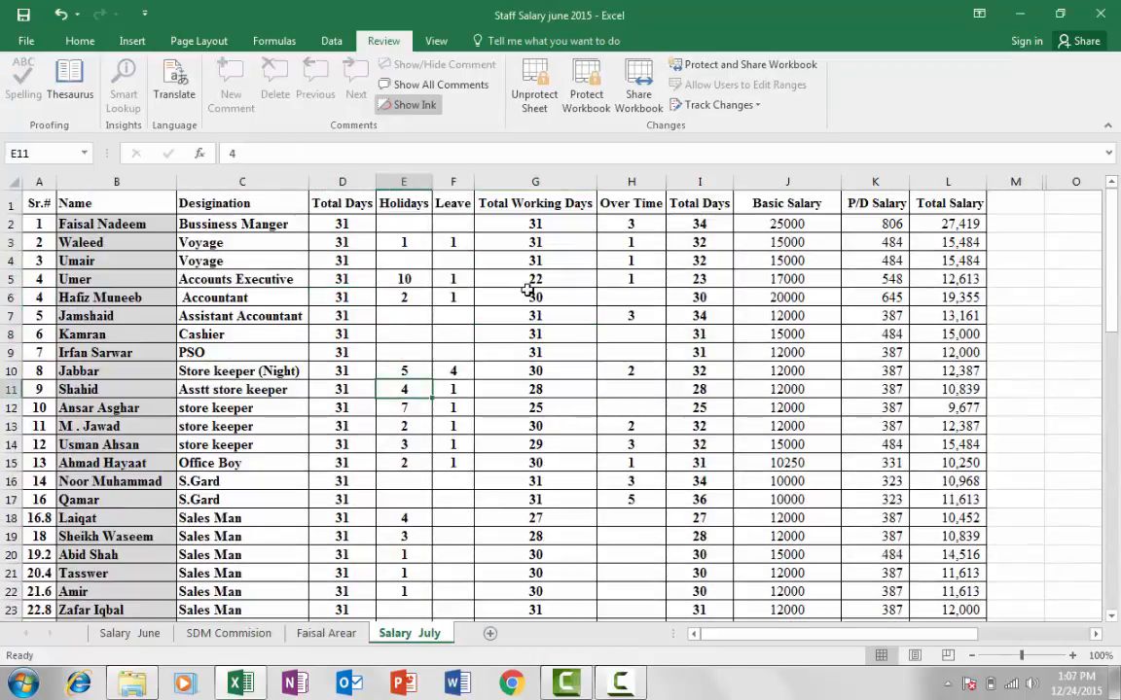
{"action": "left_click", "coordinate": [529, 294]}
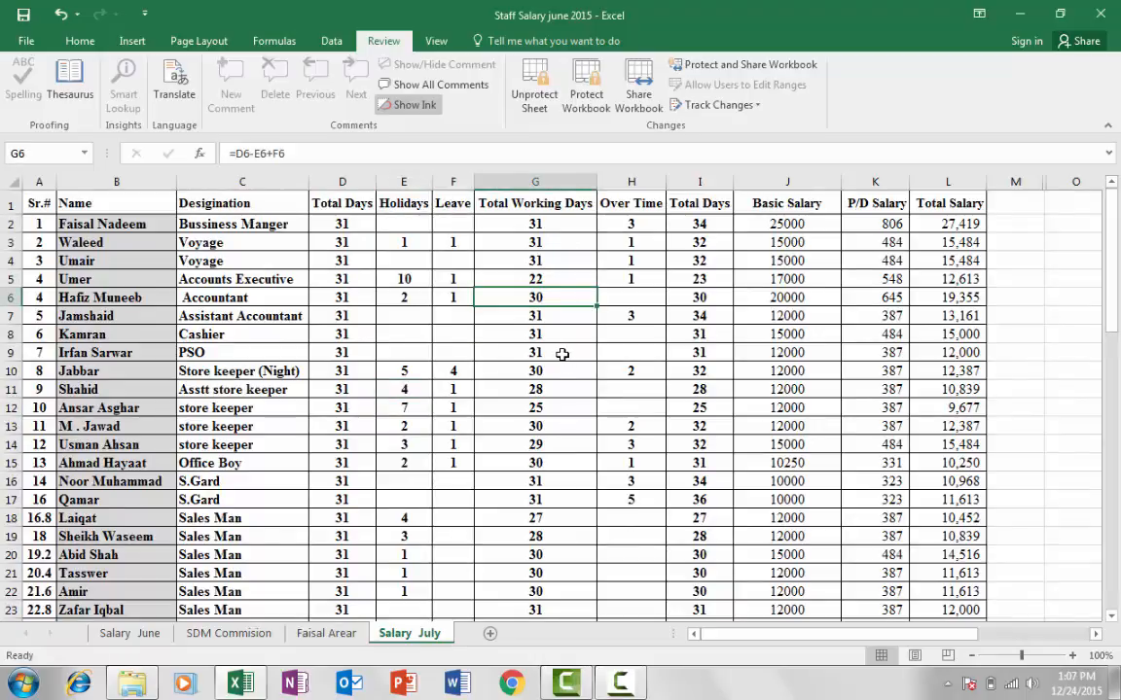
{"action": "key", "text": "Delete"}
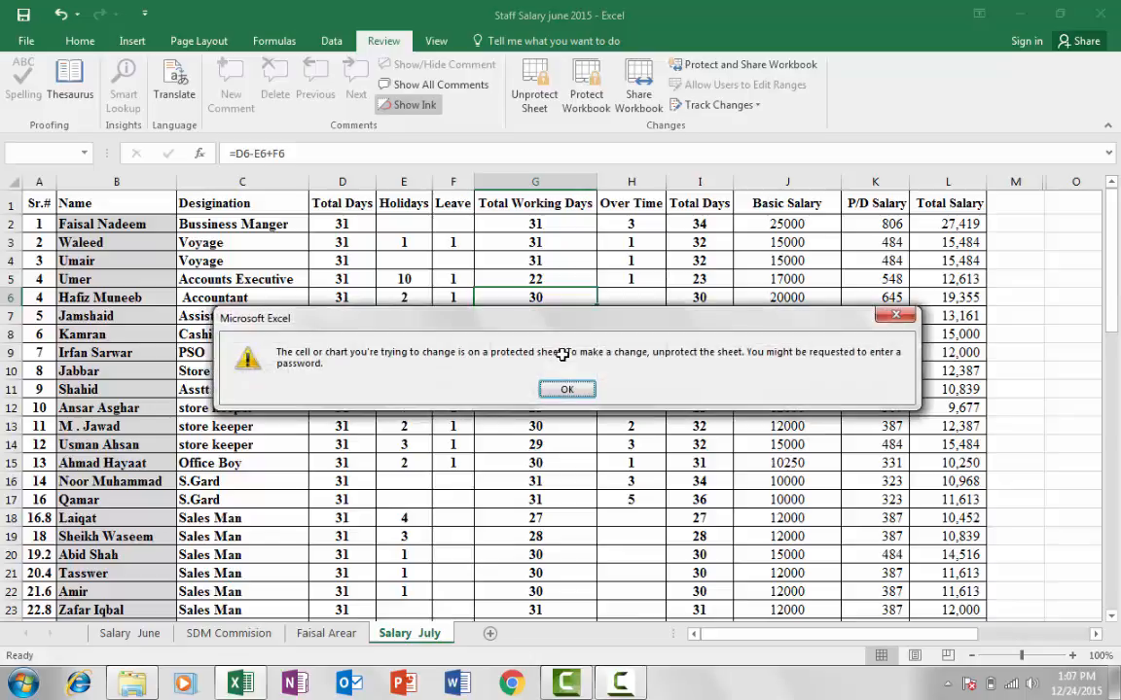
{"action": "left_click_drag", "start_coordinate": [491, 319], "coordinate": [504, 276]}
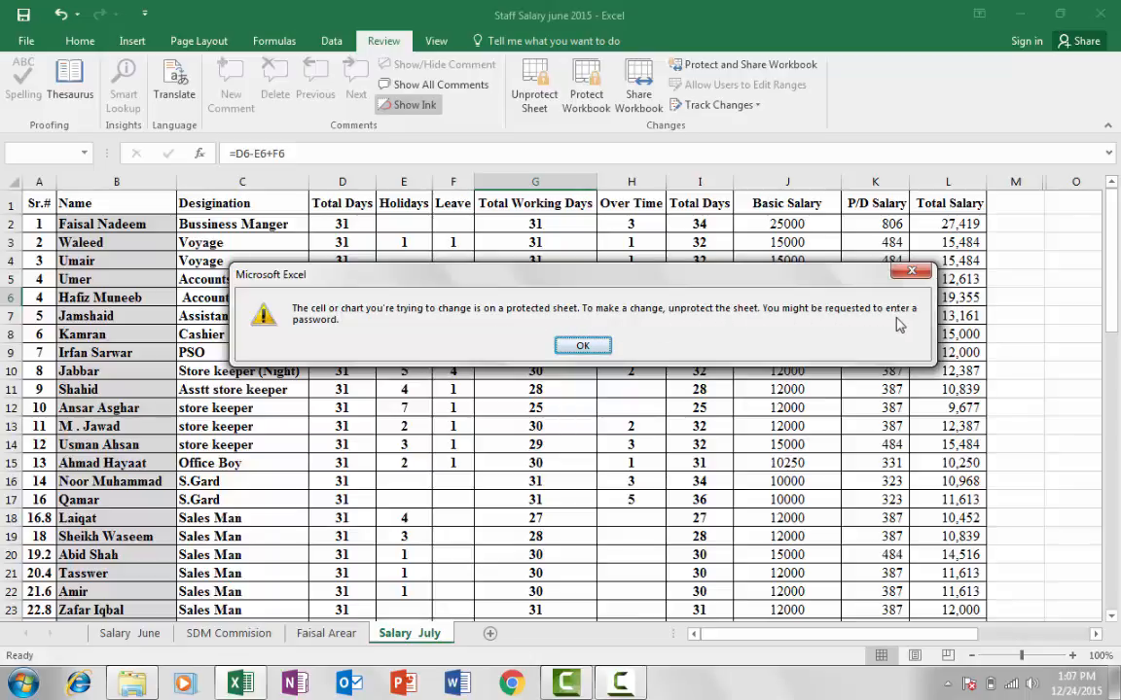
{"action": "left_click", "coordinate": [587, 348]}
Try editing the store keeper entry in C13 and dismiss the warning
{"action": "key", "text": "Right"}
{"action": "key", "text": "Right"}
{"action": "key", "text": "Right"}
{"action": "key", "text": "Right"}
{"action": "key", "text": "Right"}
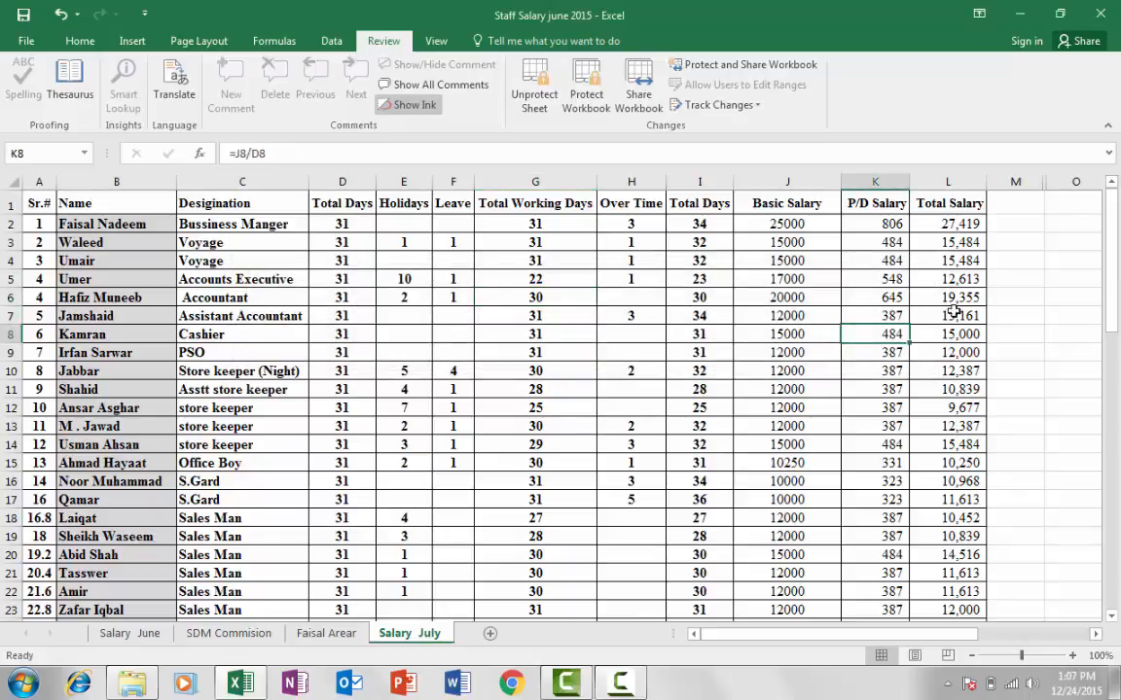
{"action": "left_click", "coordinate": [692, 263]}
{"action": "left_click", "coordinate": [296, 317]}
{"action": "left_click", "coordinate": [224, 278]}
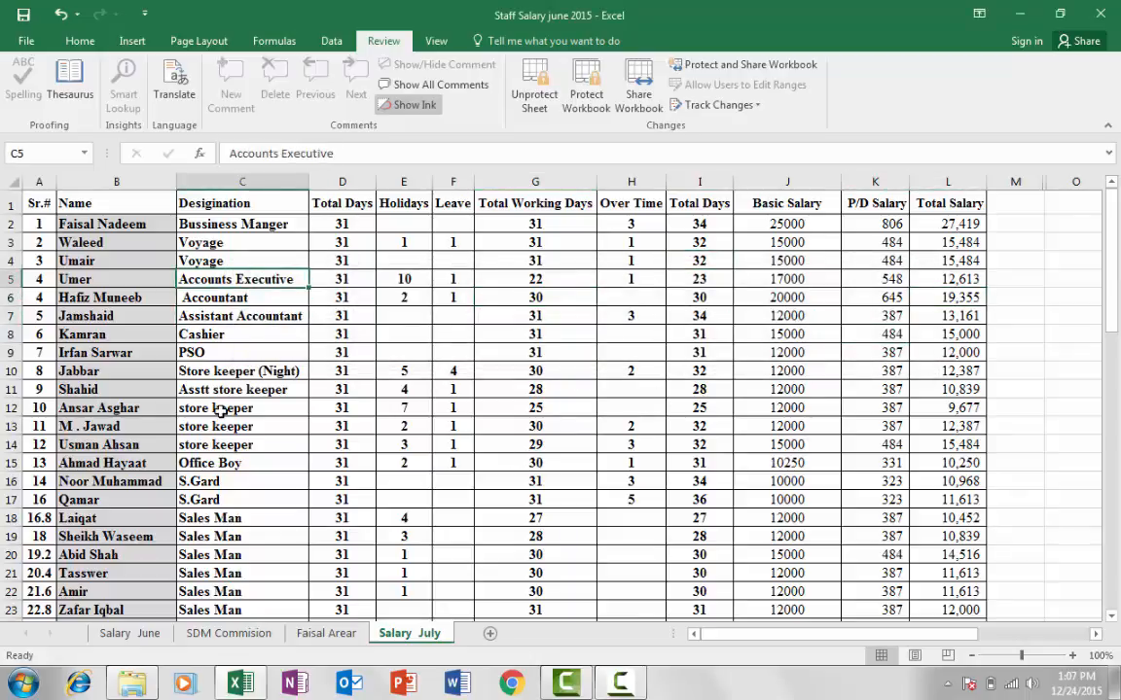
{"action": "left_click", "coordinate": [219, 407]}
{"action": "left_click", "coordinate": [283, 422]}
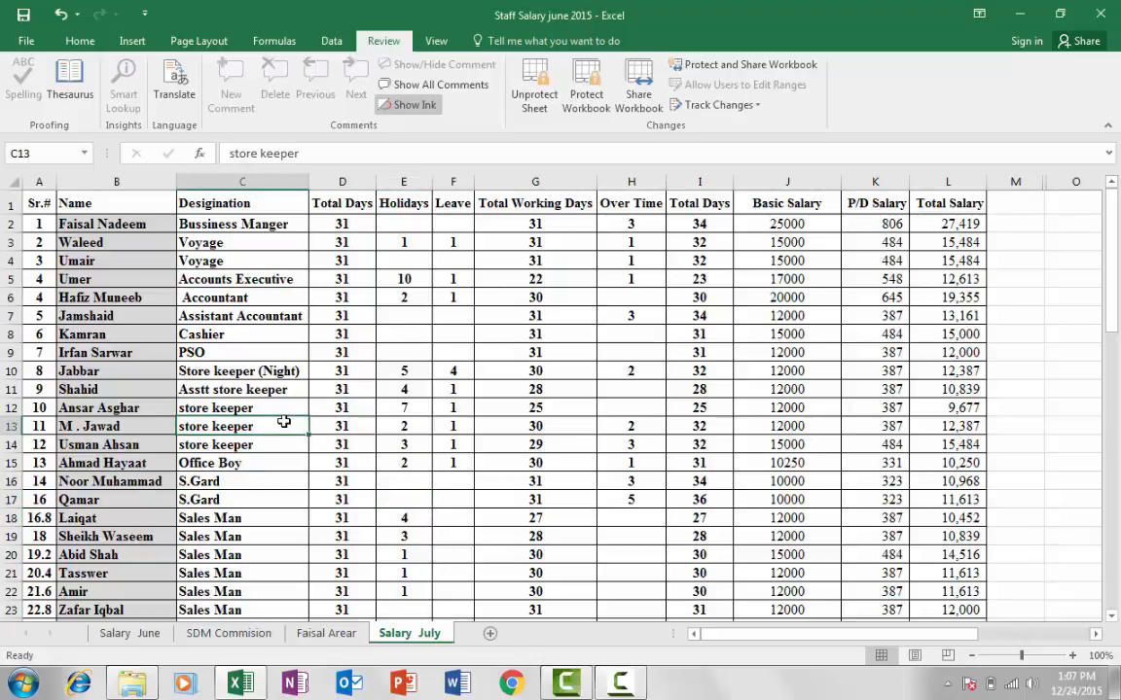
{"action": "double_click", "coordinate": [283, 421]}
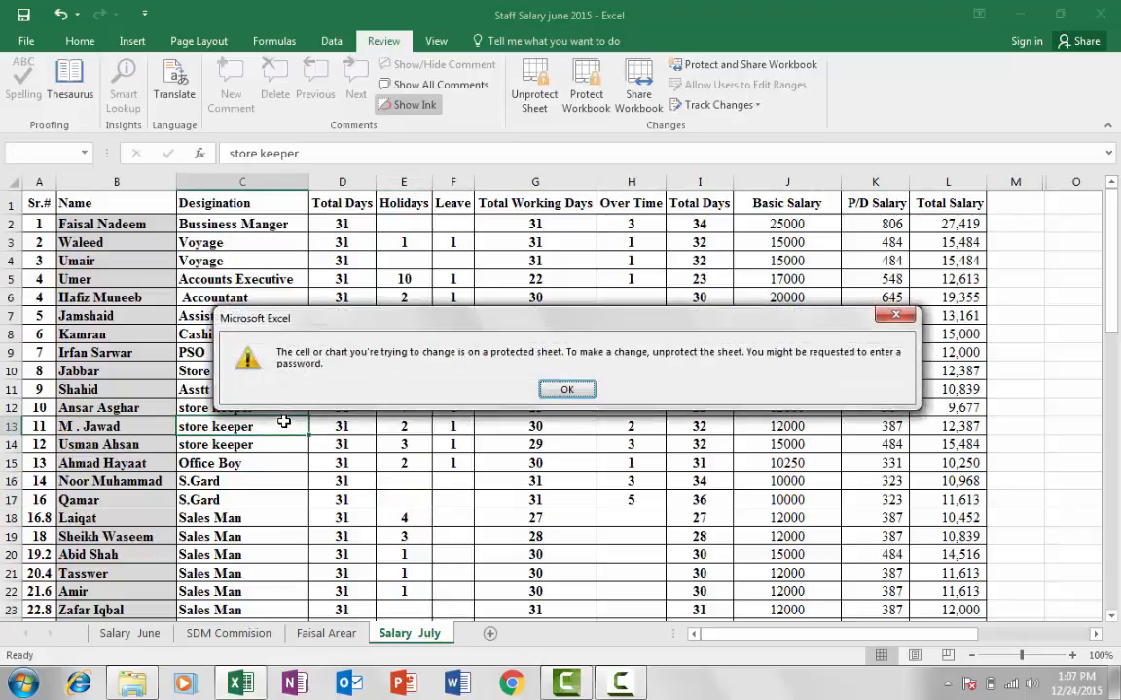
{"action": "left_click", "coordinate": [566, 389]}
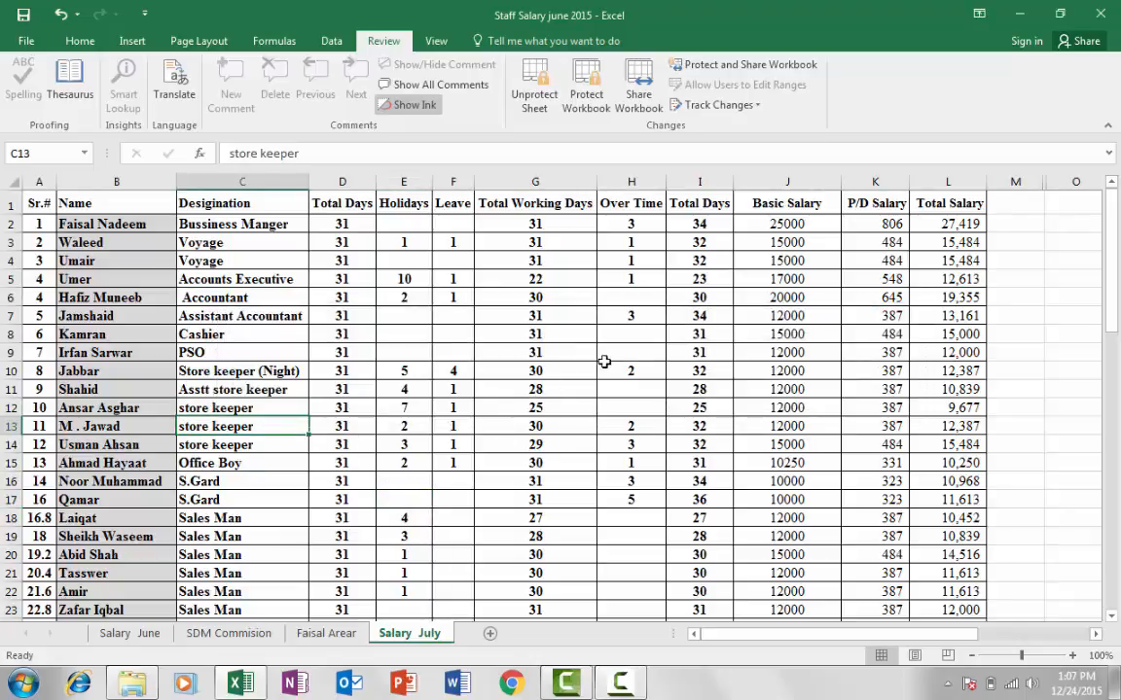
Open the Unprotect Sheet password prompt from the Review tab
{"action": "scroll", "coordinate": [623, 362], "scroll_direction": "down", "scroll_amount": 6}
{"action": "scroll", "coordinate": [620, 362], "scroll_direction": "up", "scroll_amount": 6}
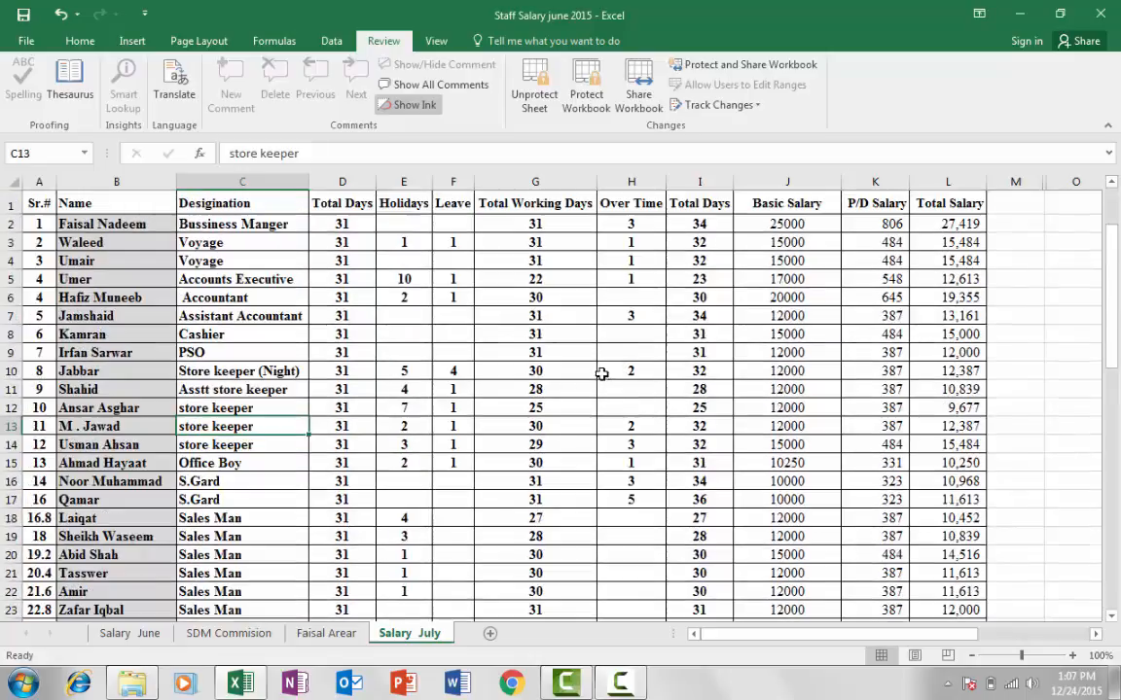
{"action": "left_click", "coordinate": [533, 97]}
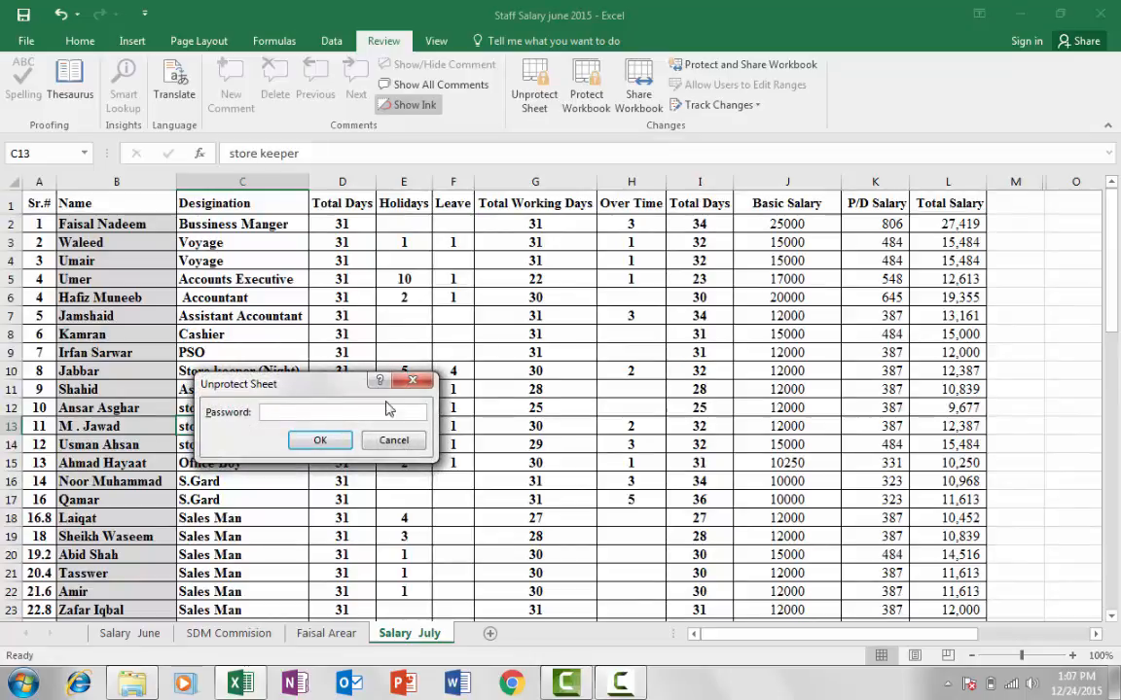
{"action": "left_click_drag", "start_coordinate": [394, 392], "coordinate": [535, 341]}
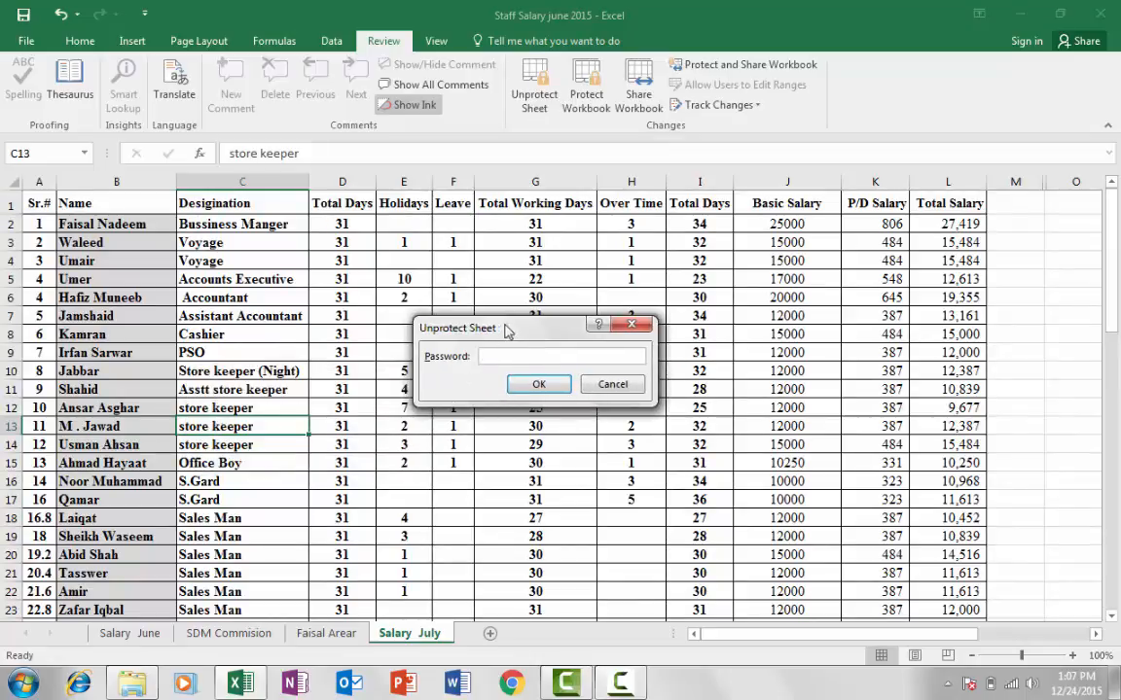
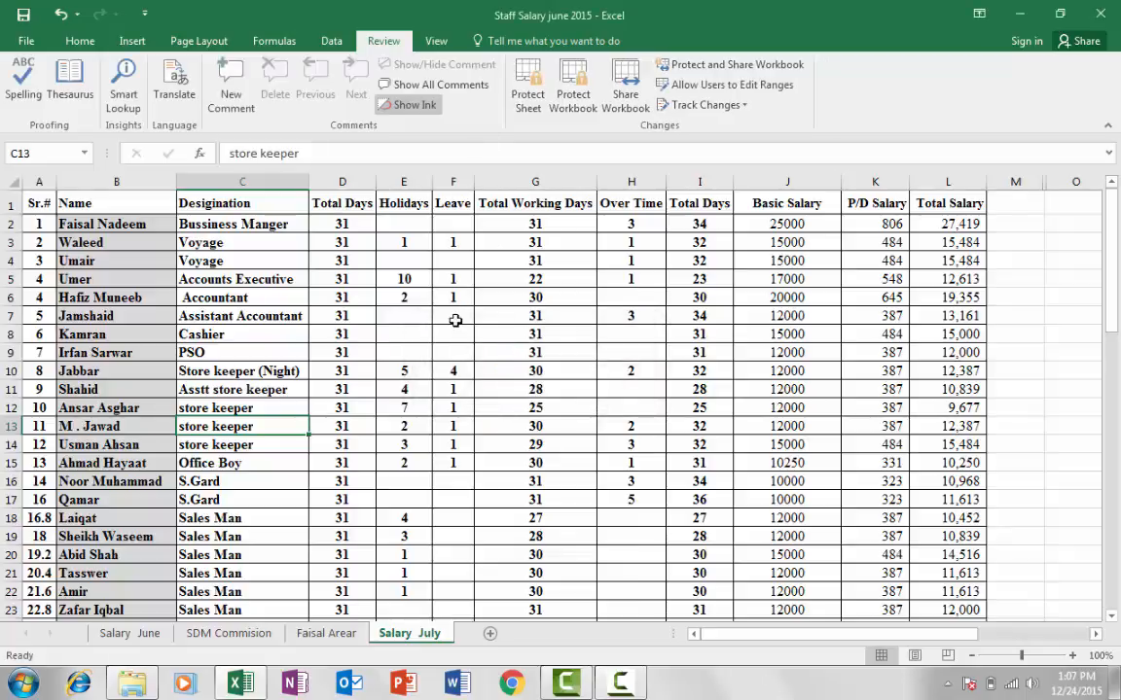
Inspect Leave cell F7, the G12 working-days formula, and the Basic and P/D Salary columns
{"action": "left_click", "coordinate": [455, 319]}
{"action": "type", "text": "ty"}
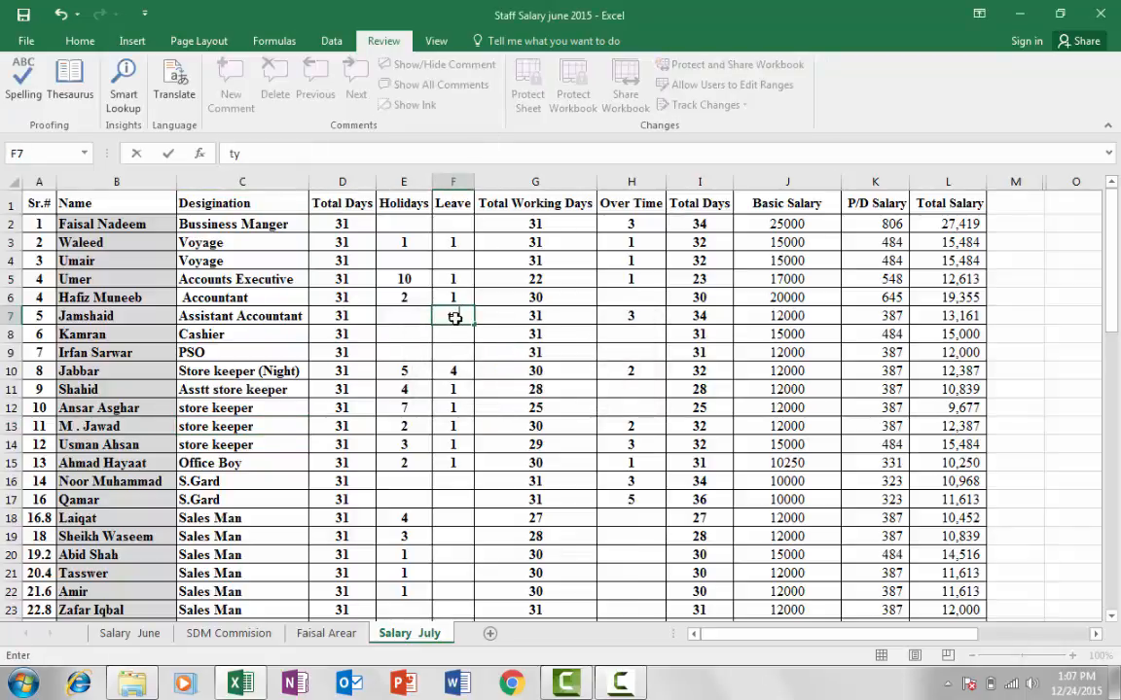
{"action": "left_click", "coordinate": [543, 411]}
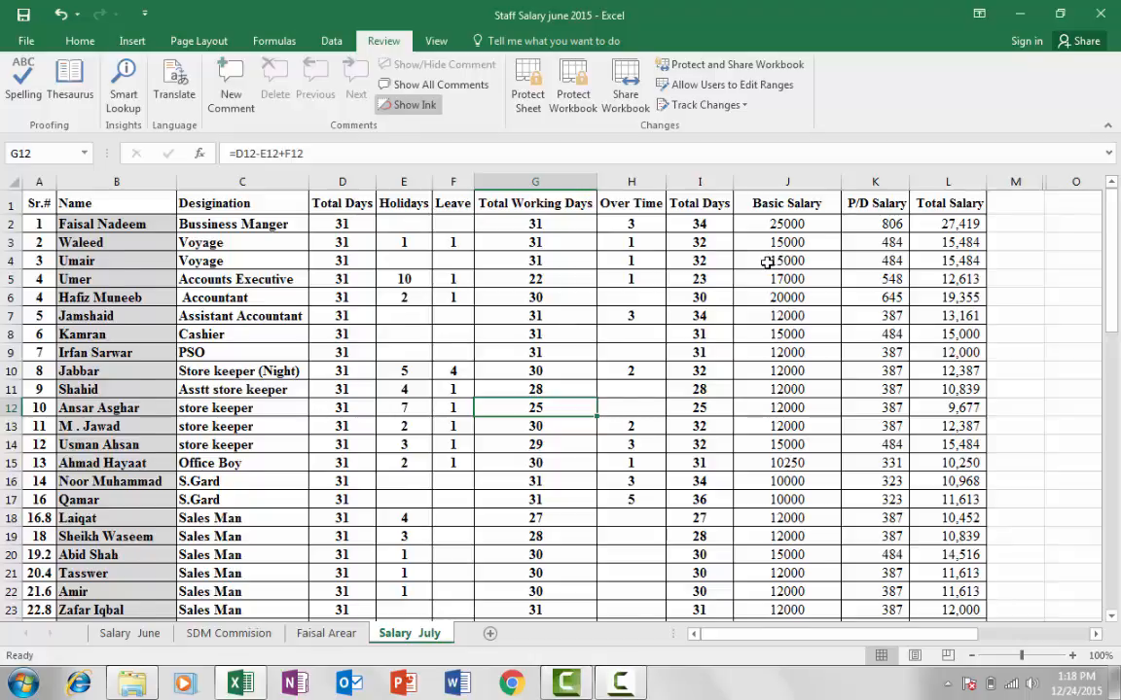
{"action": "scroll", "coordinate": [767, 261], "scroll_direction": "down", "scroll_amount": 1}
{"action": "scroll", "coordinate": [681, 243], "scroll_direction": "up", "scroll_amount": 1}
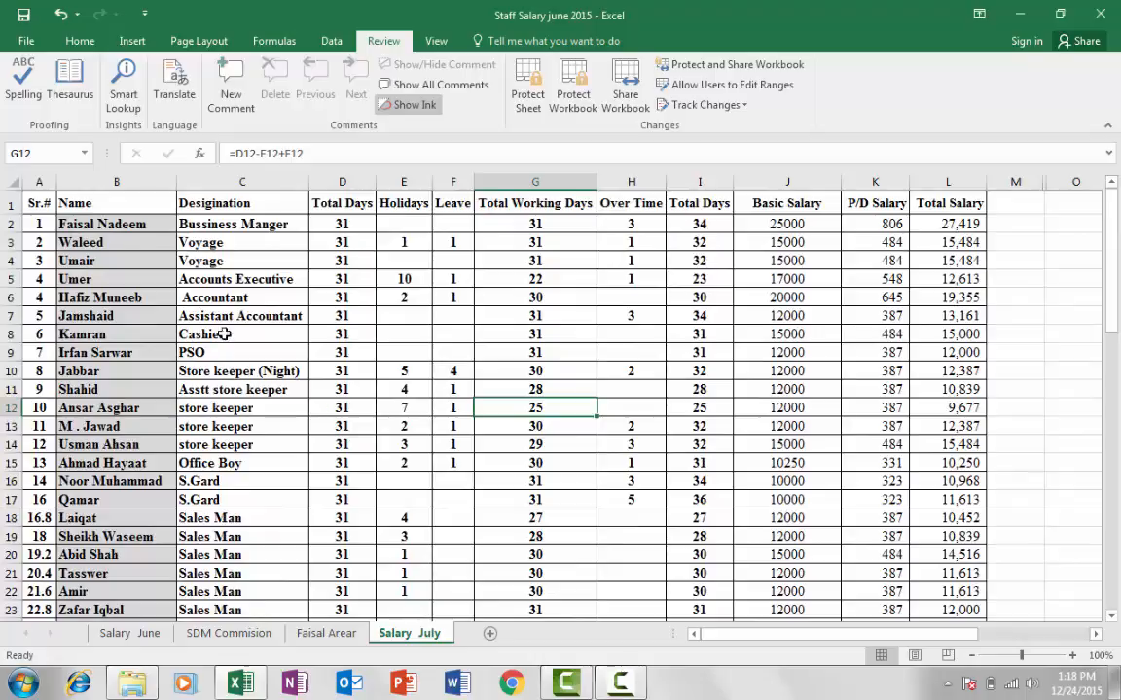
{"action": "left_click", "coordinate": [783, 183]}
{"action": "left_click", "coordinate": [875, 182]}
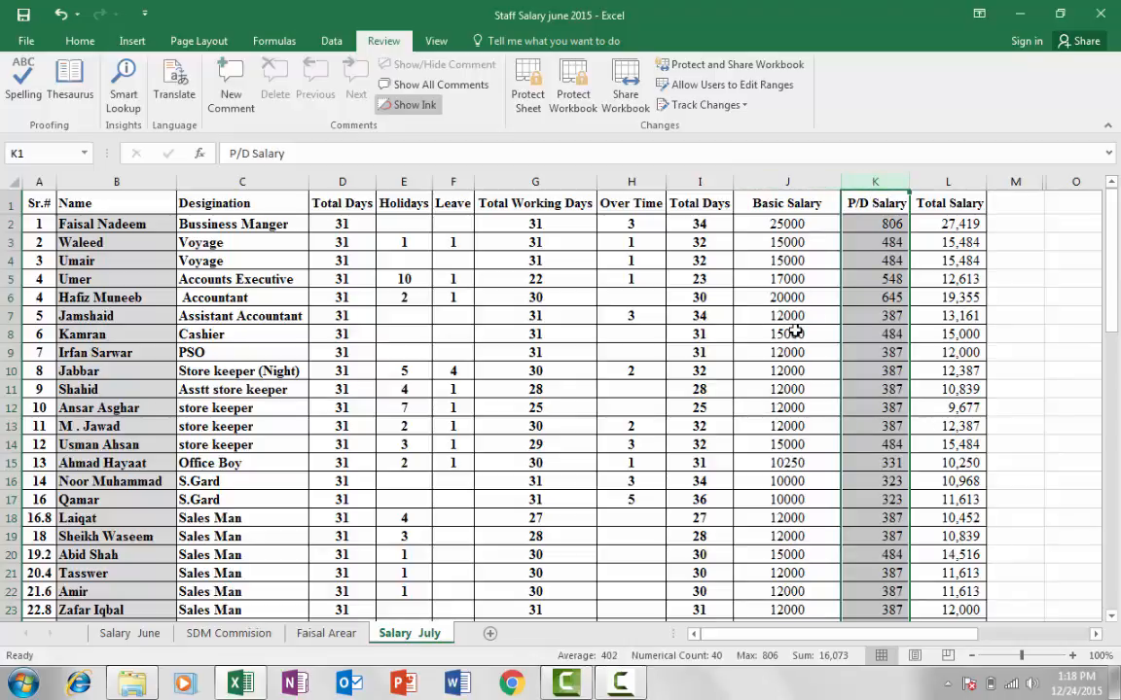
{"action": "scroll", "coordinate": [790, 323], "scroll_direction": "down", "scroll_amount": 3}
{"action": "scroll", "coordinate": [768, 327], "scroll_direction": "up", "scroll_amount": 3}
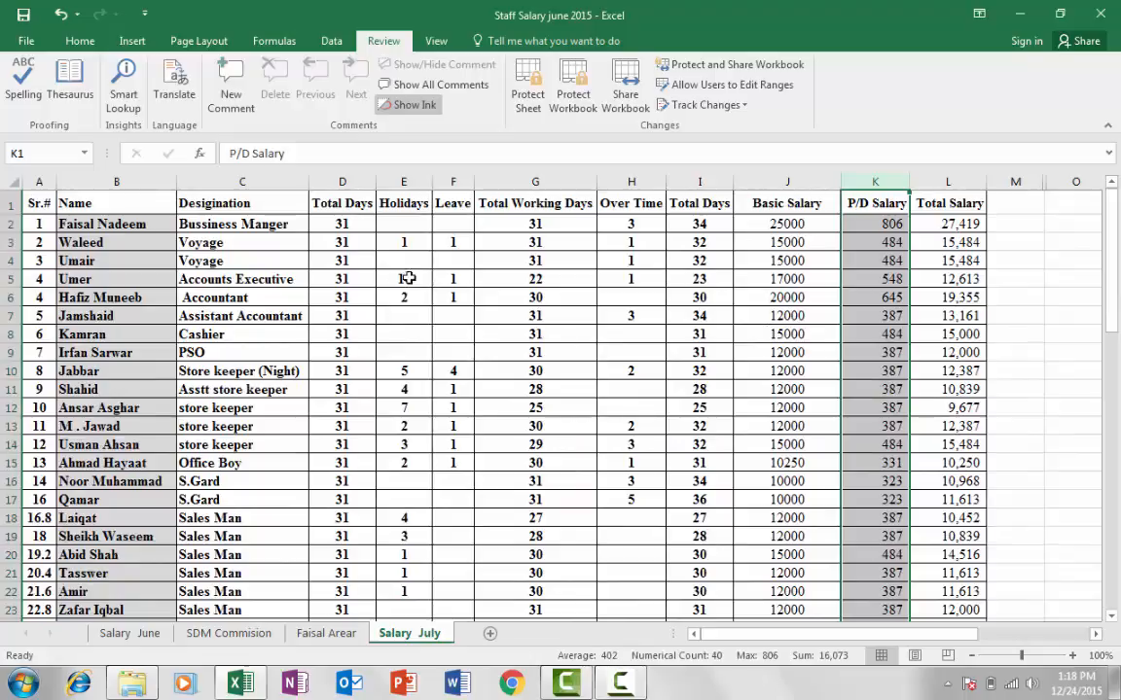
Select the empty Leave cell F8 and bring up its right-click menu
{"action": "left_click", "coordinate": [452, 334]}
{"action": "left_click", "coordinate": [500, 333]}
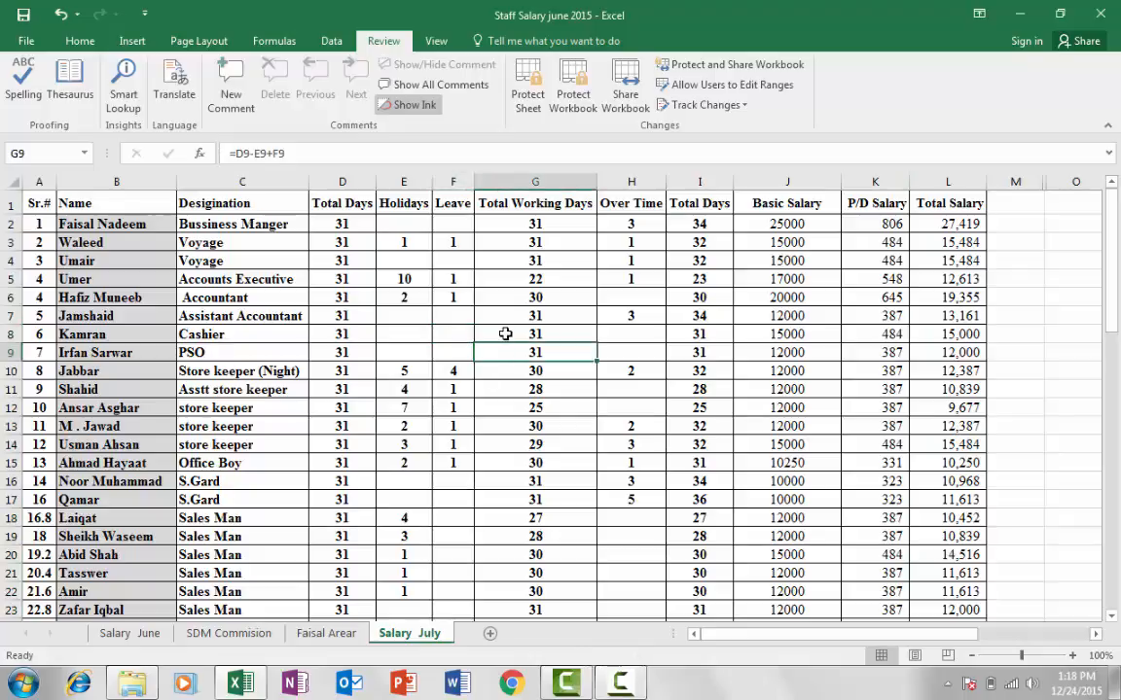
{"action": "left_click", "coordinate": [459, 344]}
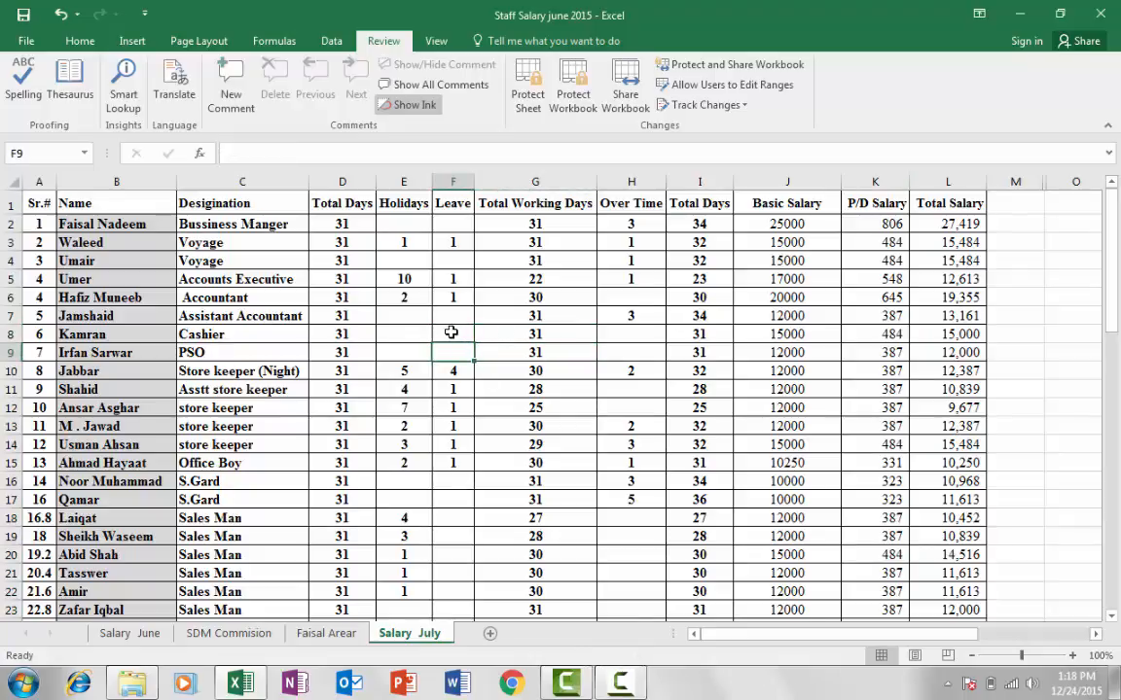
{"action": "left_click", "coordinate": [450, 332]}
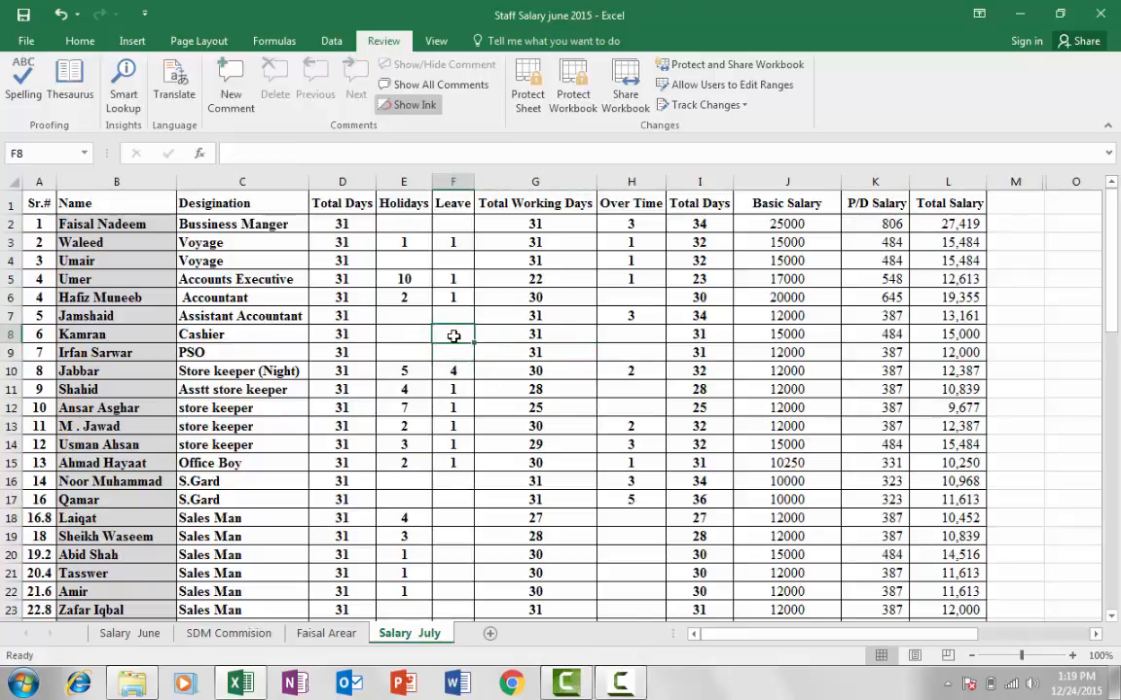
{"action": "right_click", "coordinate": [453, 336]}
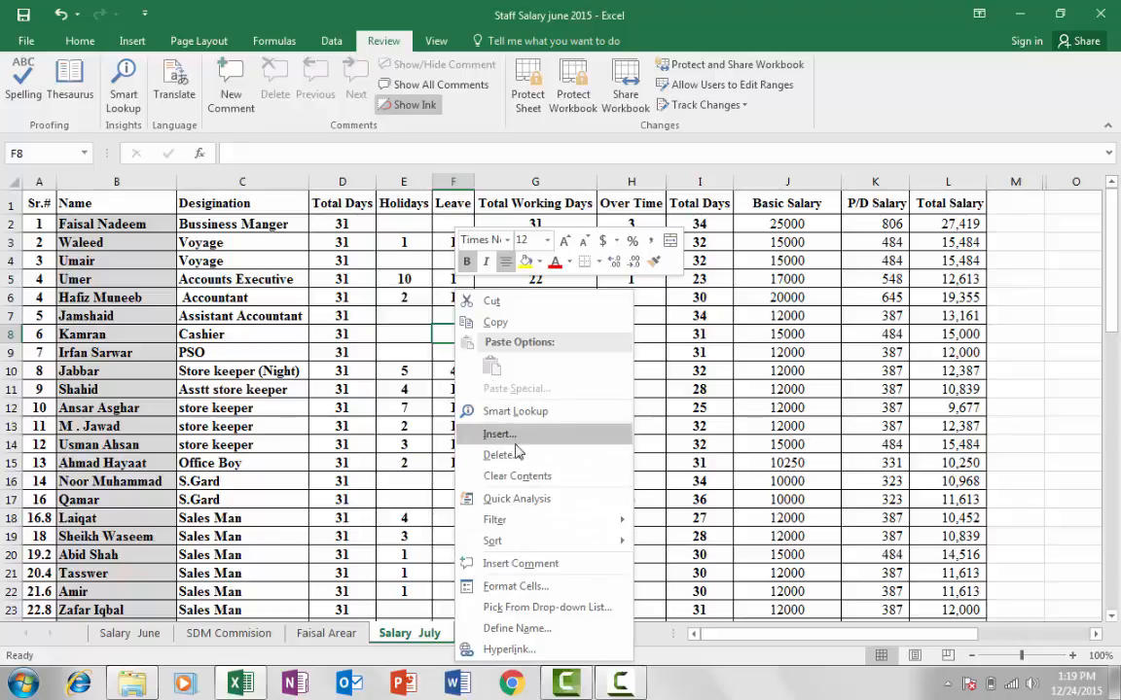
Check F8's Format Cells protection settings and keep it Locked, with Hidden off
{"action": "left_click", "coordinate": [522, 587]}
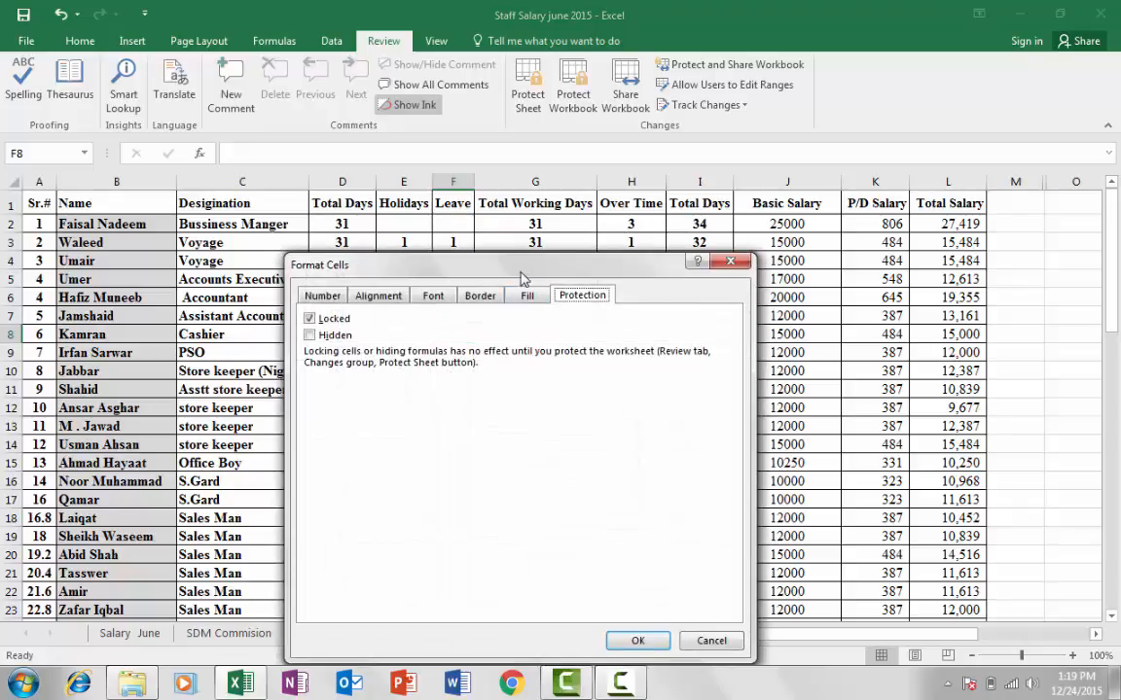
{"action": "left_click_drag", "start_coordinate": [523, 190], "coordinate": [717, 142]}
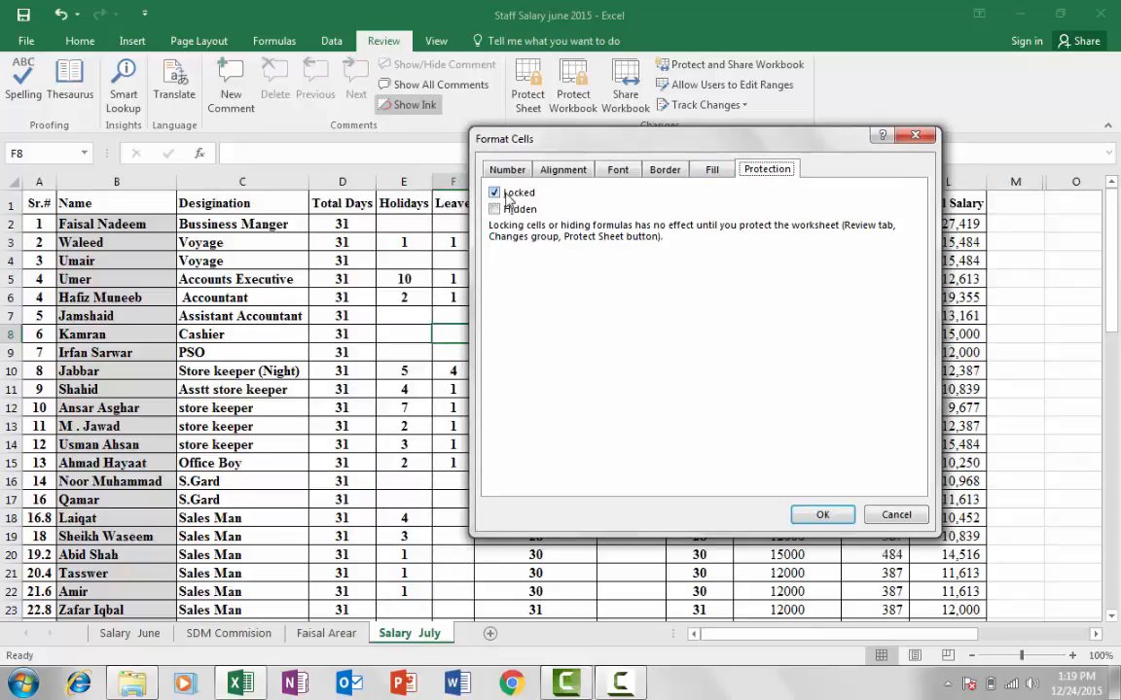
{"action": "left_click_drag", "start_coordinate": [565, 139], "coordinate": [586, 127]}
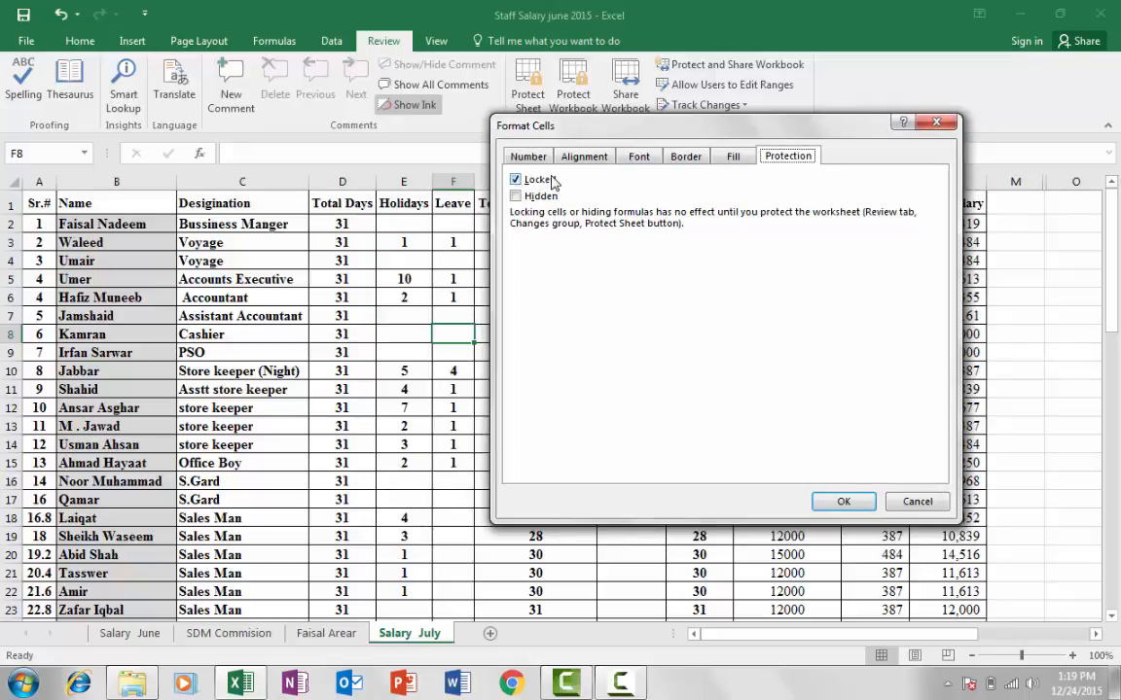
{"action": "left_click_drag", "start_coordinate": [541, 120], "coordinate": [547, 126]}
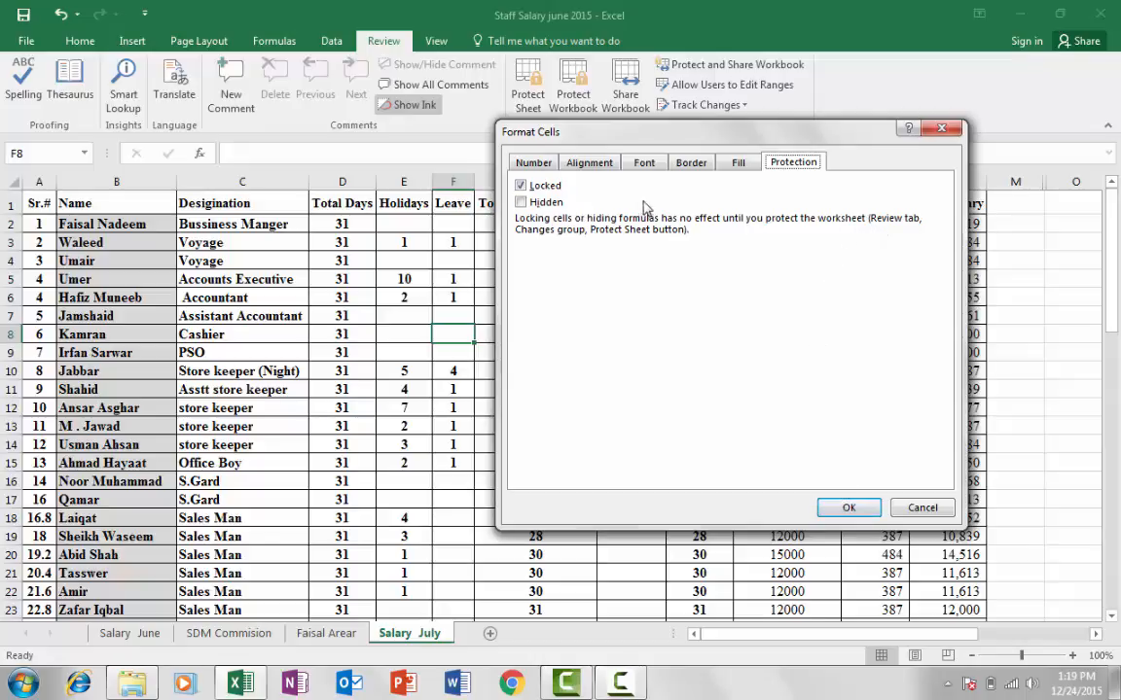
{"action": "left_click_drag", "start_coordinate": [607, 132], "coordinate": [678, 178]}
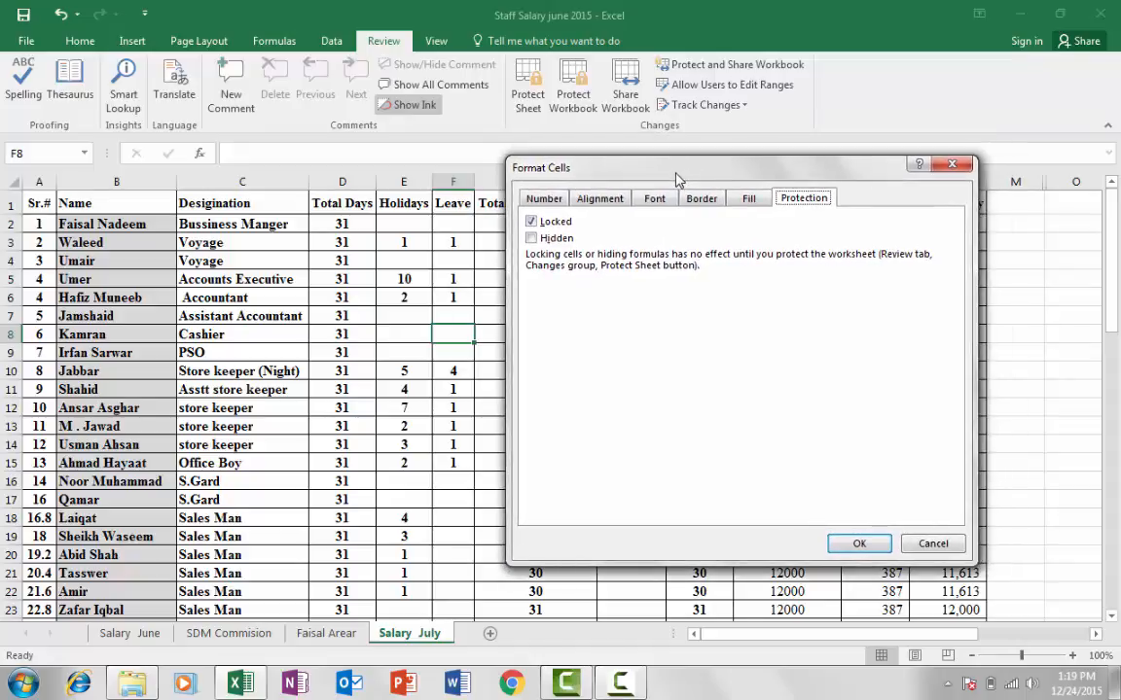
{"action": "left_click", "coordinate": [849, 543]}
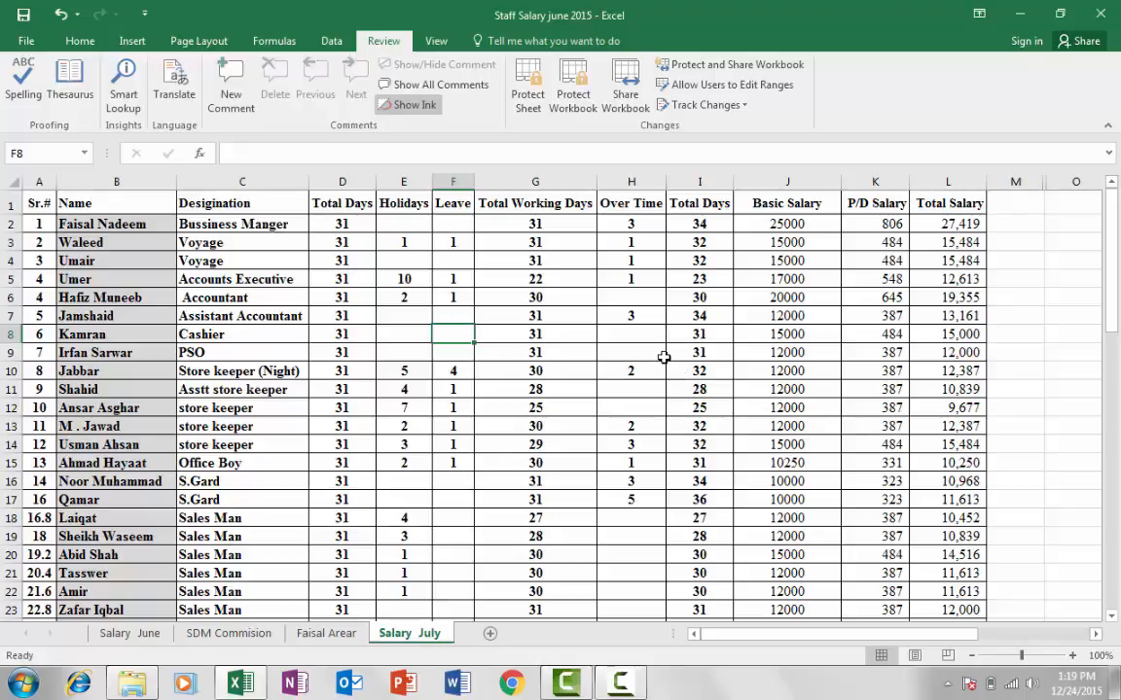
{"action": "scroll", "coordinate": [661, 358], "scroll_direction": "down", "scroll_amount": 3}
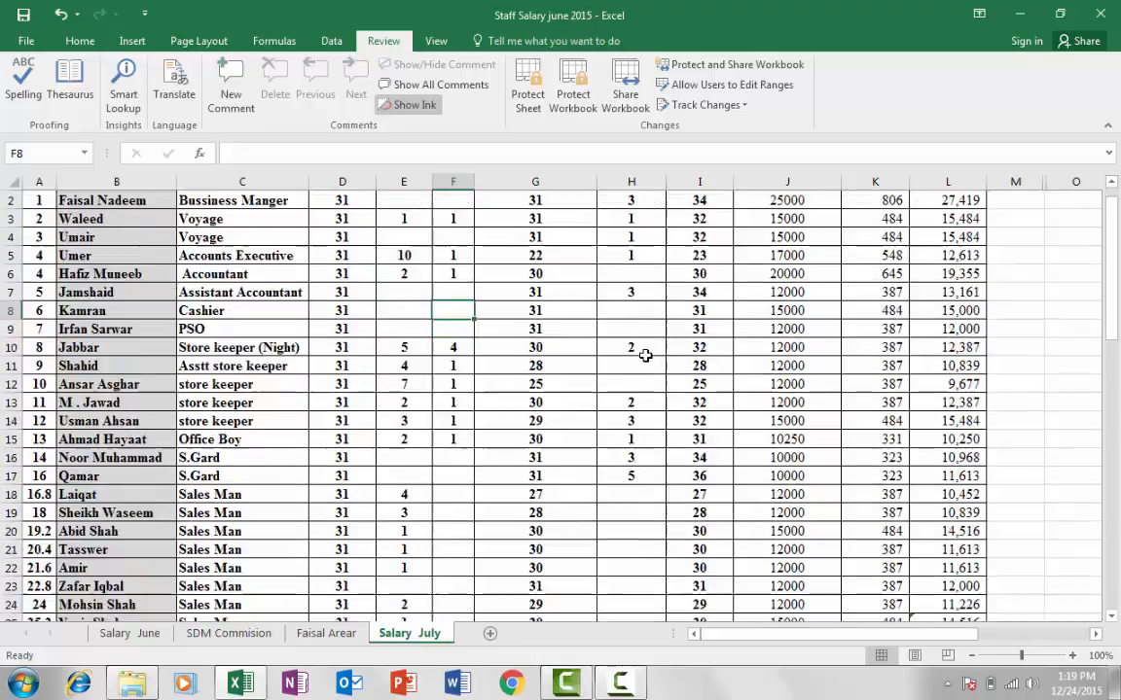
{"action": "scroll", "coordinate": [652, 356], "scroll_direction": "up", "scroll_amount": 3}
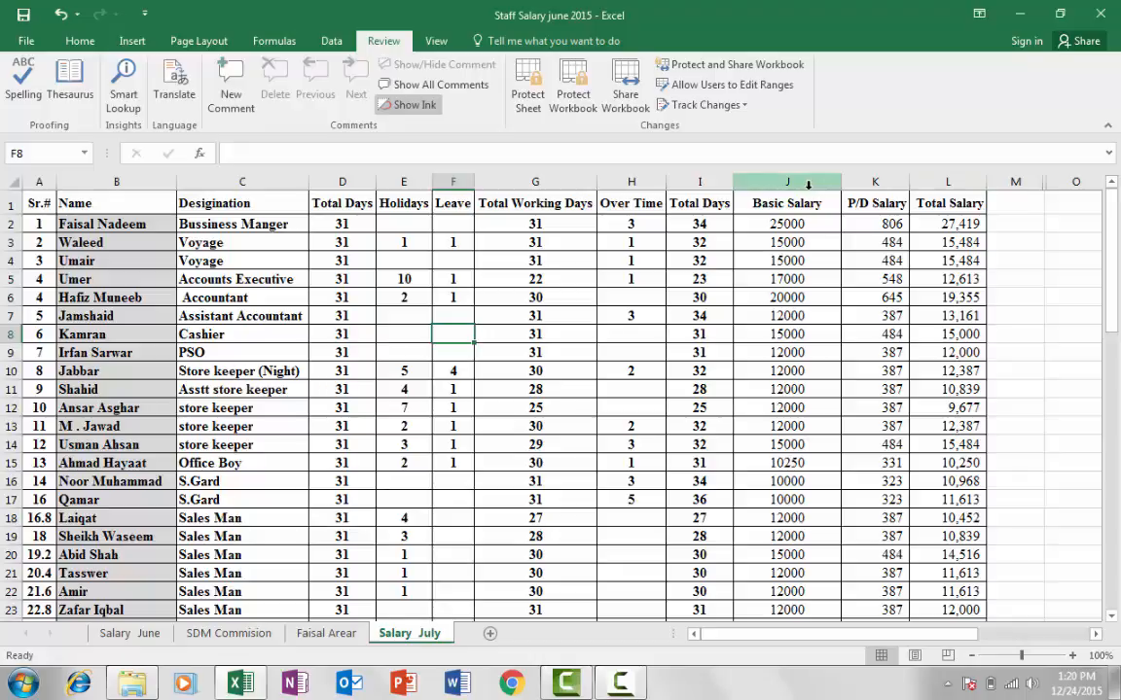
{"action": "scroll", "coordinate": [117, 350], "scroll_direction": "down", "scroll_amount": 2}
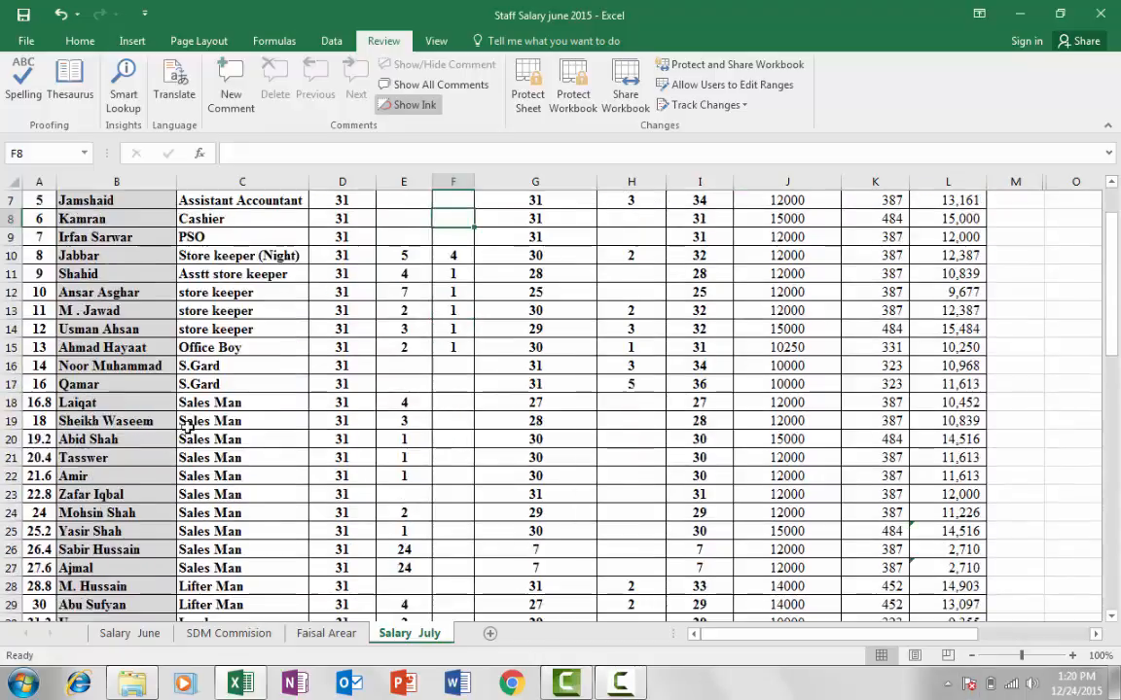
{"action": "scroll", "coordinate": [122, 338], "scroll_direction": "up", "scroll_amount": 2}
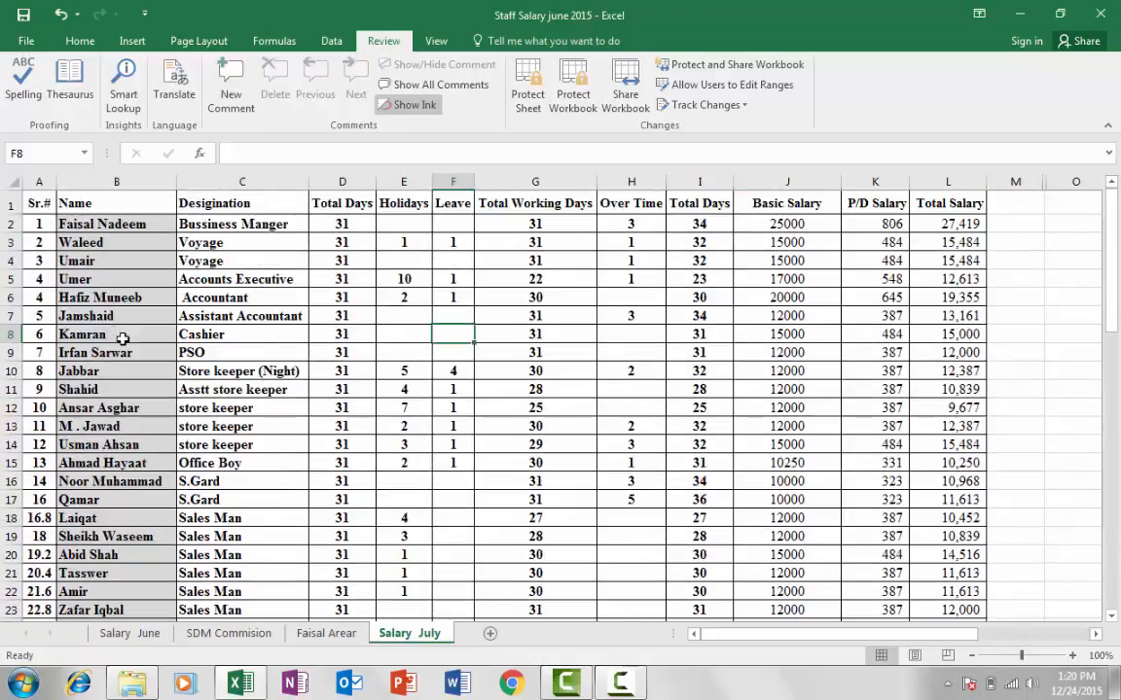
Select the whole sheet and turn off Locked for all cells in Format Cells
{"action": "left_click", "coordinate": [10, 183]}
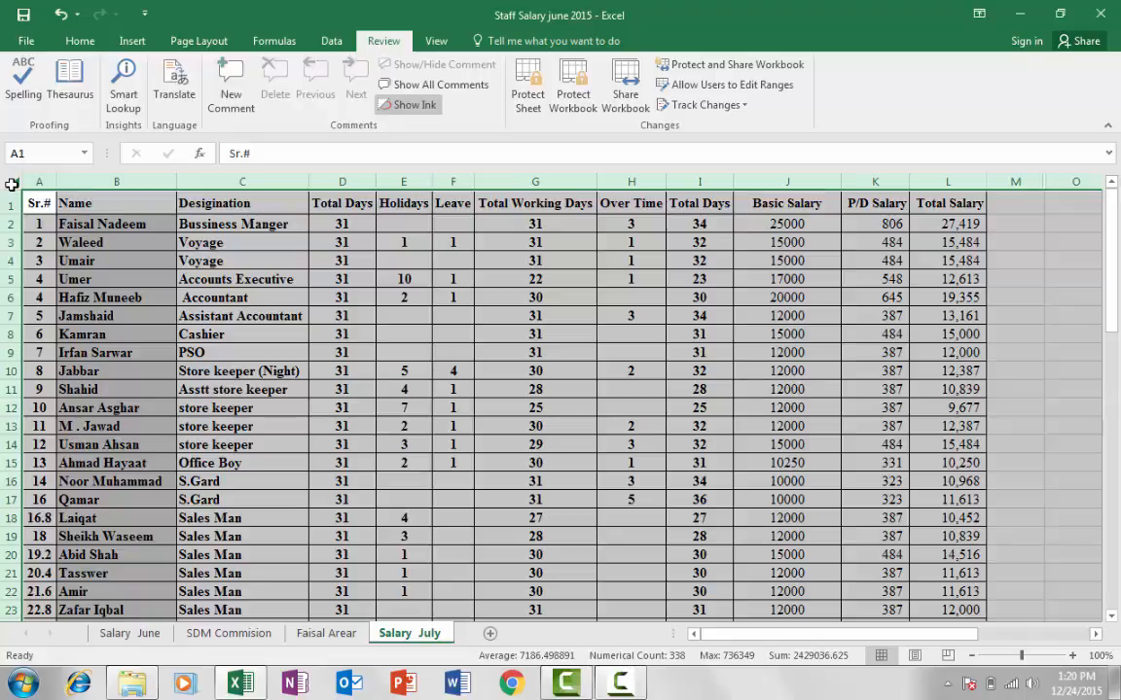
{"action": "right_click", "coordinate": [10, 183]}
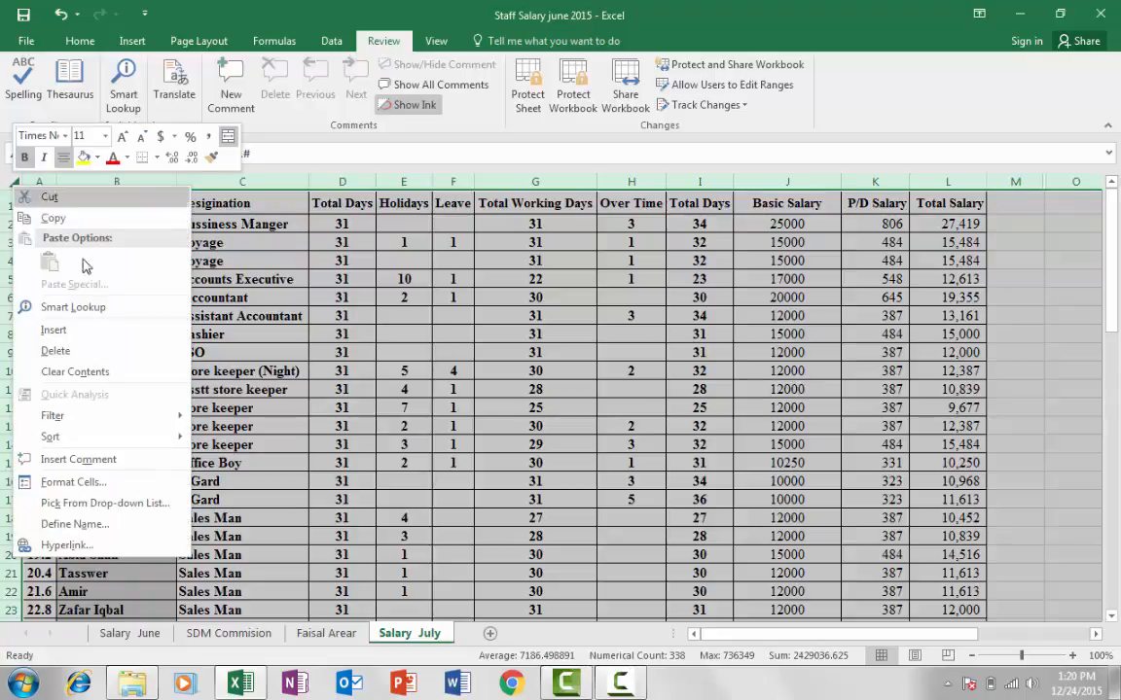
{"action": "left_click", "coordinate": [87, 484]}
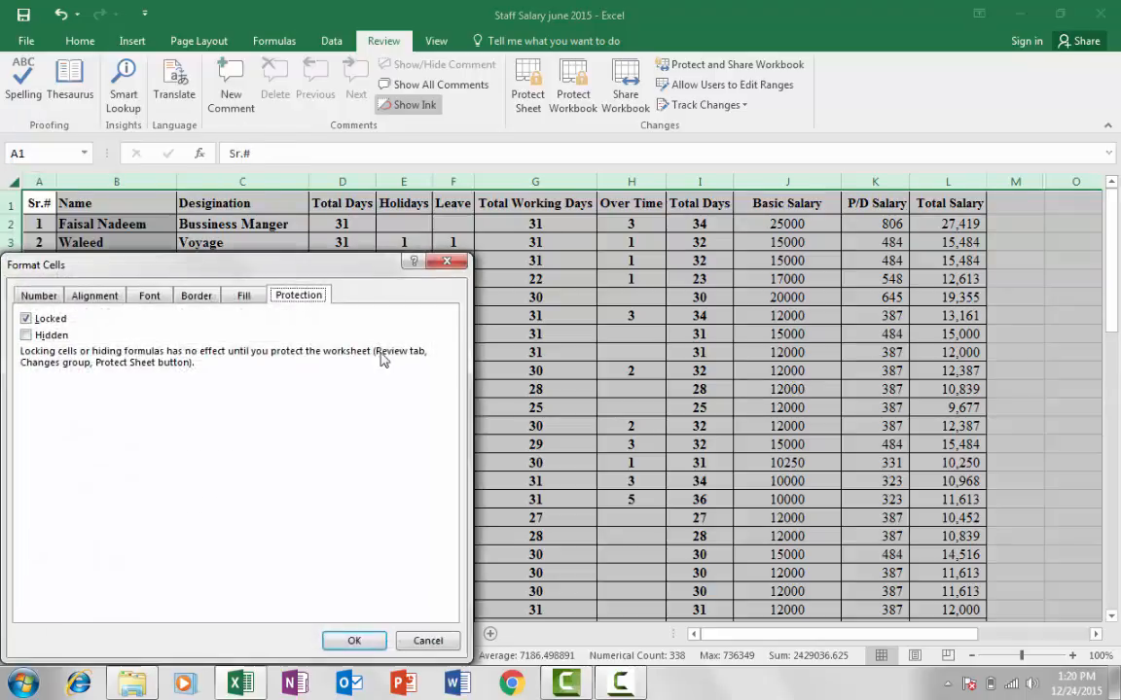
{"action": "left_click_drag", "start_coordinate": [434, 250], "coordinate": [543, 185]}
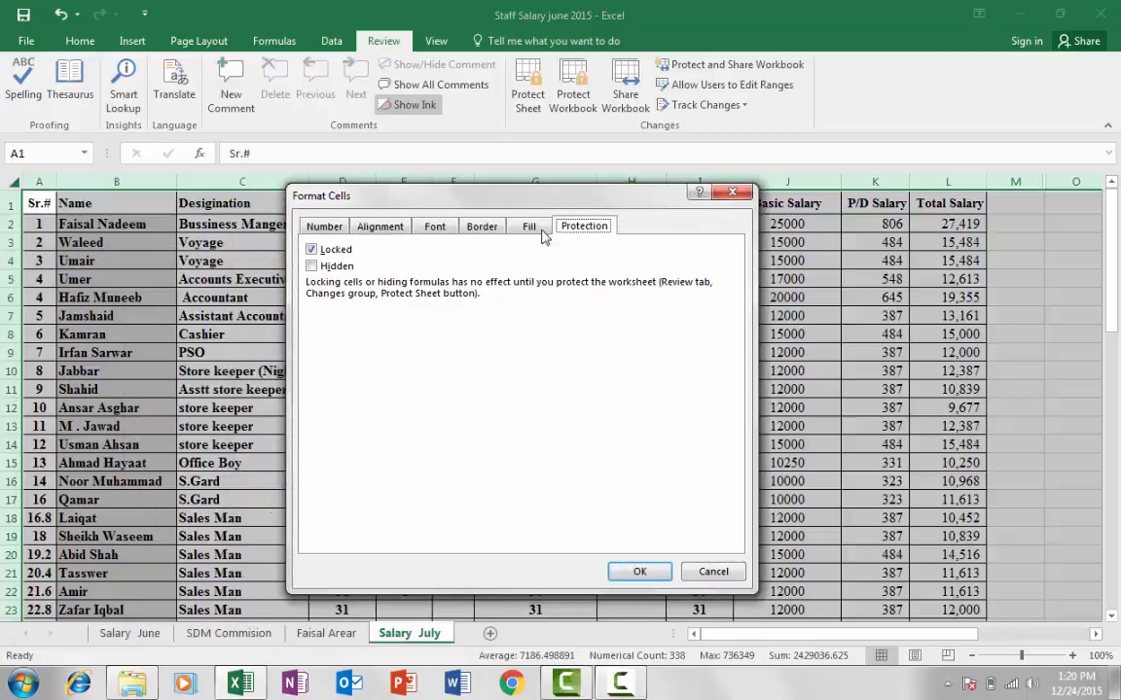
{"action": "left_click", "coordinate": [312, 251]}
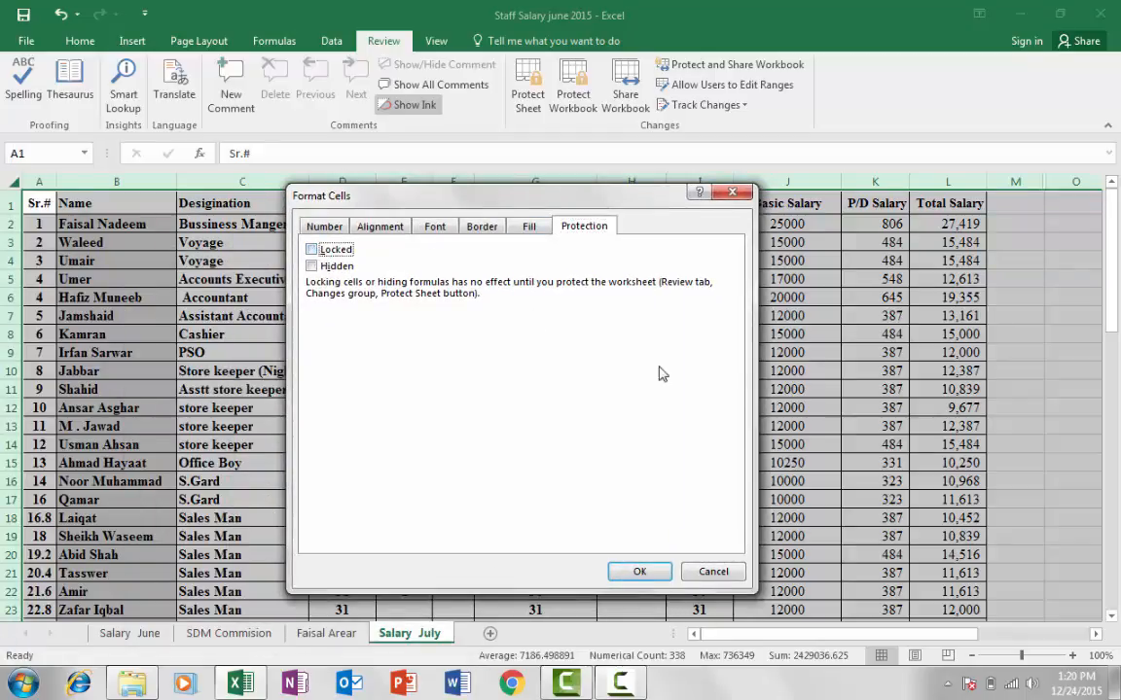
{"action": "left_click", "coordinate": [640, 574]}
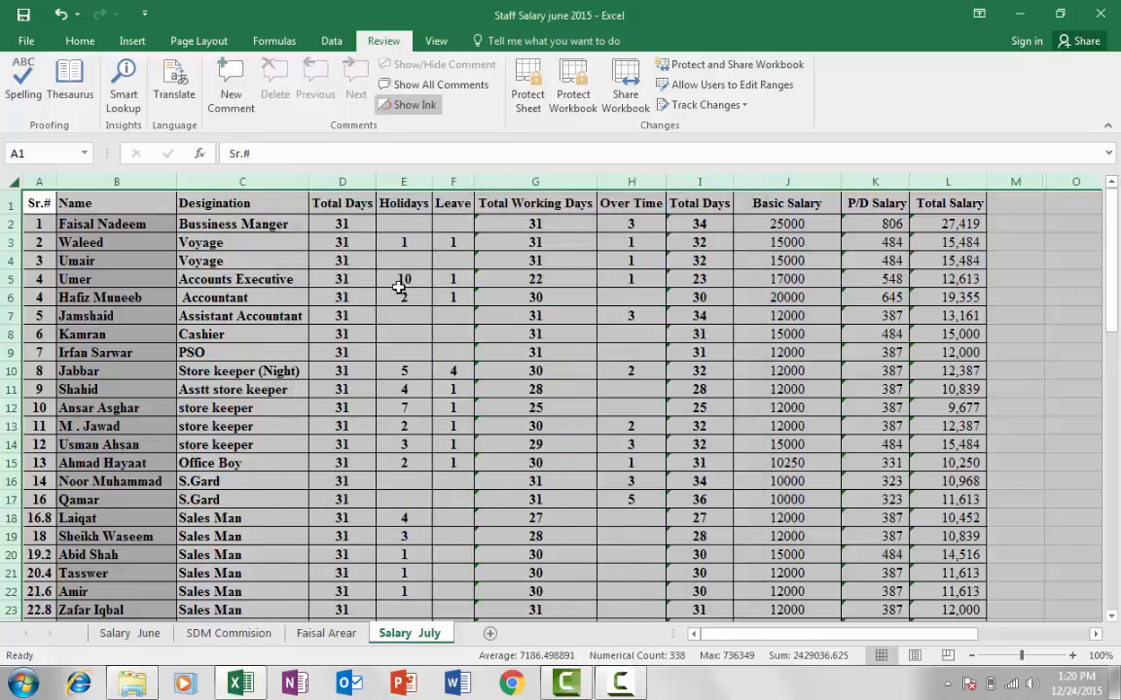
{"action": "left_click", "coordinate": [423, 352]}
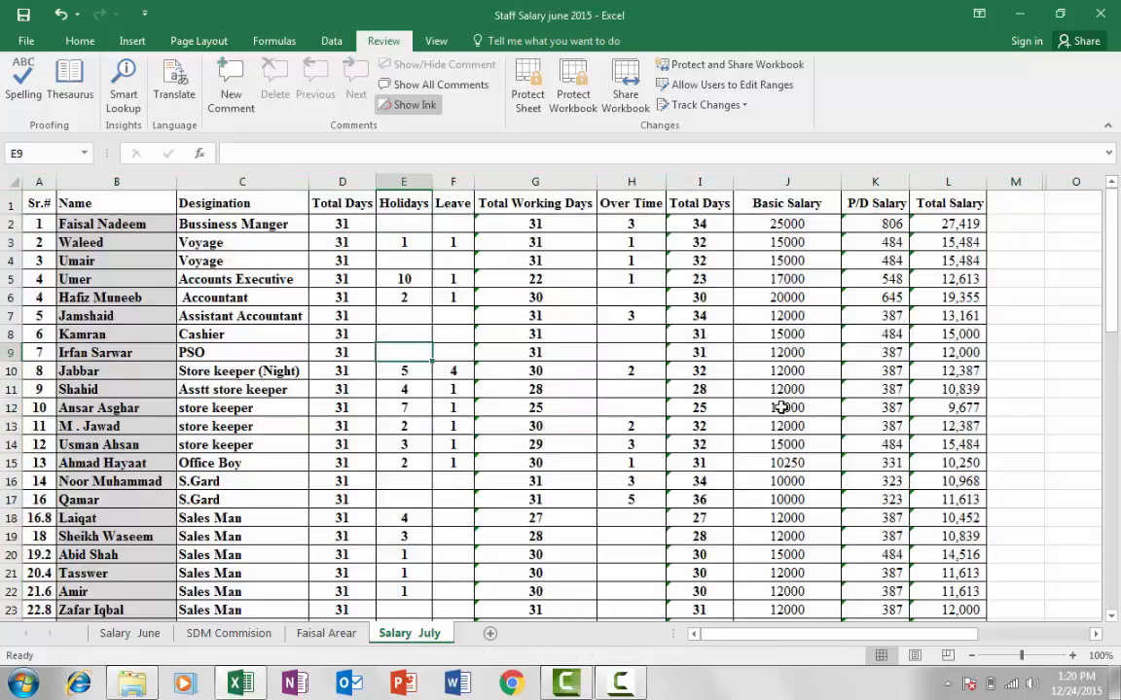
Select columns J and K and turn Locked back on for them in Format Cells
{"action": "left_click", "coordinate": [788, 182]}
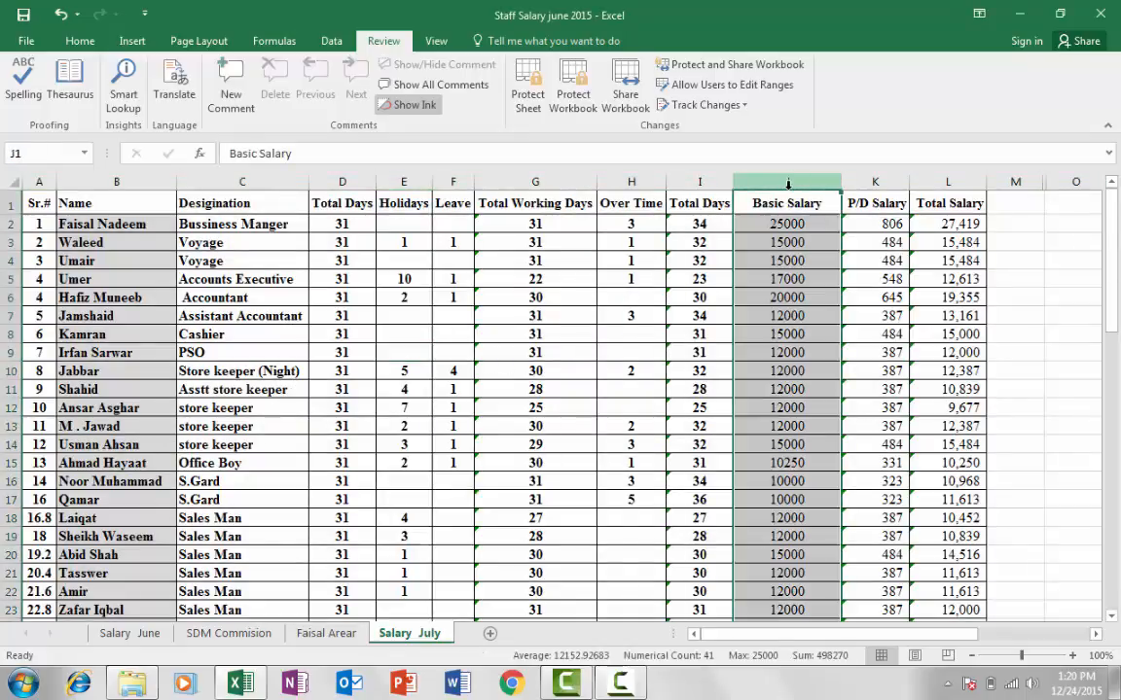
{"action": "left_click", "coordinate": [878, 180]}
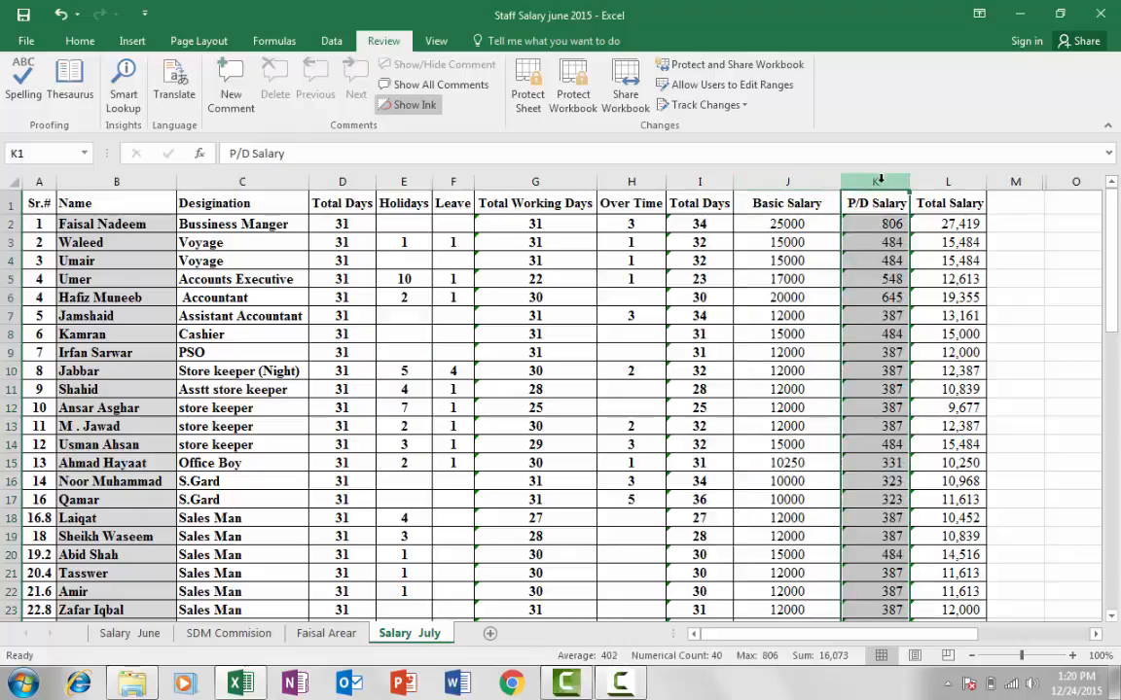
{"action": "left_click", "coordinate": [794, 182], "text": "ctrl"}
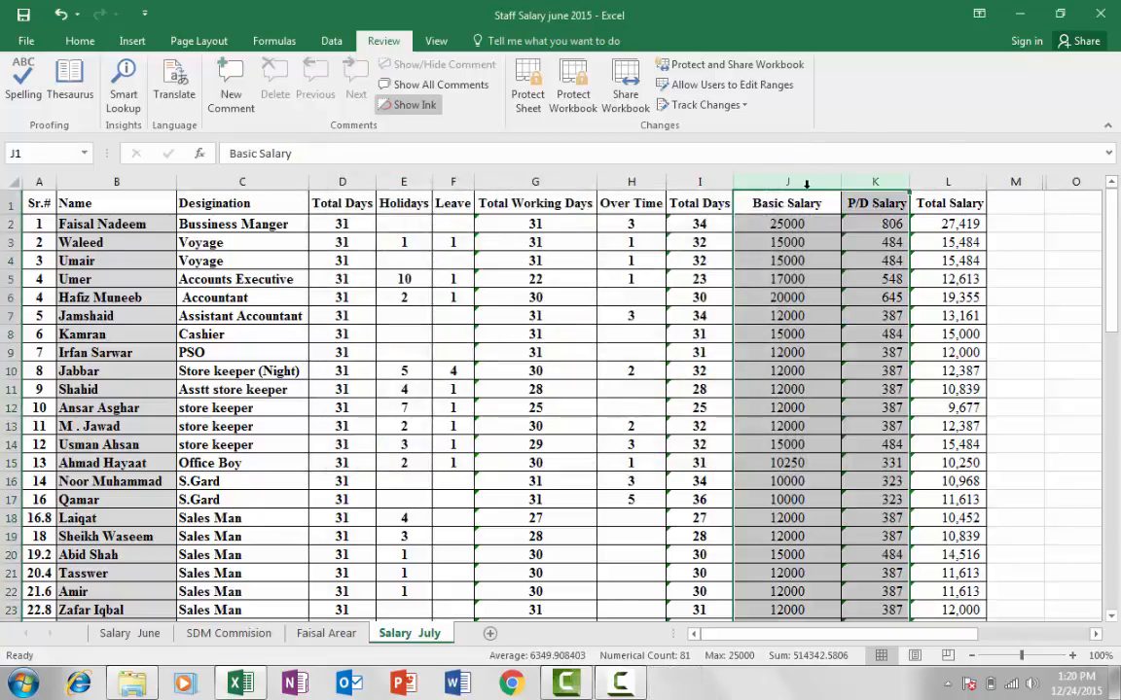
{"action": "right_click", "coordinate": [804, 182]}
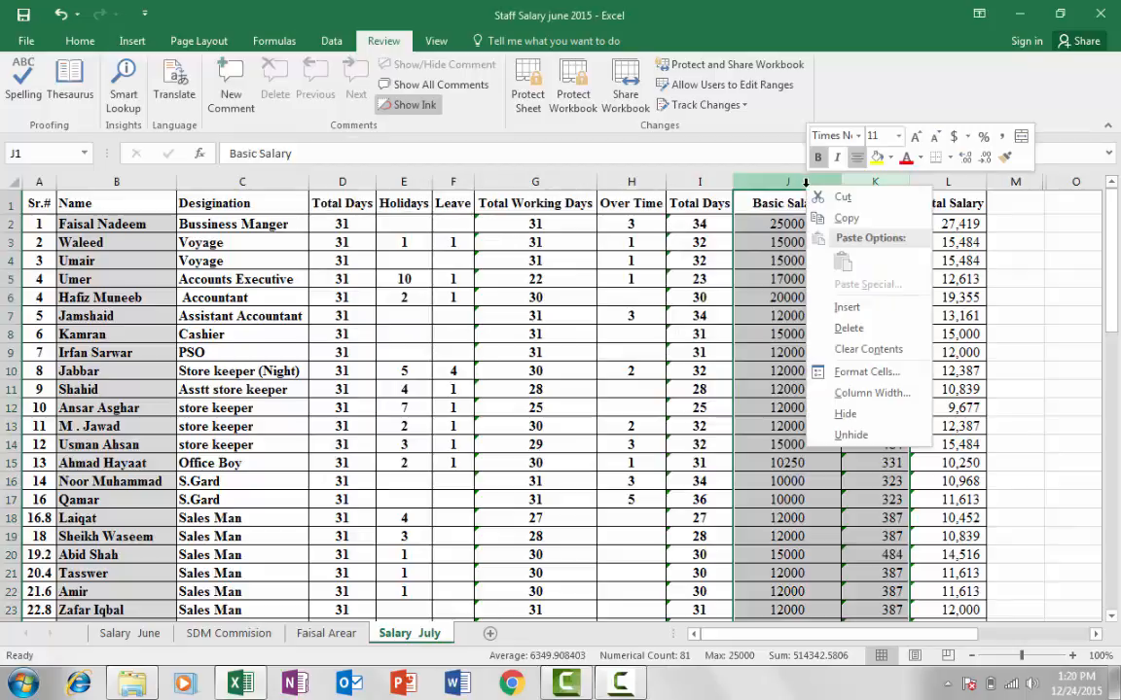
{"action": "left_click", "coordinate": [861, 372]}
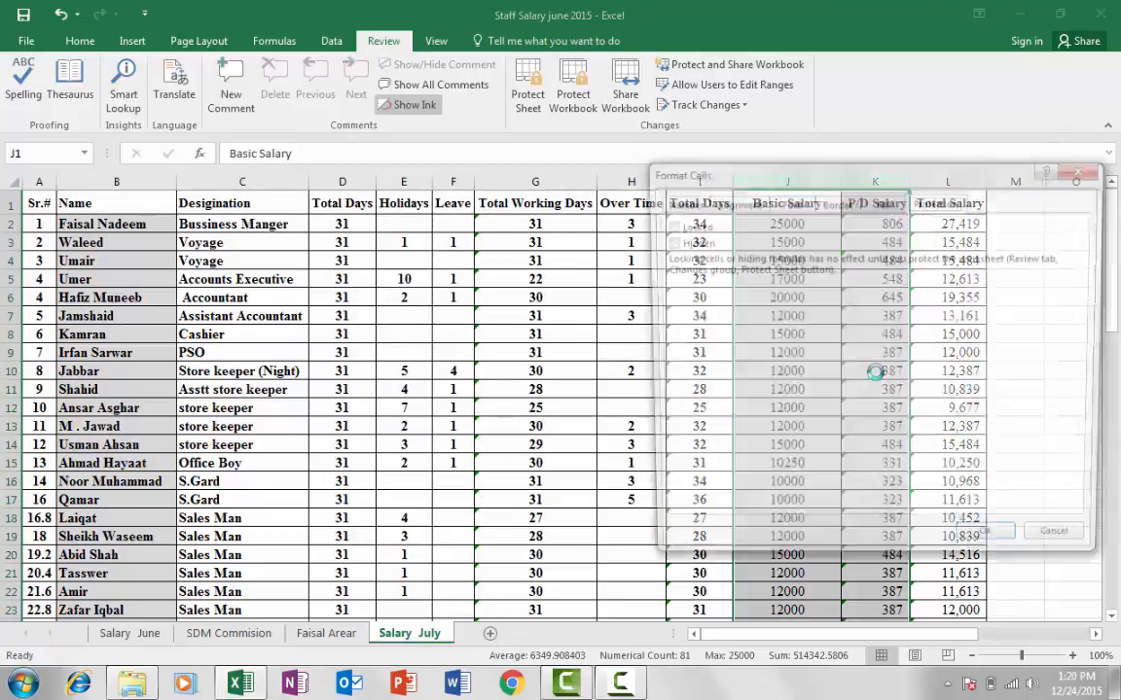
{"action": "left_click", "coordinate": [667, 225]}
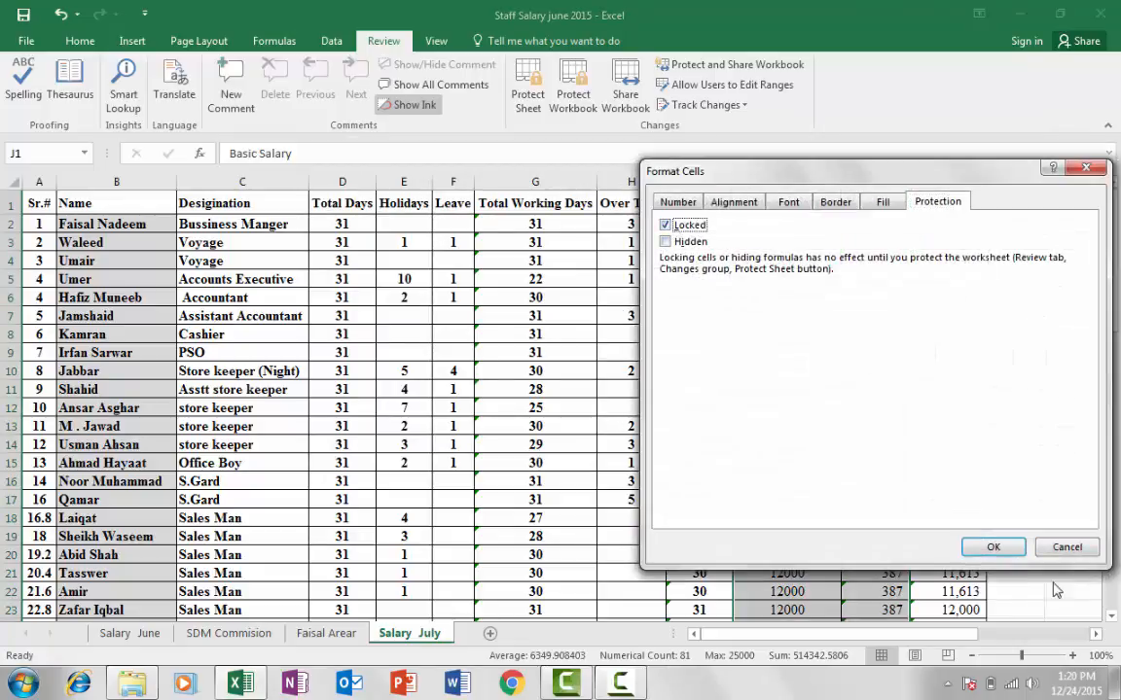
{"action": "left_click", "coordinate": [1008, 552]}
{"action": "left_click", "coordinate": [875, 425]}
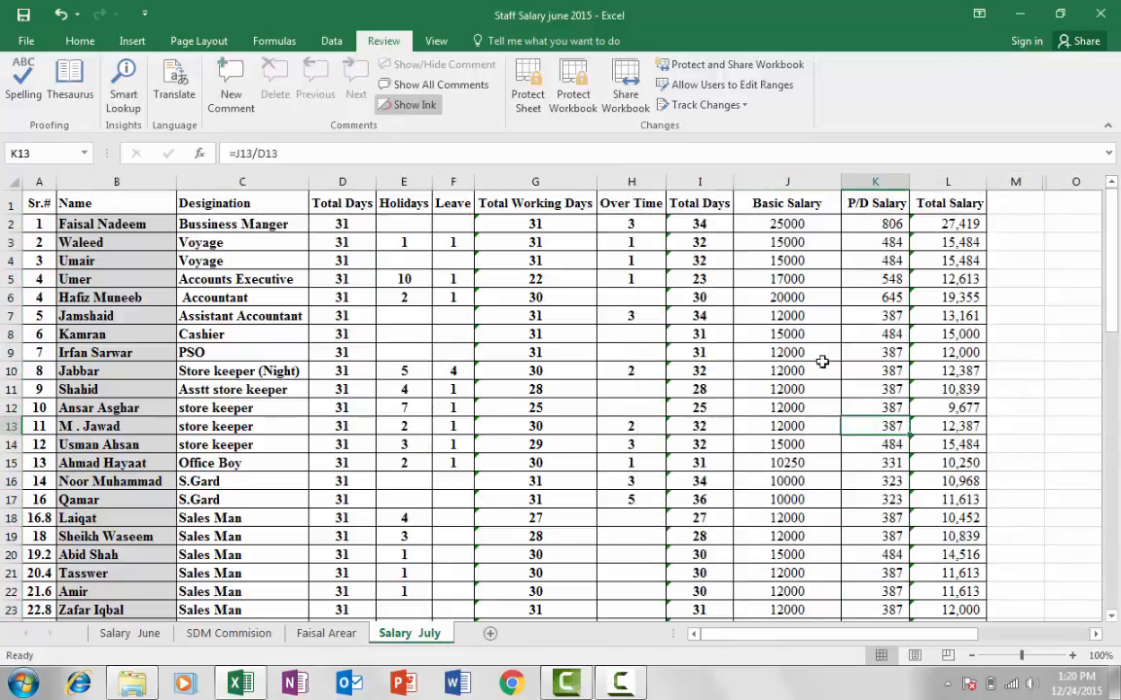
{"action": "left_click", "coordinate": [819, 354]}
{"action": "left_click", "coordinate": [888, 292]}
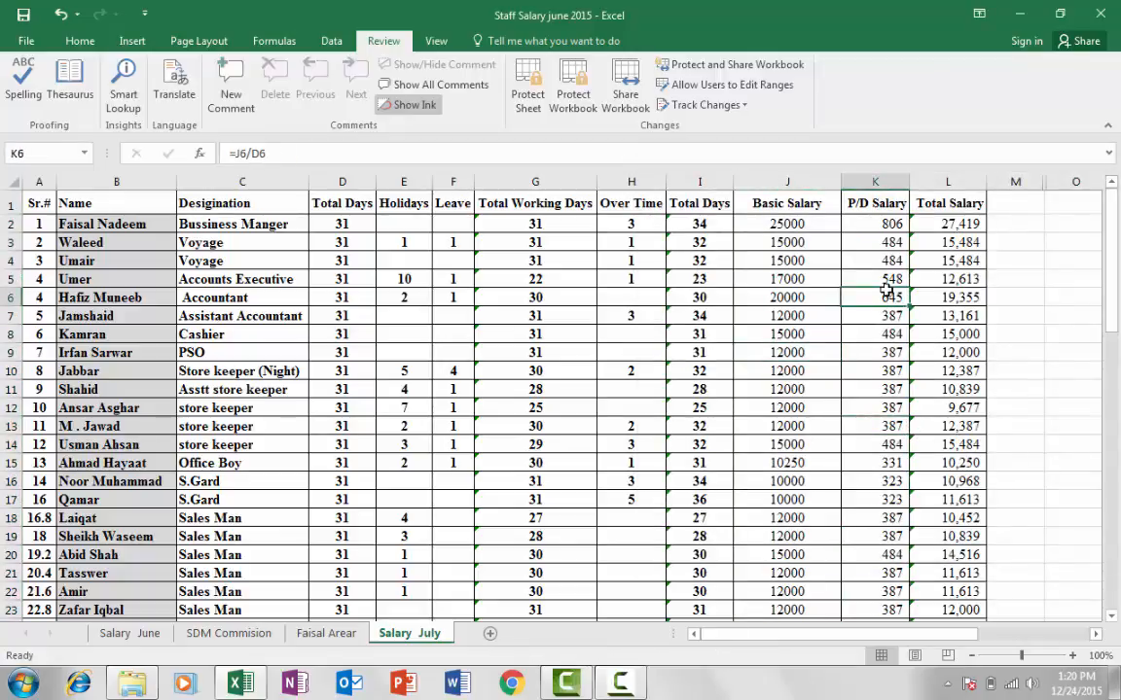
{"action": "type", "text": "67"}
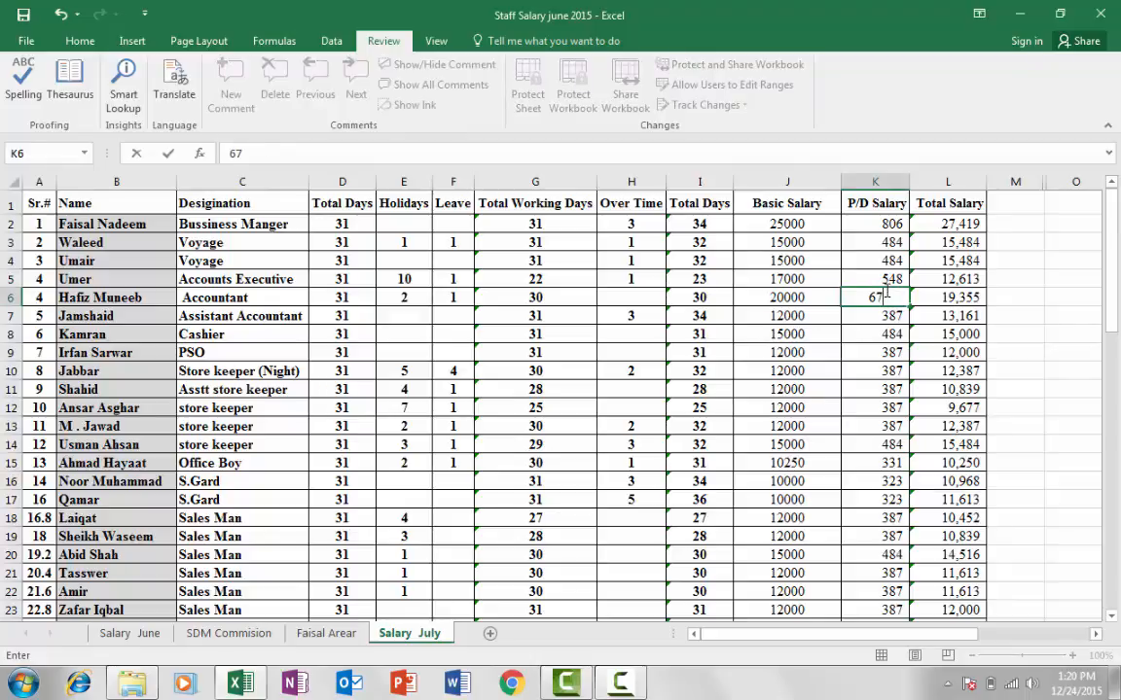
{"action": "key", "text": "ctrl+z"}
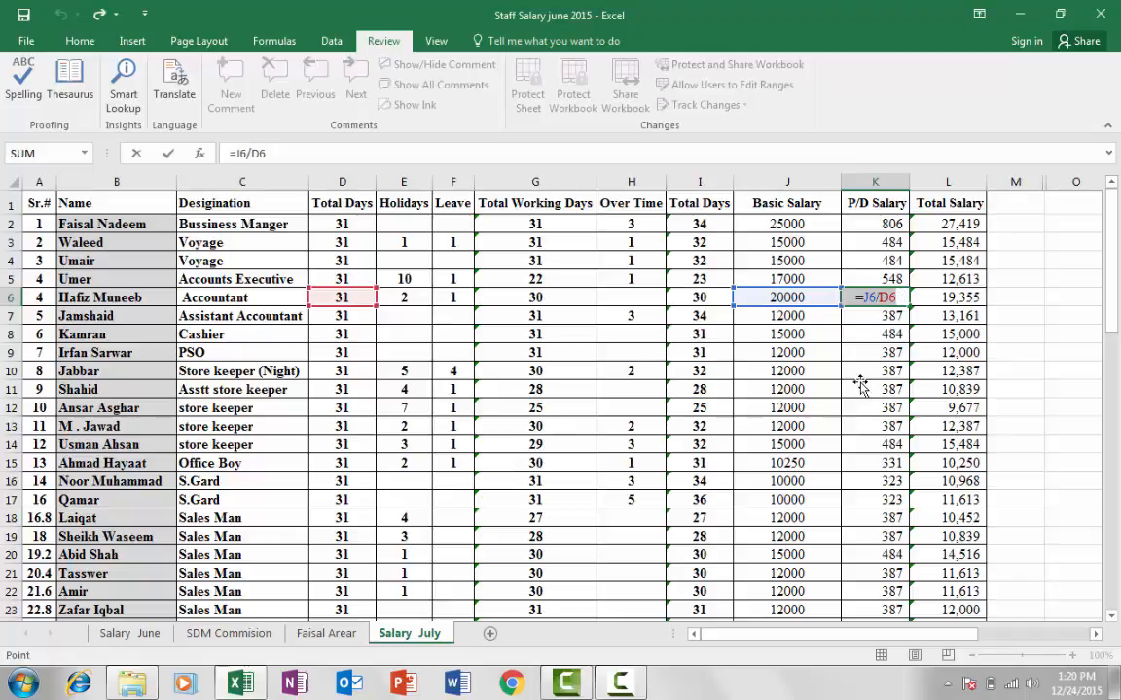
{"action": "left_click", "coordinate": [871, 389]}
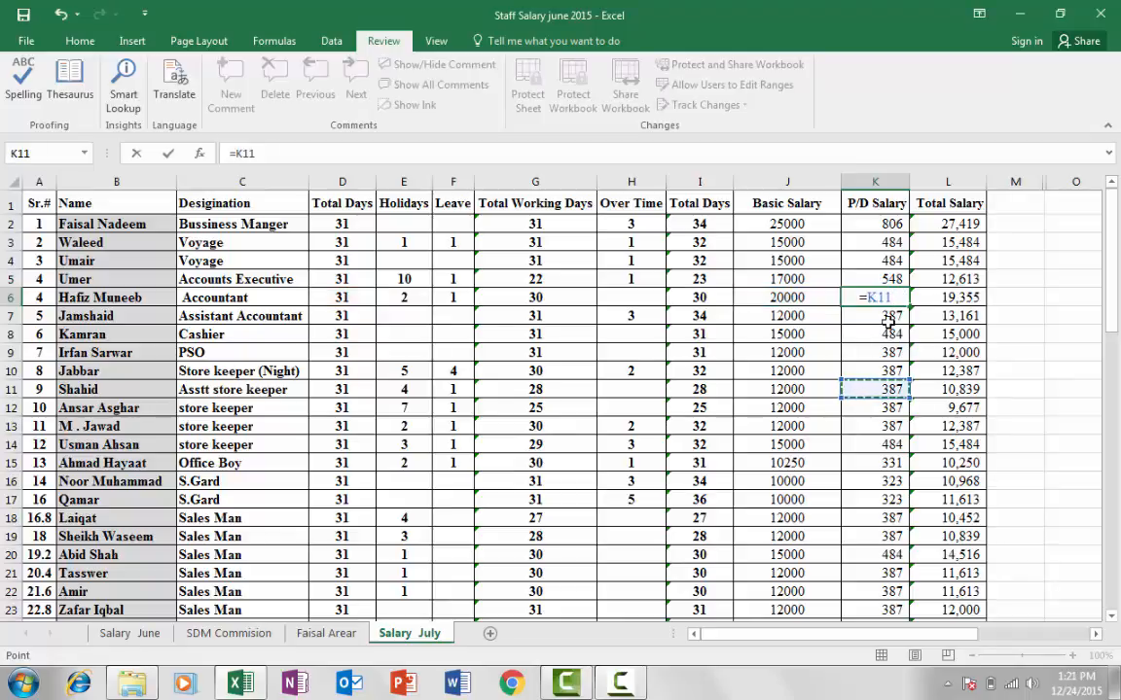
{"action": "key", "text": "Escape"}
{"action": "left_click", "coordinate": [878, 319]}
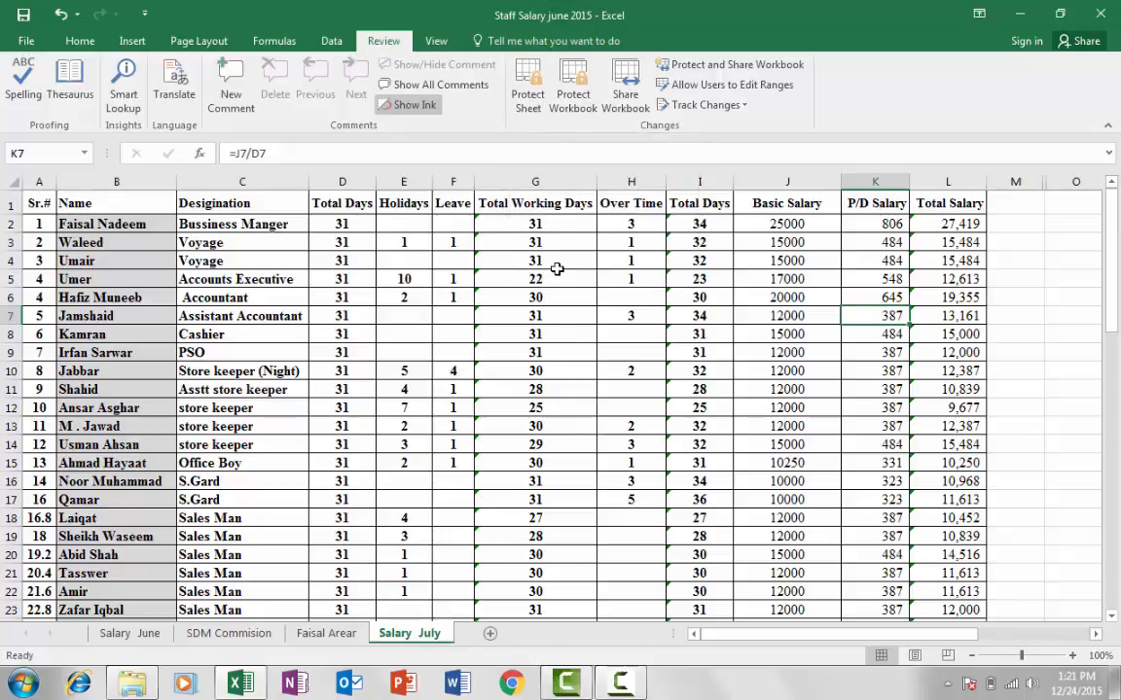
Protect Salary July with a password, still allowing cell selection and cell formatting
{"action": "left_click", "coordinate": [523, 107]}
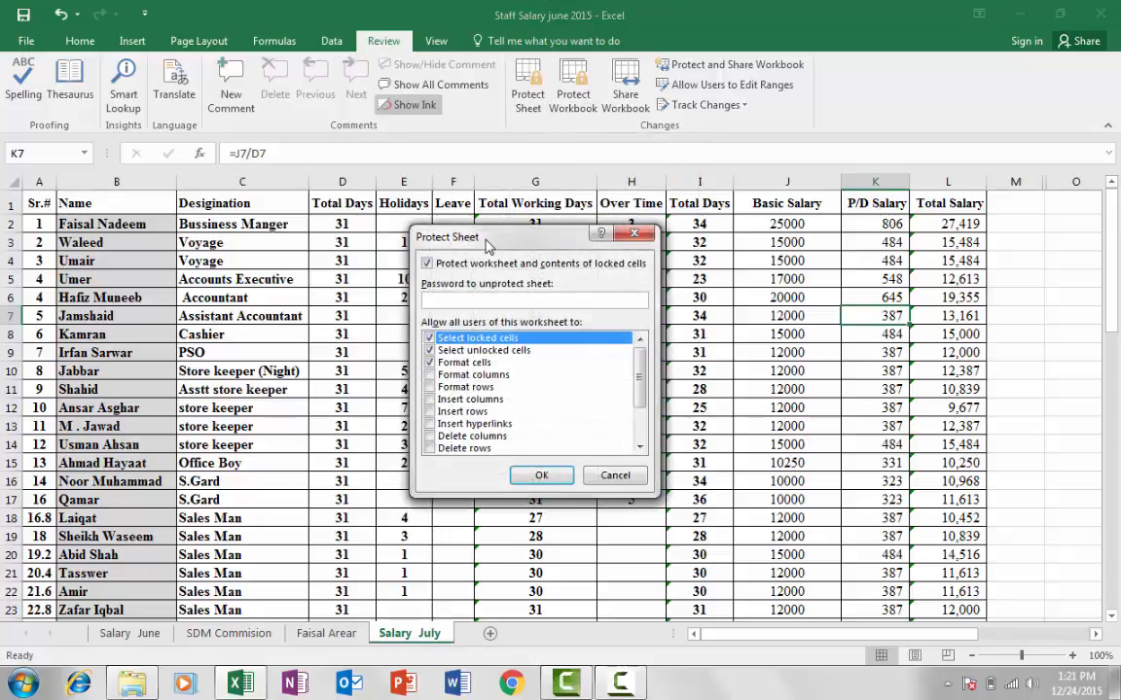
{"action": "left_click_drag", "start_coordinate": [479, 241], "coordinate": [644, 187]}
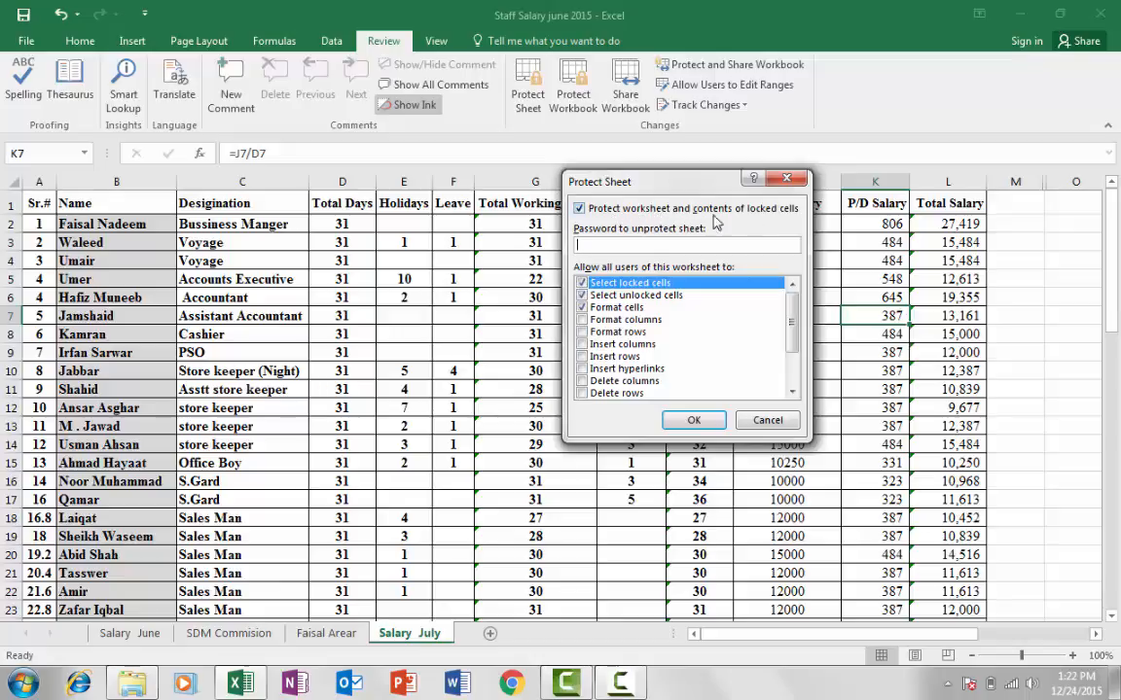
{"action": "left_click_drag", "start_coordinate": [697, 189], "coordinate": [721, 201]}
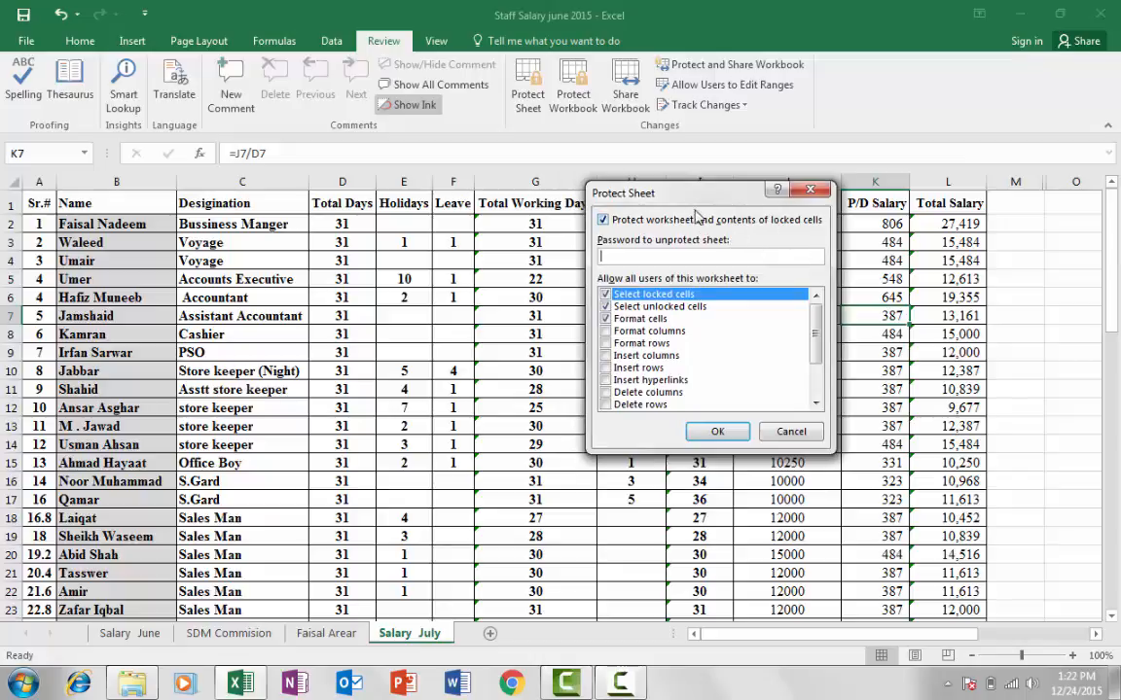
{"action": "left_click_drag", "start_coordinate": [665, 188], "coordinate": [666, 177]}
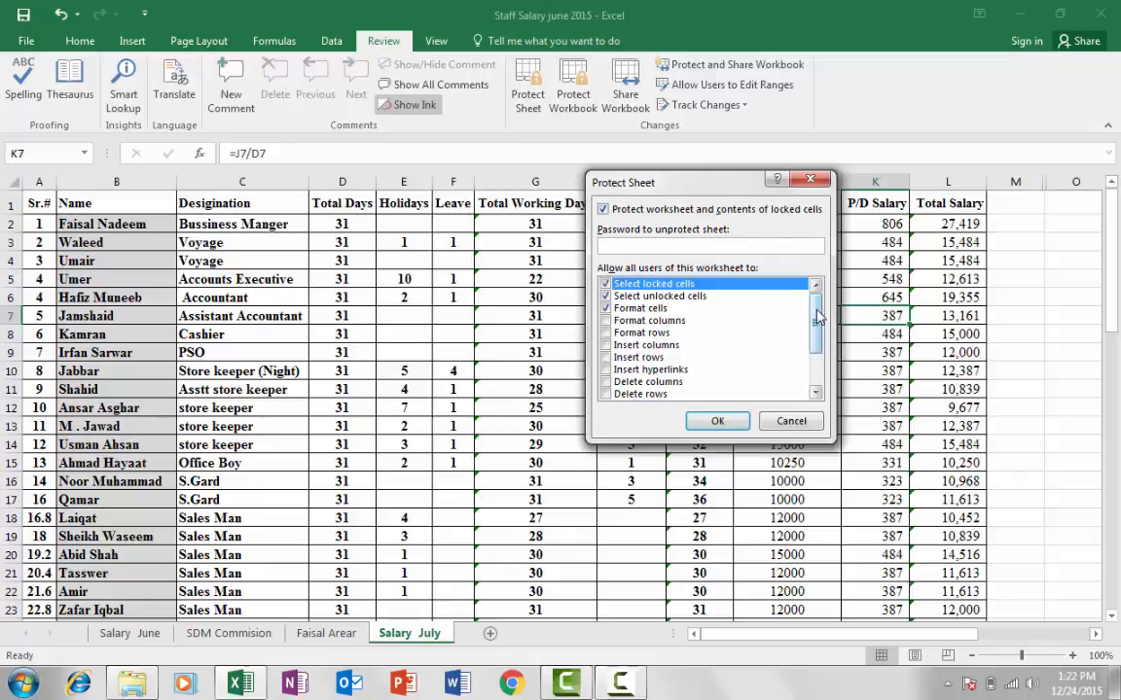
{"action": "mouse_move", "coordinate": [817, 316]}
{"action": "left_mouse_down"}
{"action": "mouse_move", "coordinate": [817, 345]}
{"action": "mouse_move", "coordinate": [817, 312]}
{"action": "left_mouse_up"}
{"action": "scroll", "coordinate": [817, 321], "scroll_direction": "down", "scroll_amount": 1}
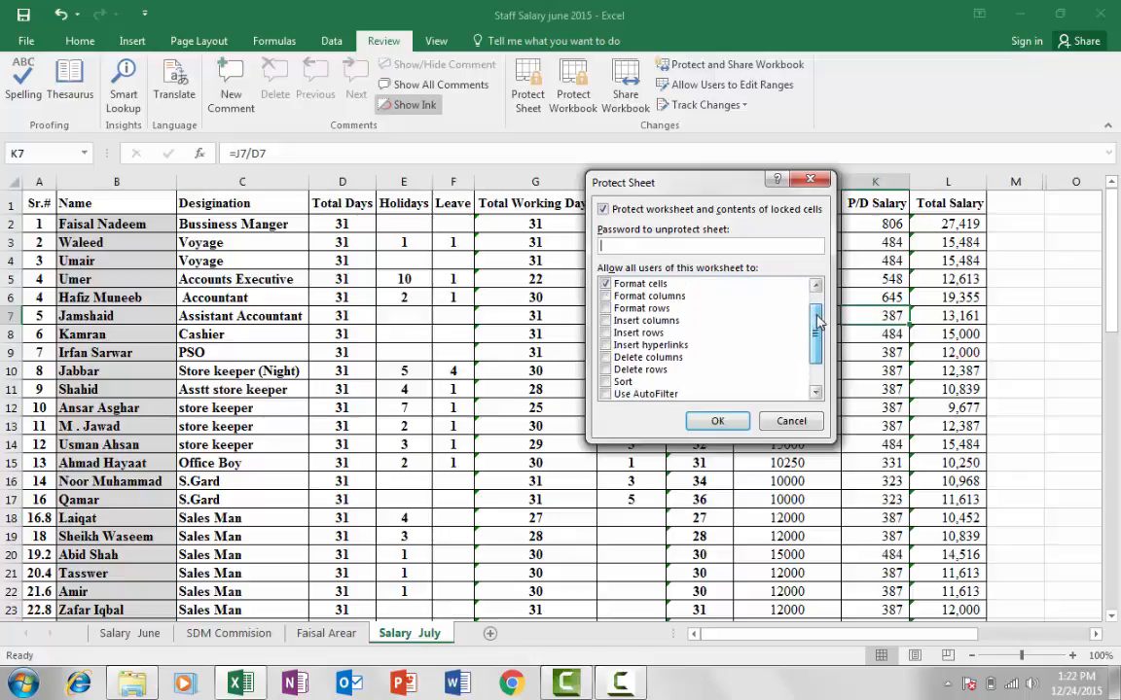
{"action": "scroll", "coordinate": [817, 329], "scroll_direction": "up", "scroll_amount": 1}
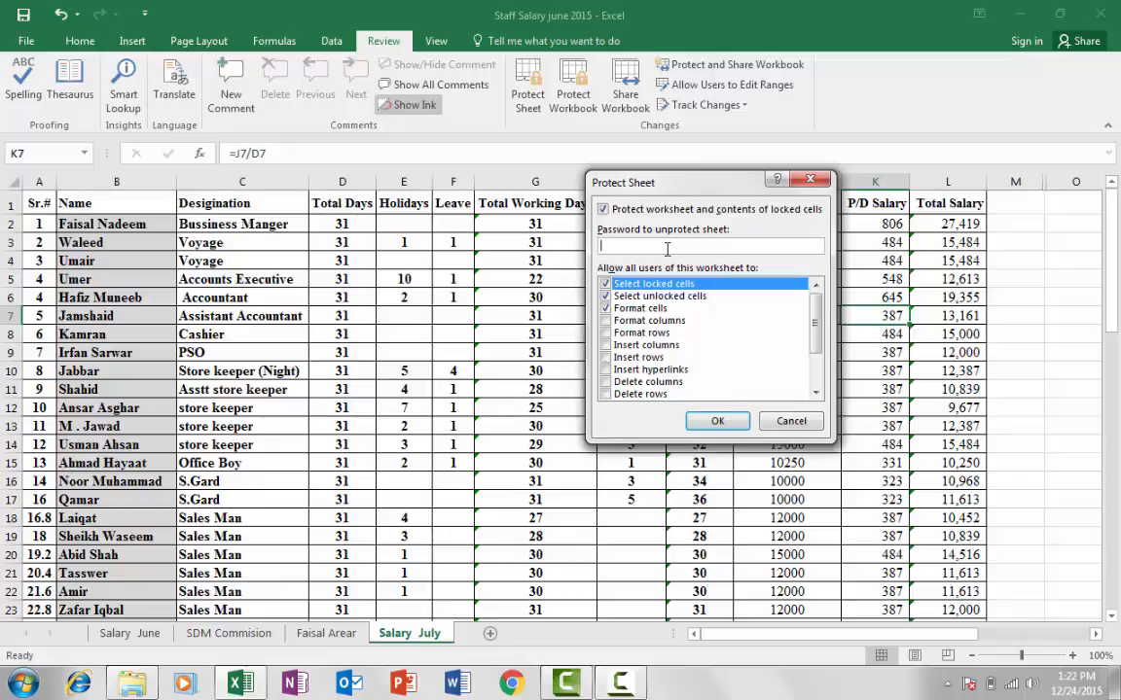
{"action": "key", "text": "Return"}
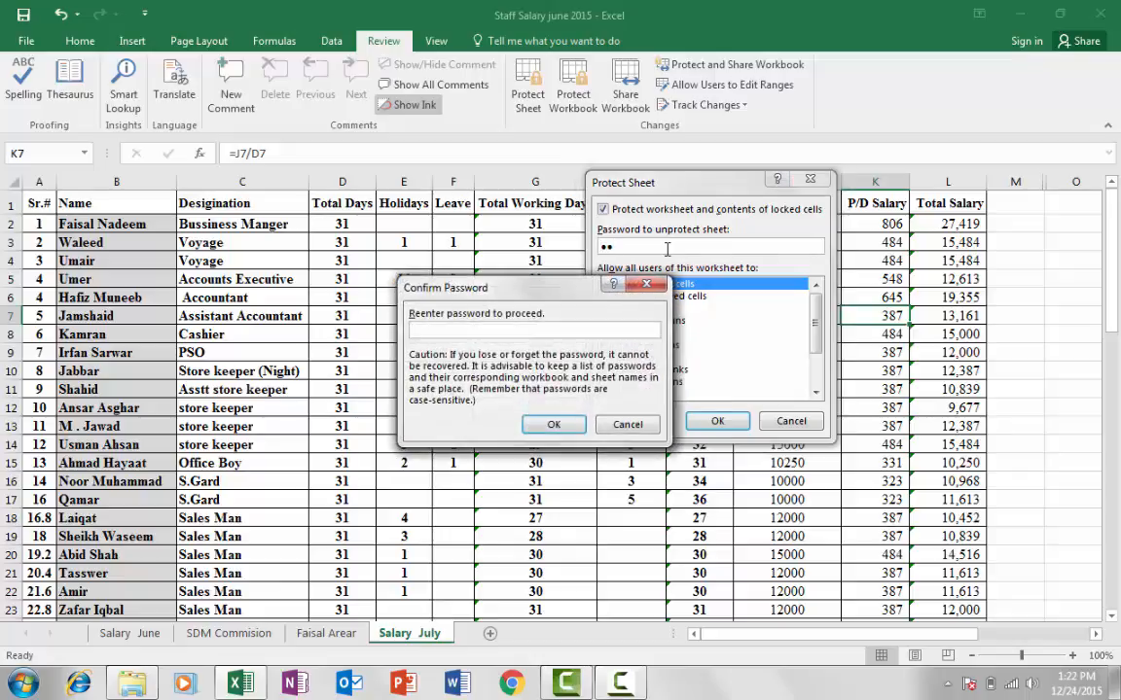
{"action": "key", "text": "Return"}
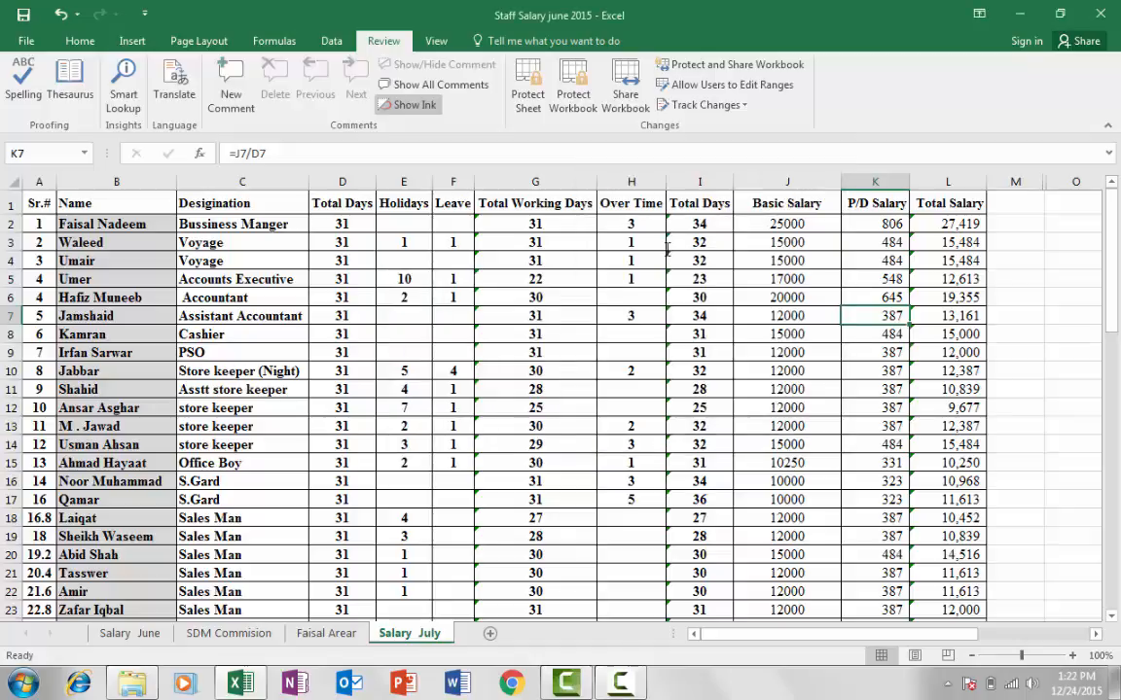
Try deleting the locked 25000 basic salary in J2 and dismiss the protected-sheet warning
{"action": "left_click", "coordinate": [545, 404]}
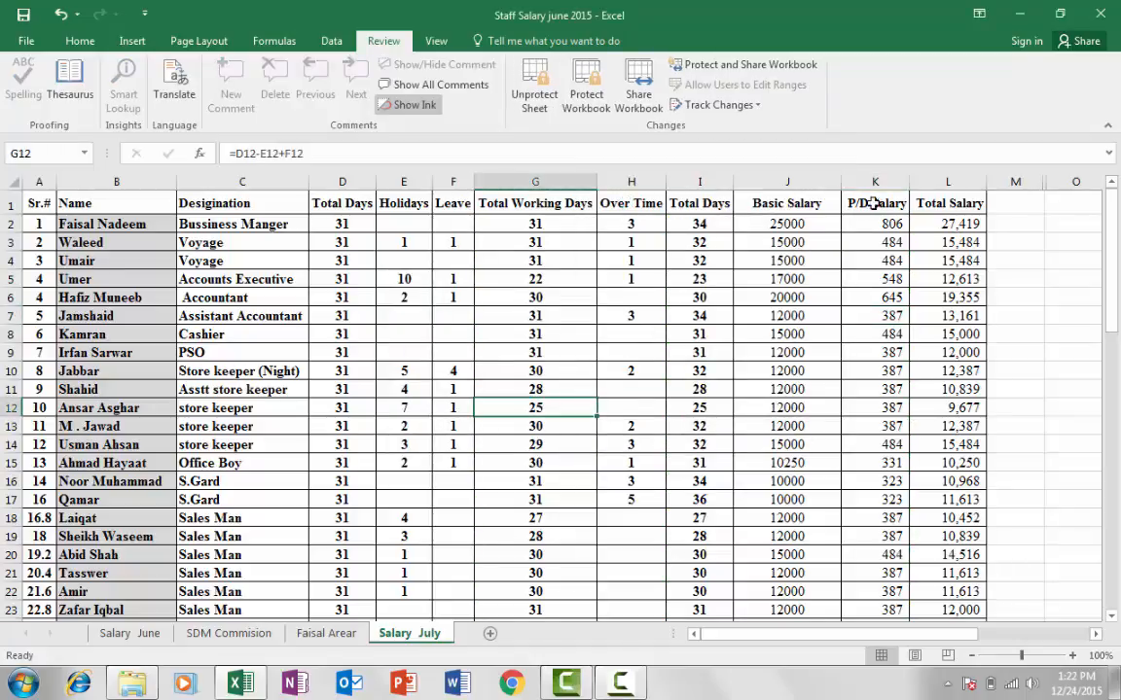
{"action": "left_click", "coordinate": [796, 182]}
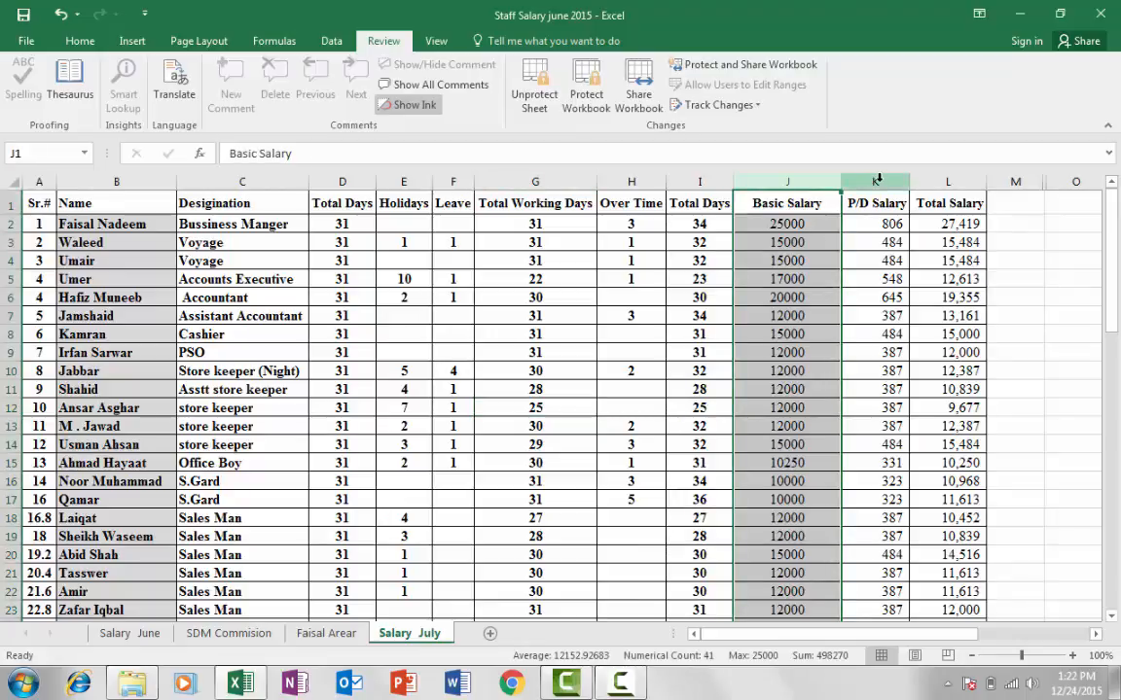
{"action": "left_click", "coordinate": [878, 182]}
{"action": "left_click", "coordinate": [783, 224]}
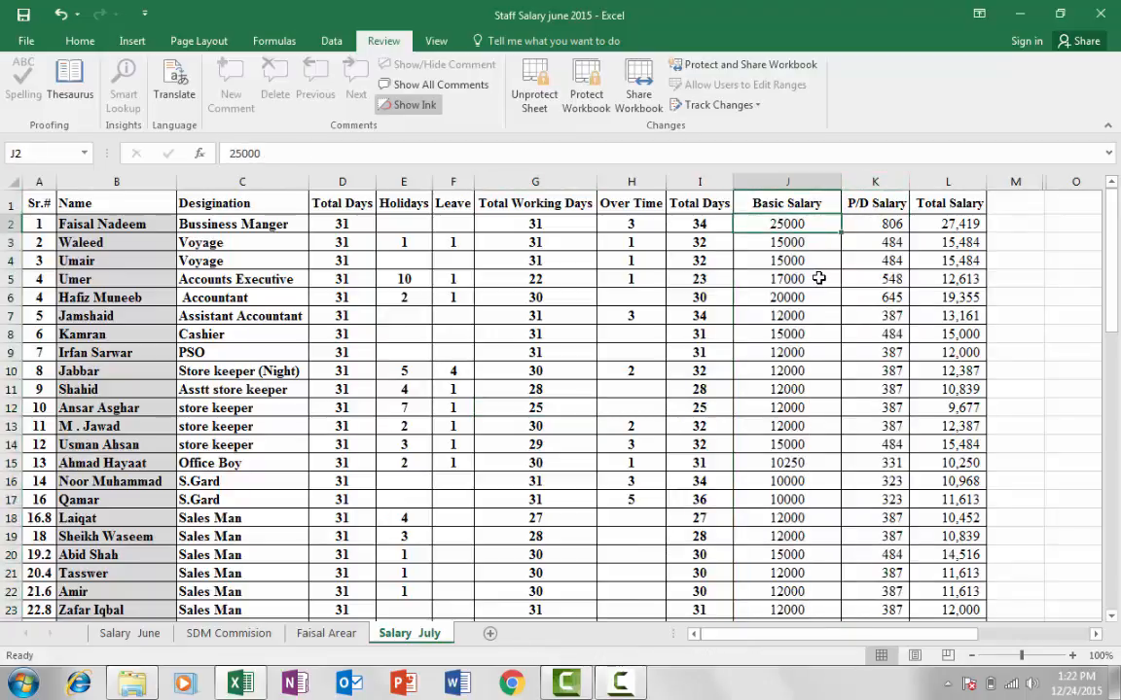
{"action": "key", "text": "Delete"}
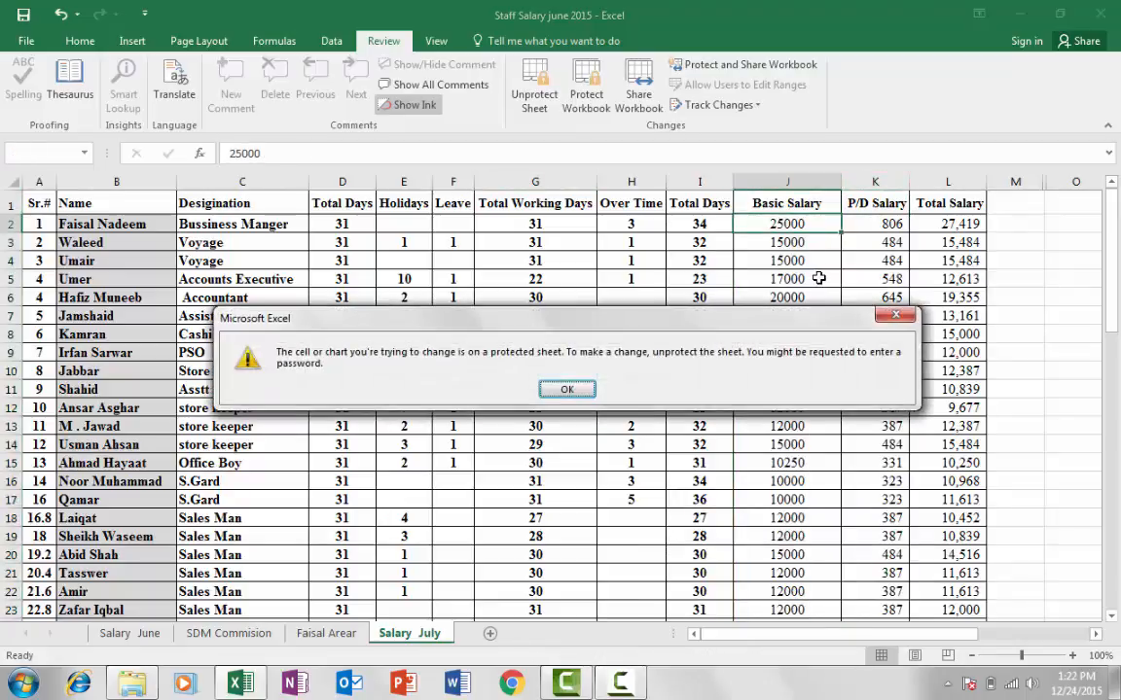
{"action": "left_click", "coordinate": [571, 388]}
Start typing 4 into overtime cell H6, then cancel the entry with Esc
{"action": "left_click", "coordinate": [641, 316]}
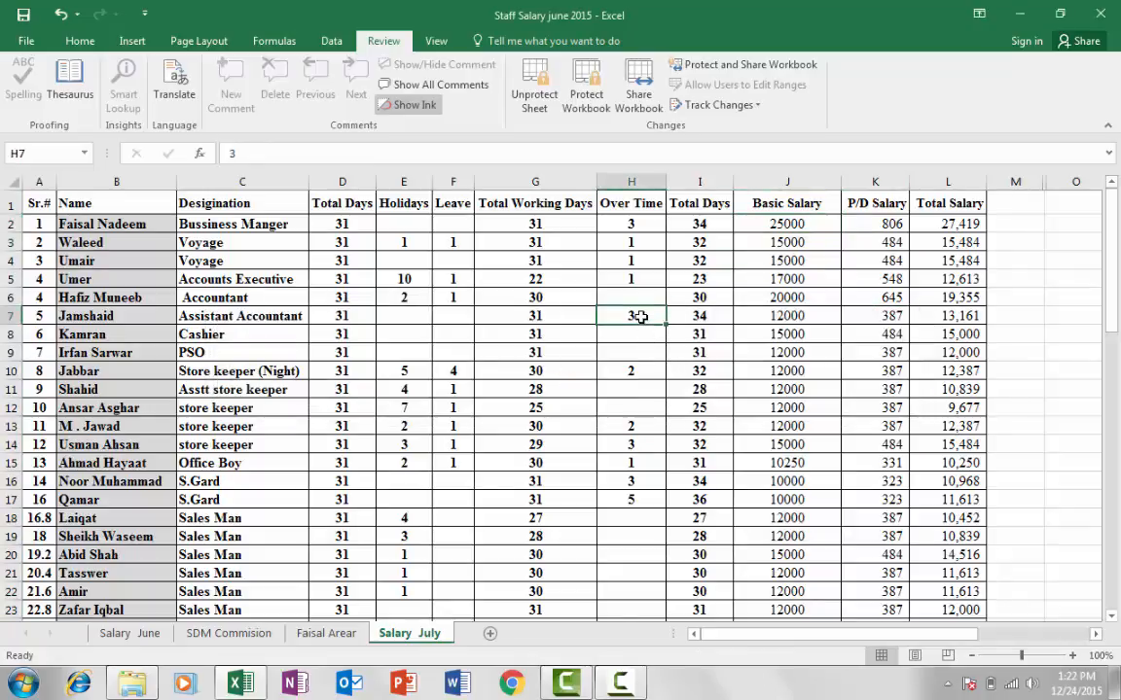
{"action": "left_click", "coordinate": [631, 303]}
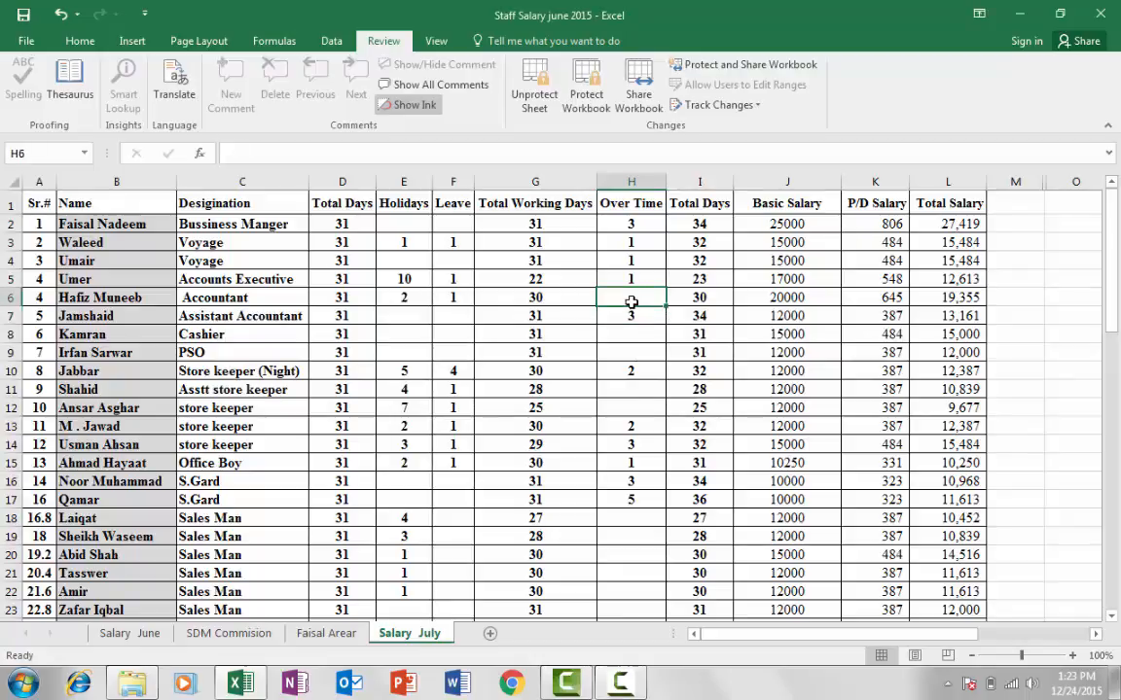
{"action": "type", "text": "4"}
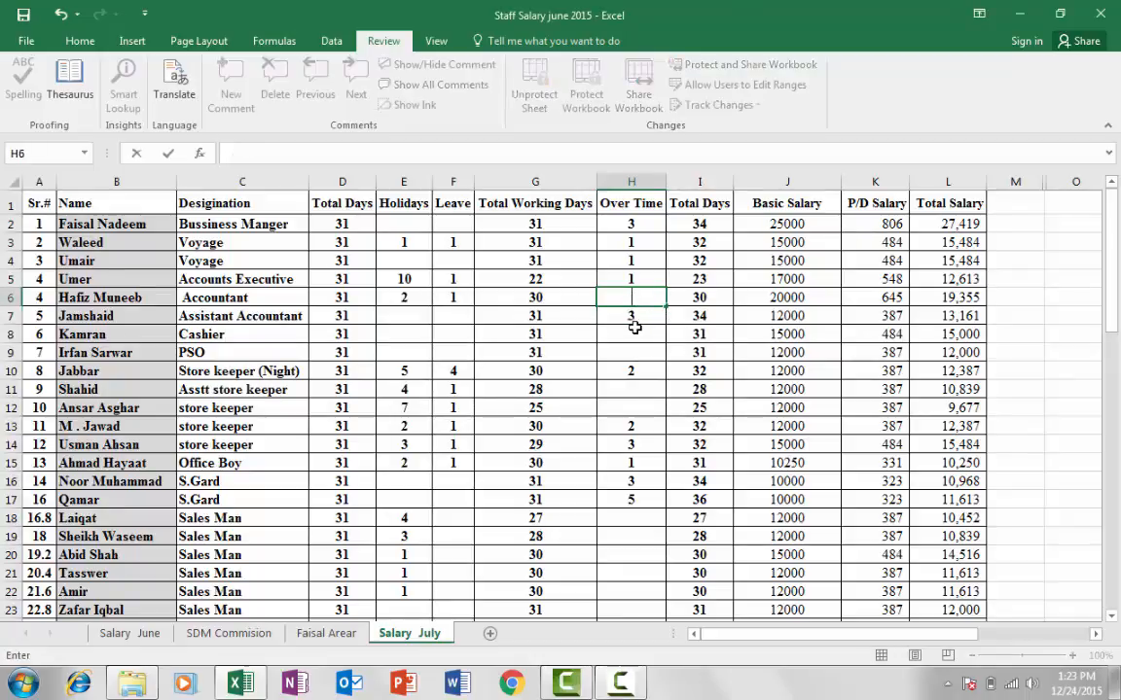
{"action": "key", "text": "Escape"}
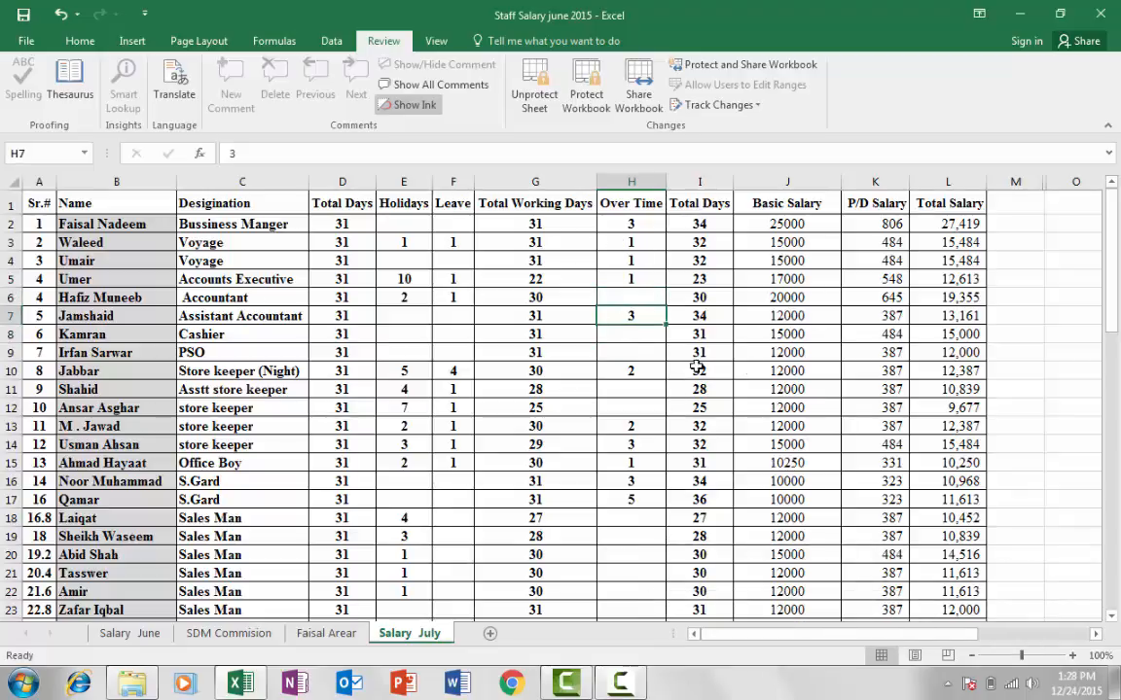
{"action": "scroll", "coordinate": [849, 356], "scroll_direction": "down", "scroll_amount": 1}
{"action": "scroll", "coordinate": [848, 356], "scroll_direction": "up", "scroll_amount": 1}
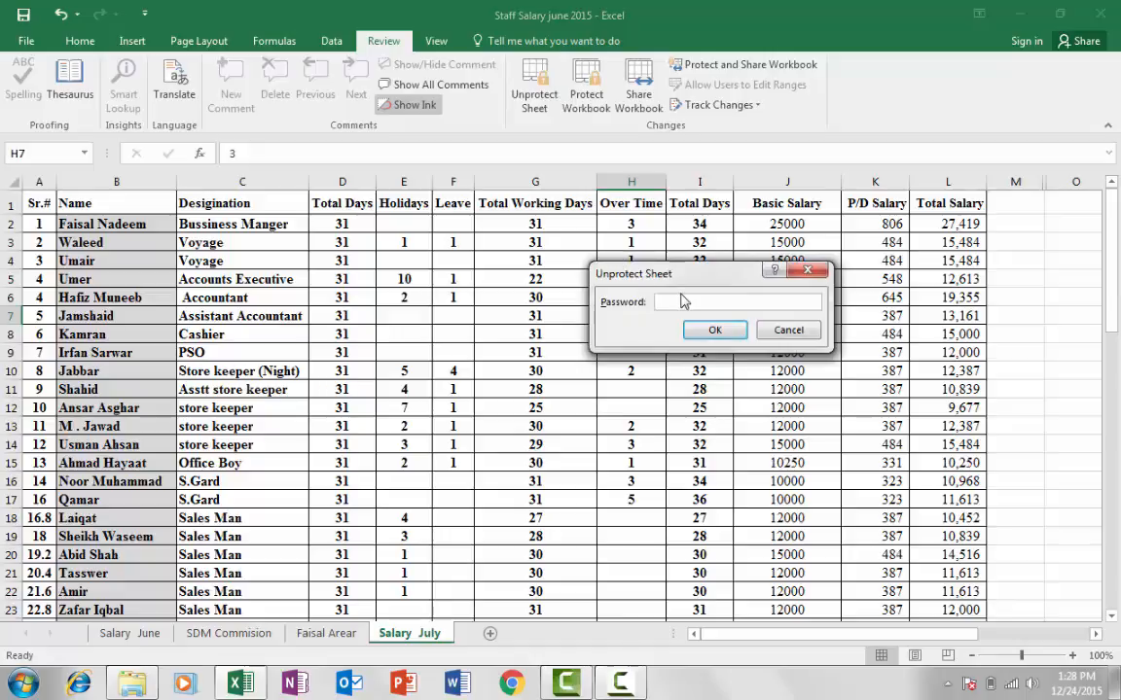
Enter the sheet password to unprotect Salary July, dismiss the battery notice, and select J5
{"action": "type", "text": "123"}
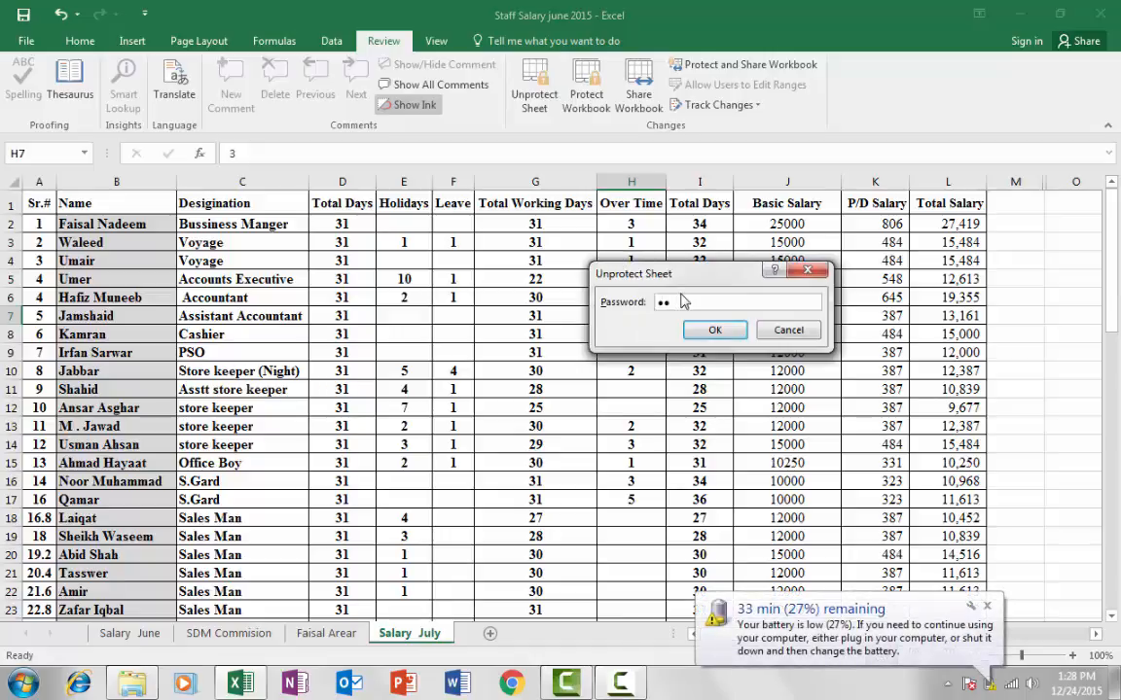
{"action": "key", "text": "Return"}
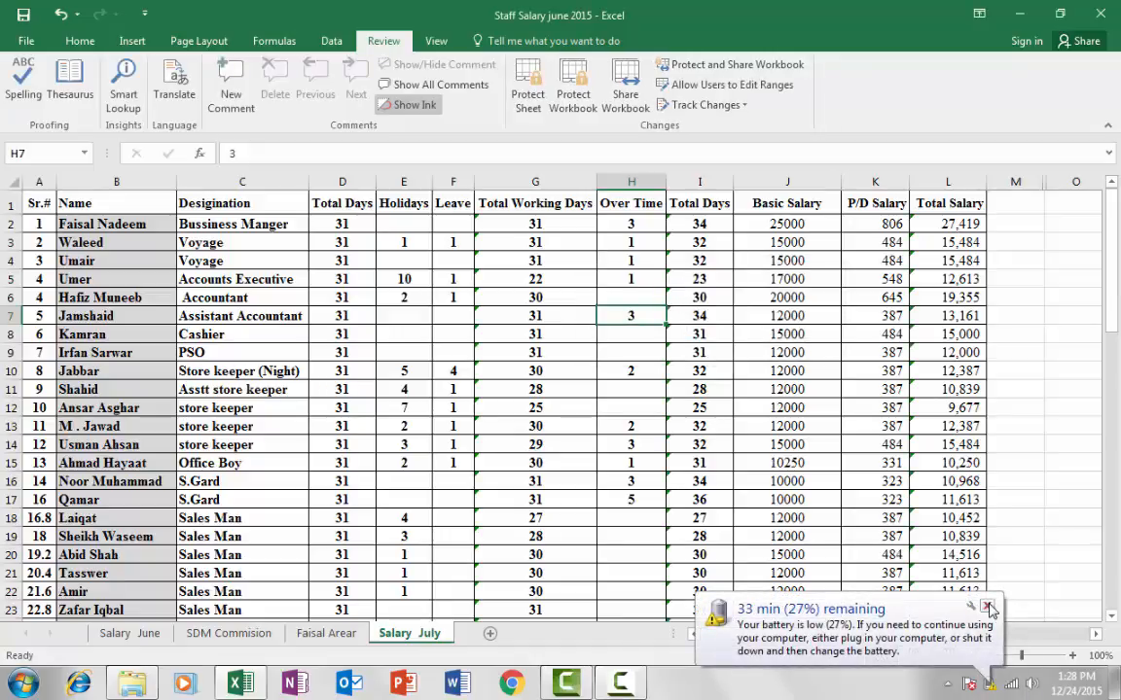
{"action": "left_click", "coordinate": [986, 606]}
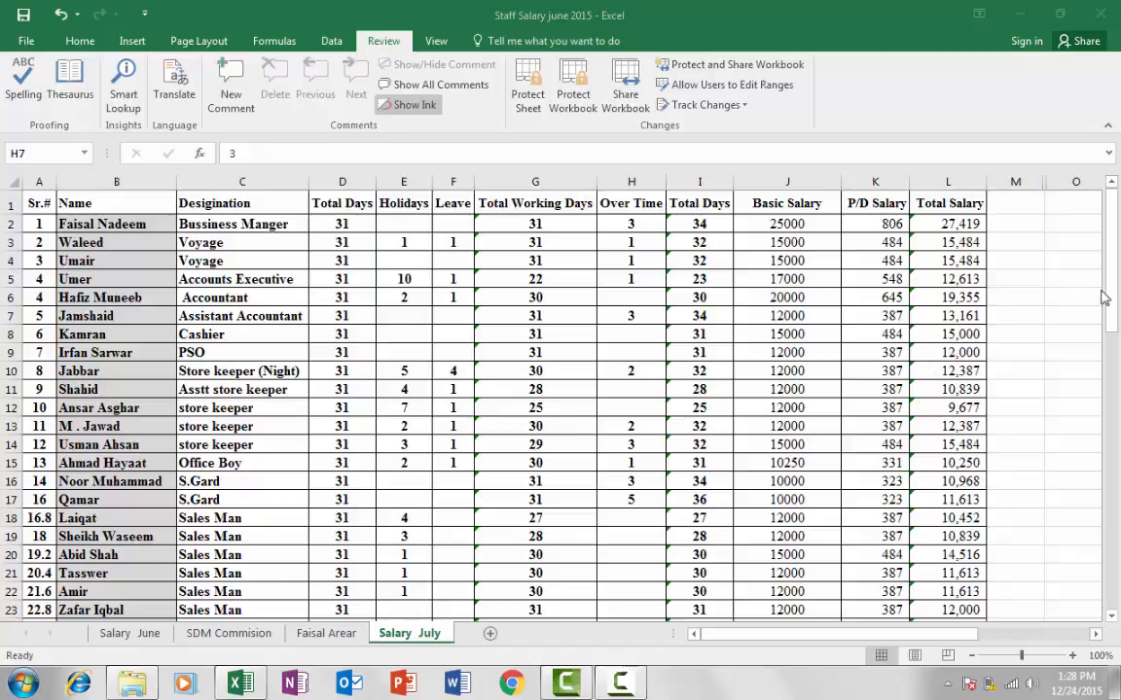
{"action": "left_click", "coordinate": [769, 278]}
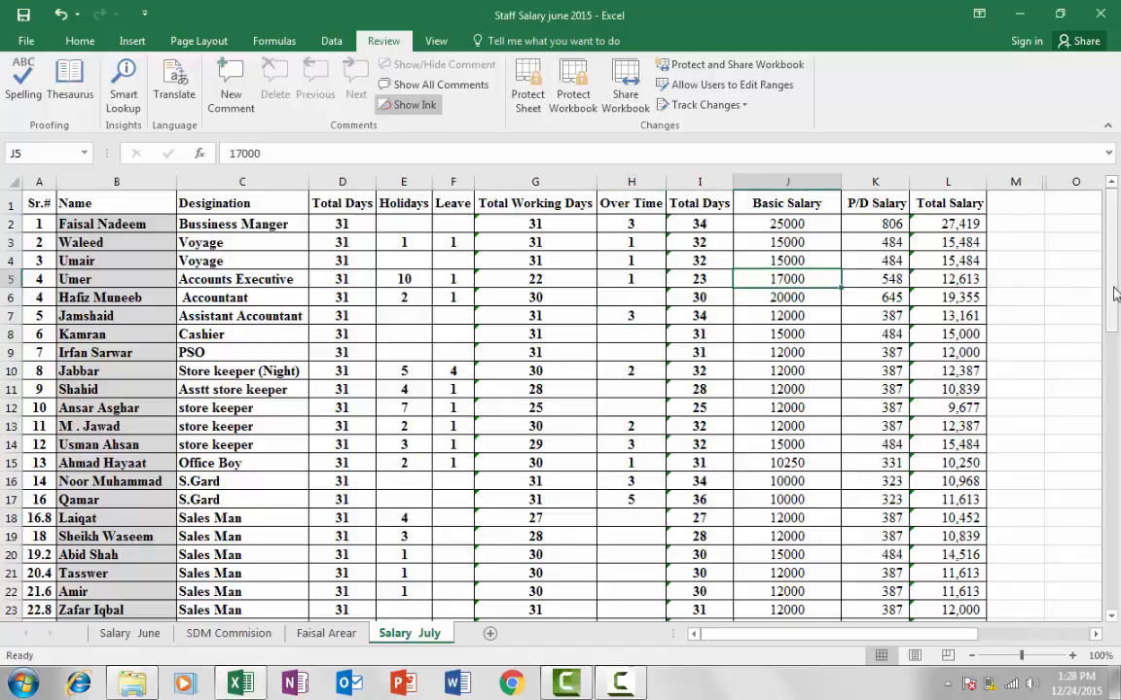
{"action": "mouse_move", "coordinate": [1113, 297]}
{"action": "left_mouse_down"}
{"action": "mouse_move", "coordinate": [1114, 321]}
{"action": "mouse_move", "coordinate": [1113, 296]}
{"action": "left_mouse_up"}
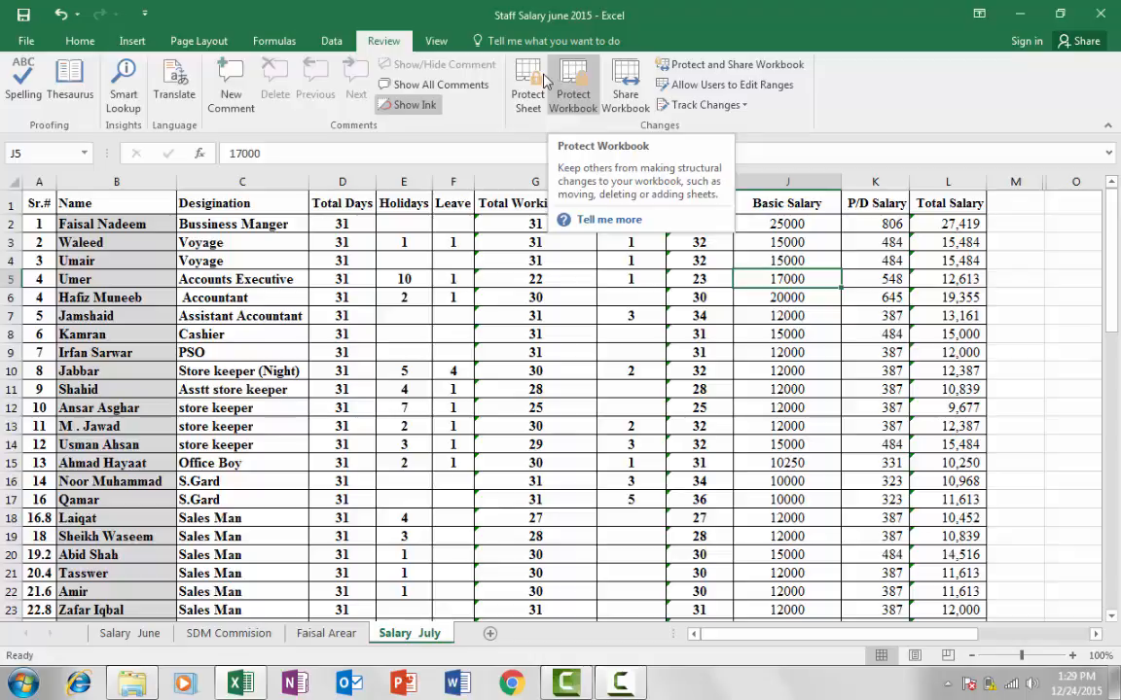
Protect the workbook structure with a password, re-entering it to confirm
{"action": "left_click", "coordinate": [571, 83]}
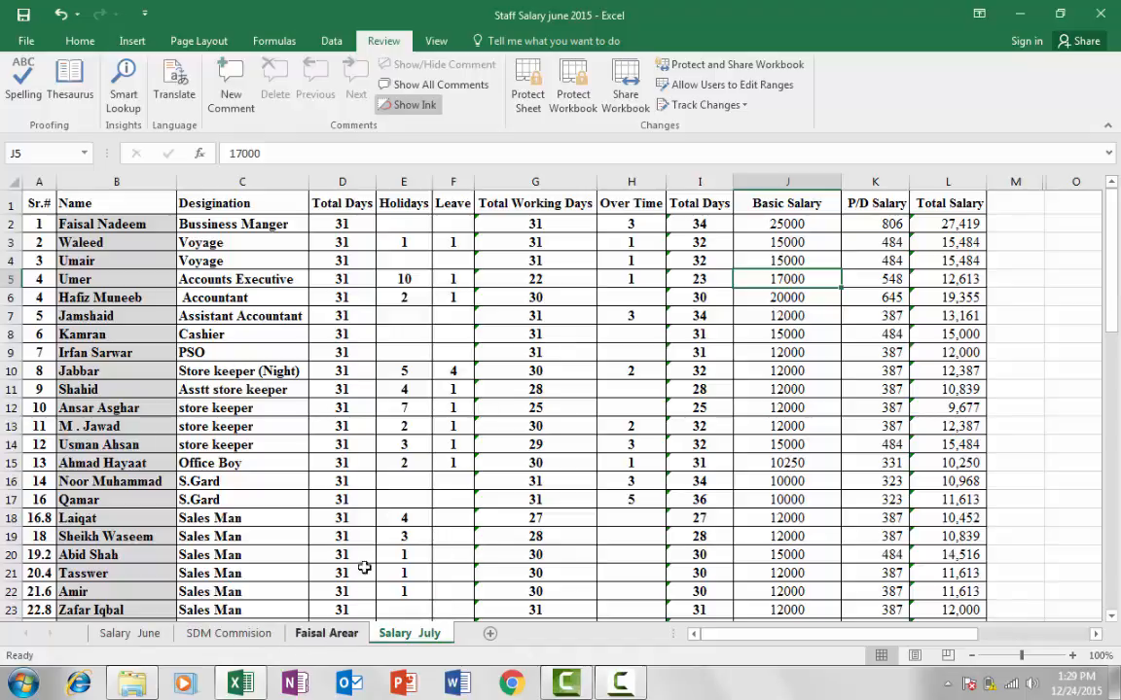
{"action": "scroll", "coordinate": [750, 349], "scroll_direction": "down", "scroll_amount": 4}
{"action": "scroll", "coordinate": [740, 350], "scroll_direction": "up", "scroll_amount": 1}
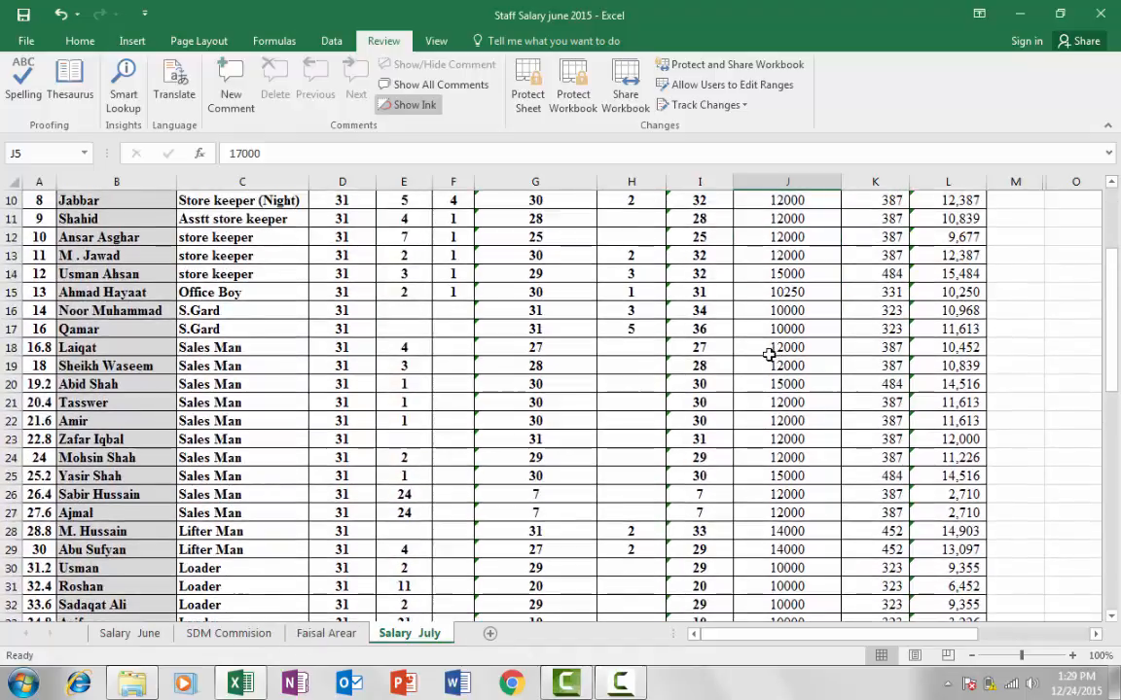
{"action": "scroll", "coordinate": [768, 354], "scroll_direction": "up", "scroll_amount": 3}
{"action": "scroll", "coordinate": [796, 360], "scroll_direction": "down", "scroll_amount": 4}
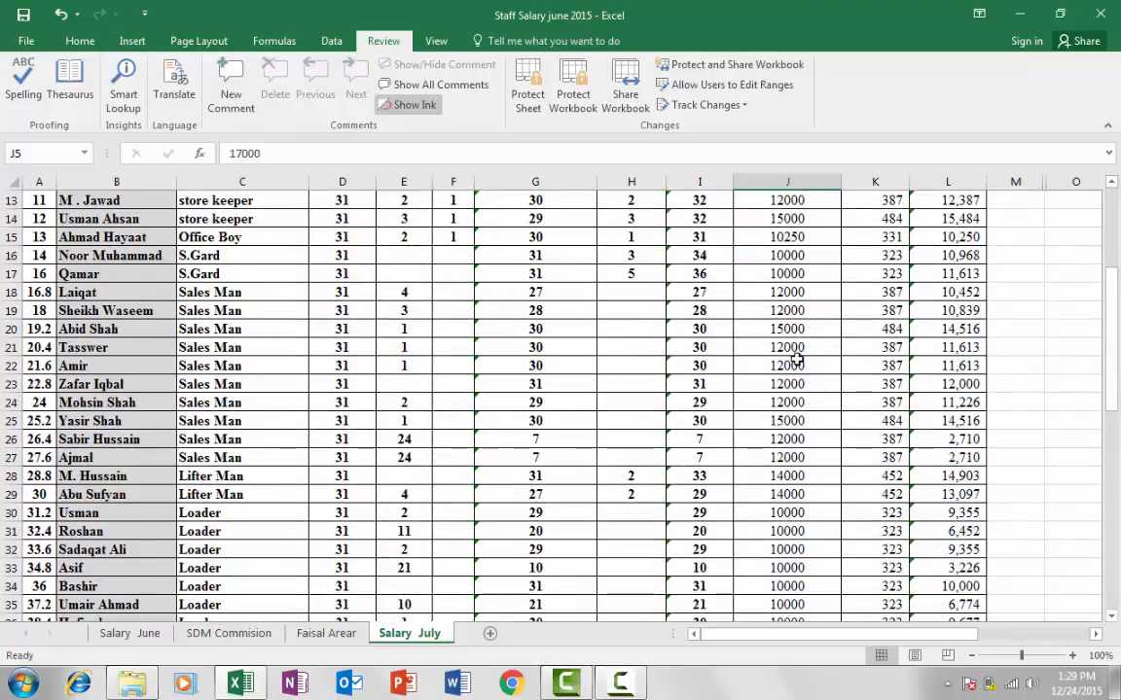
{"action": "scroll", "coordinate": [796, 360], "scroll_direction": "up", "scroll_amount": 4}
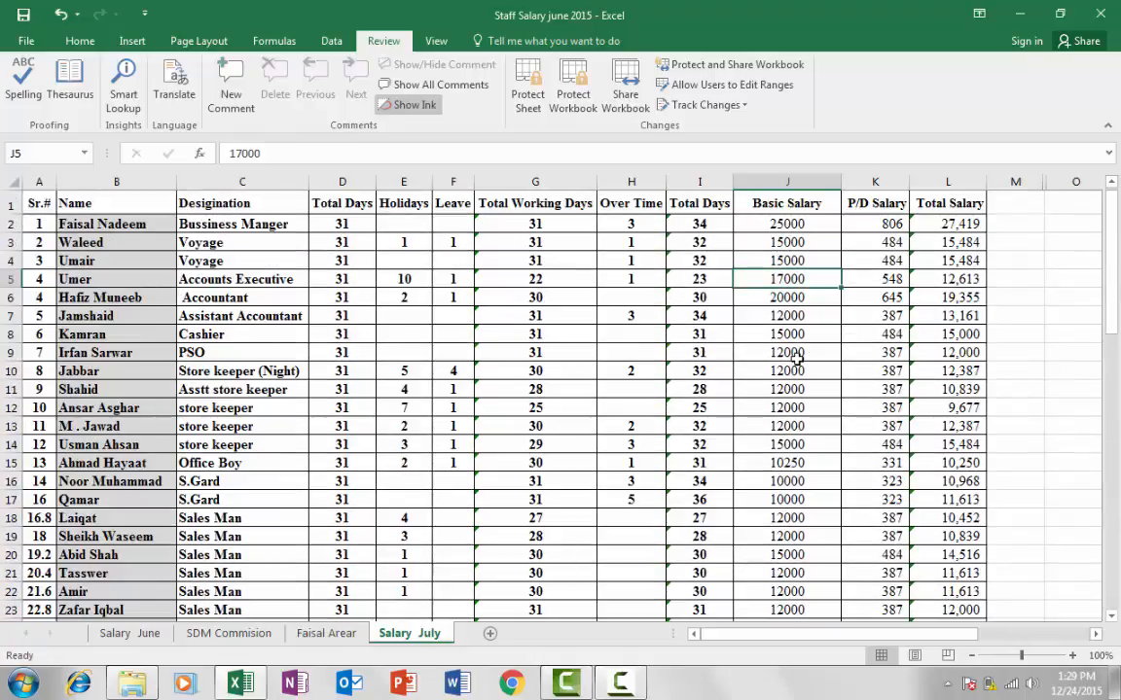
{"action": "left_click", "coordinate": [571, 94]}
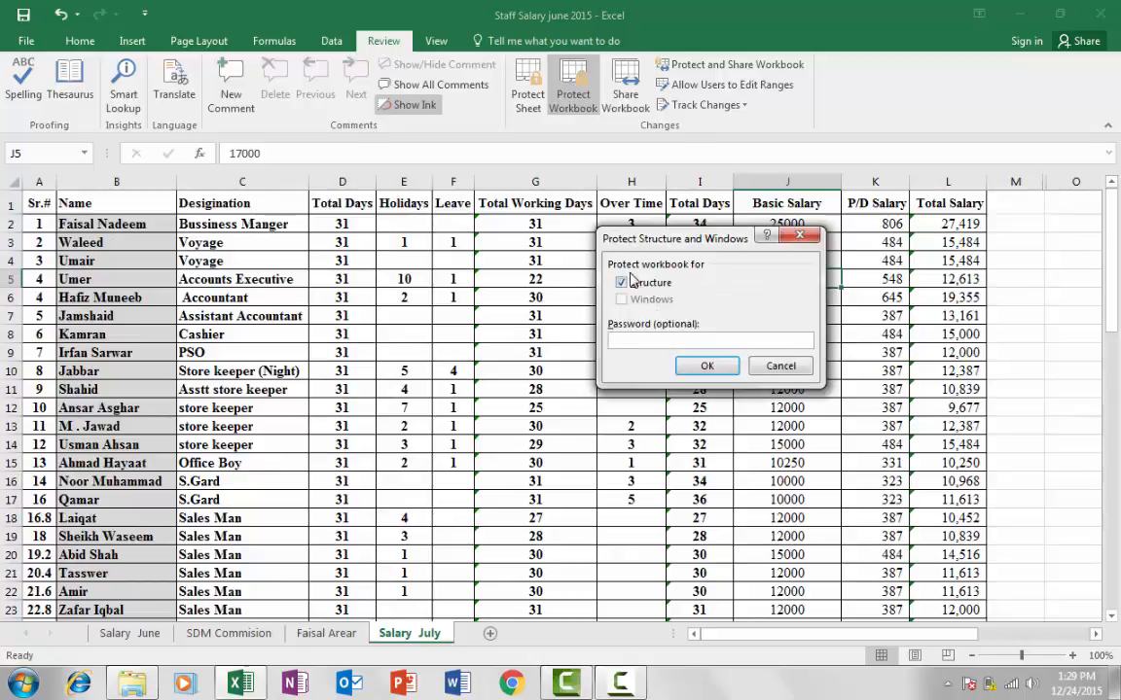
{"action": "left_click_drag", "start_coordinate": [661, 239], "coordinate": [686, 221]}
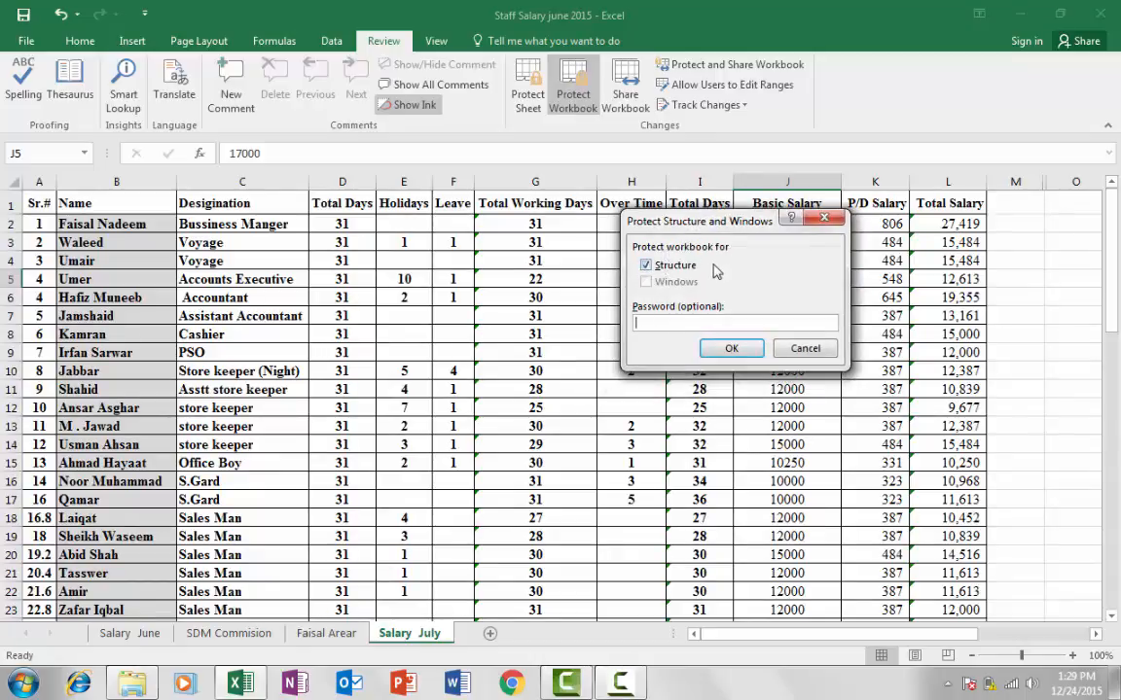
{"action": "left_click", "coordinate": [682, 323]}
{"action": "key", "text": "Return"}
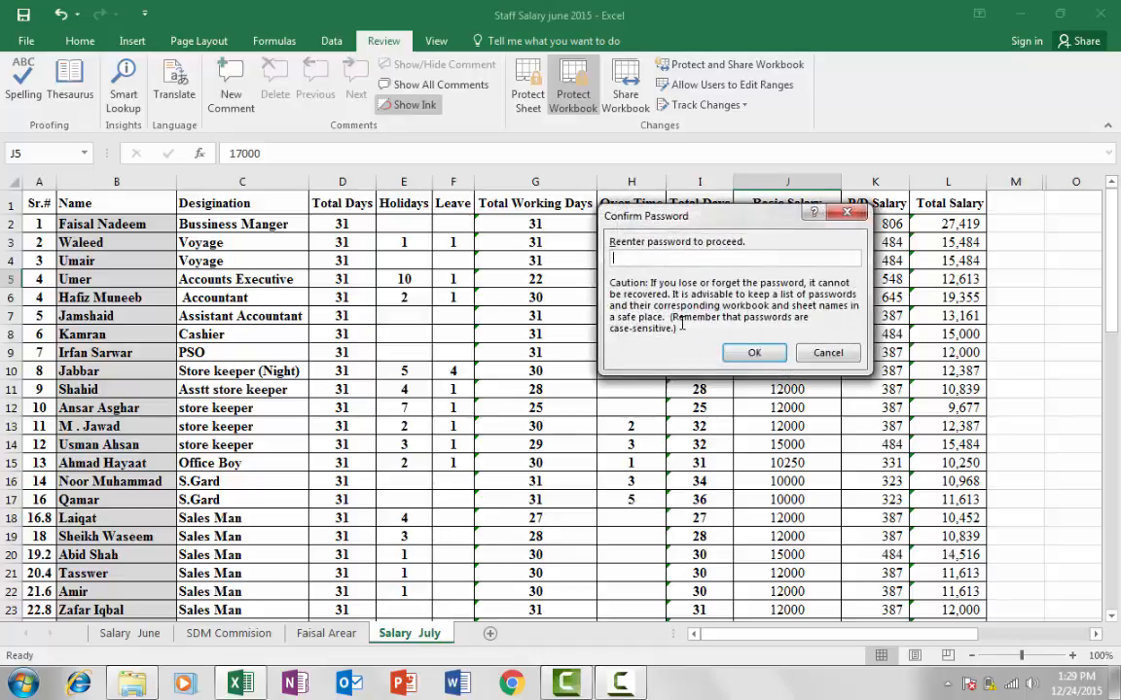
{"action": "key", "text": "Return"}
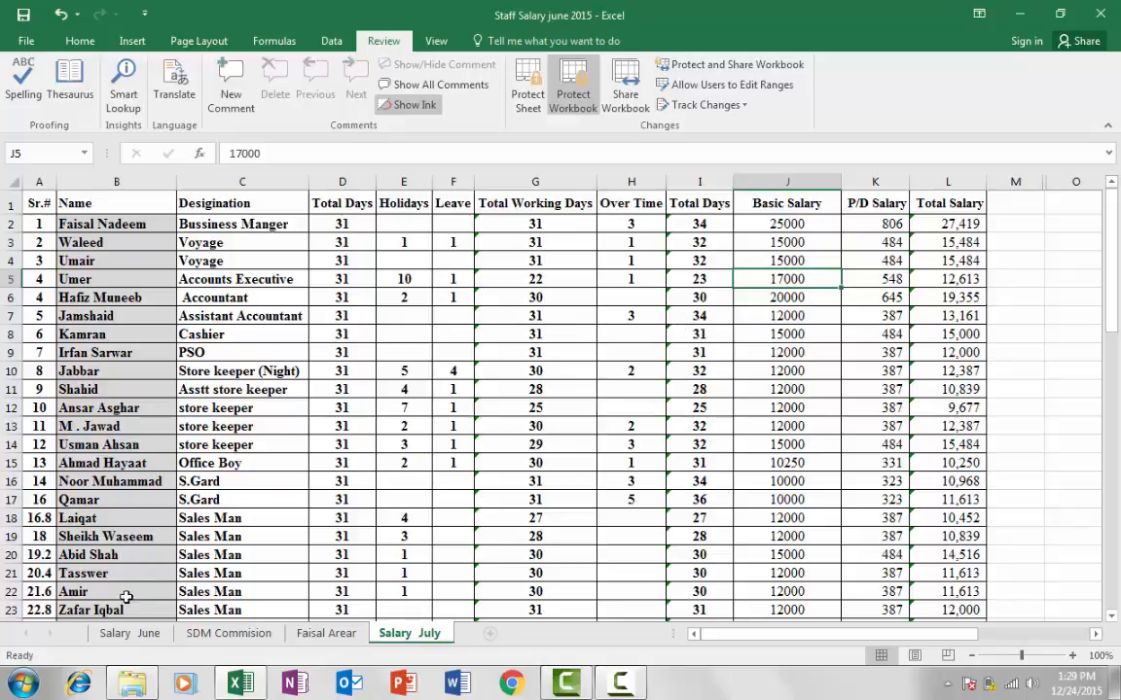
Test the structure protection via Salary June's tab menu and an attempted tab drag
{"action": "scroll", "coordinate": [117, 565], "scroll_direction": "down", "scroll_amount": 2}
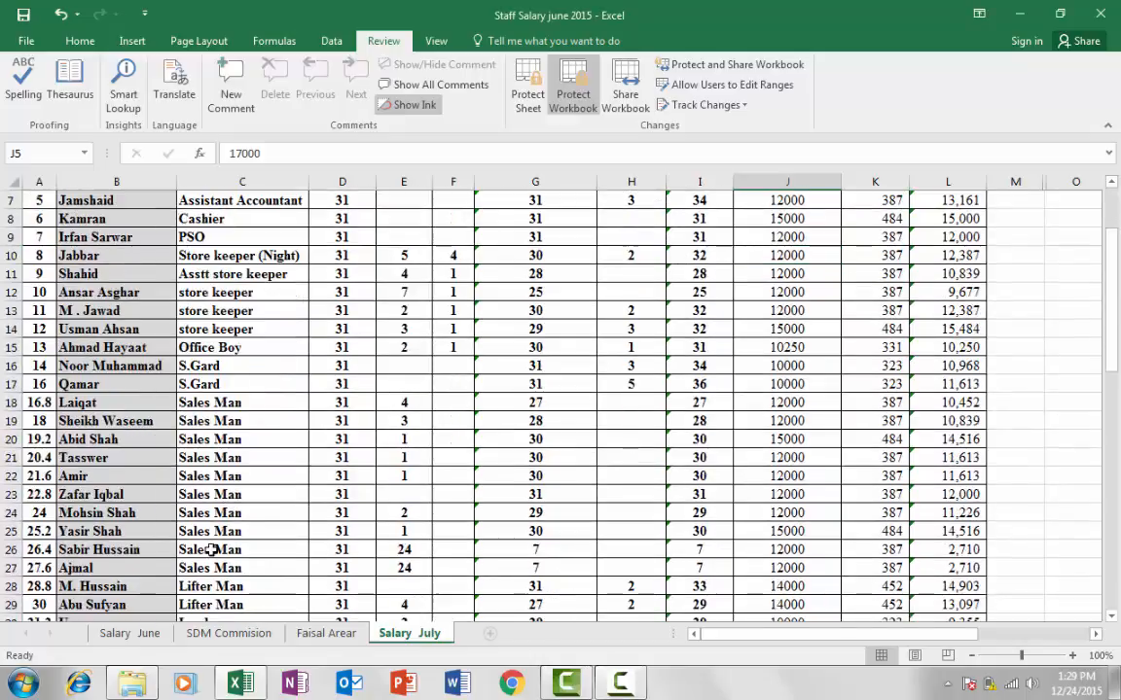
{"action": "scroll", "coordinate": [195, 487], "scroll_direction": "down", "scroll_amount": 1}
{"action": "scroll", "coordinate": [185, 462], "scroll_direction": "up", "scroll_amount": 3}
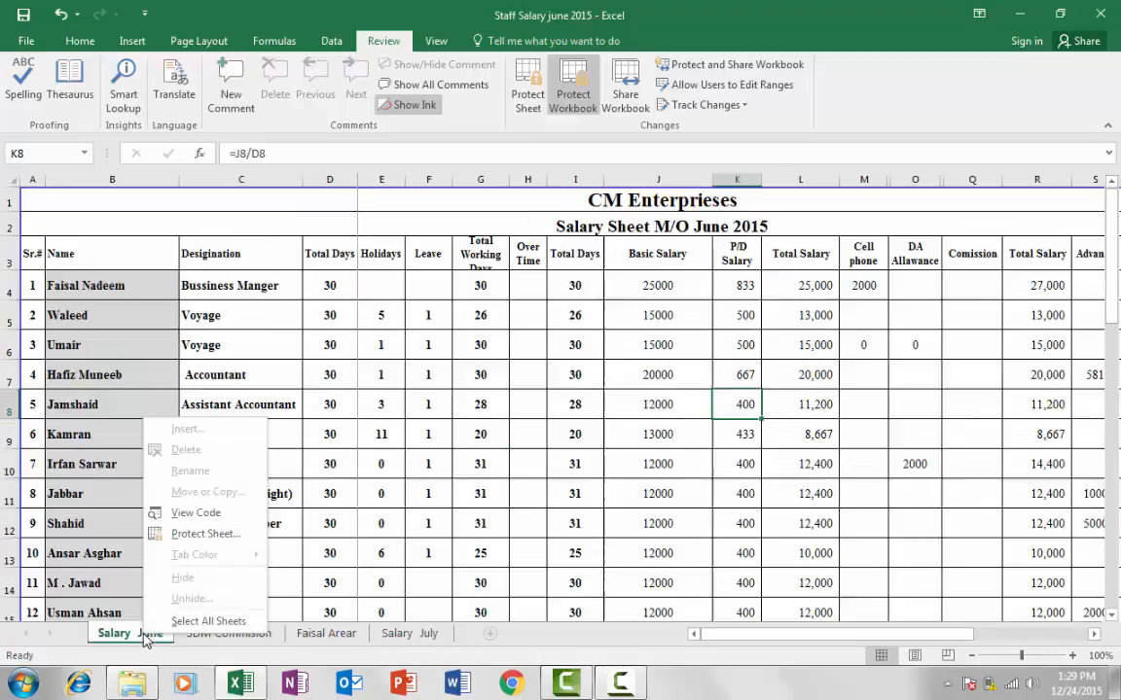
{"action": "right_click", "coordinate": [144, 633]}
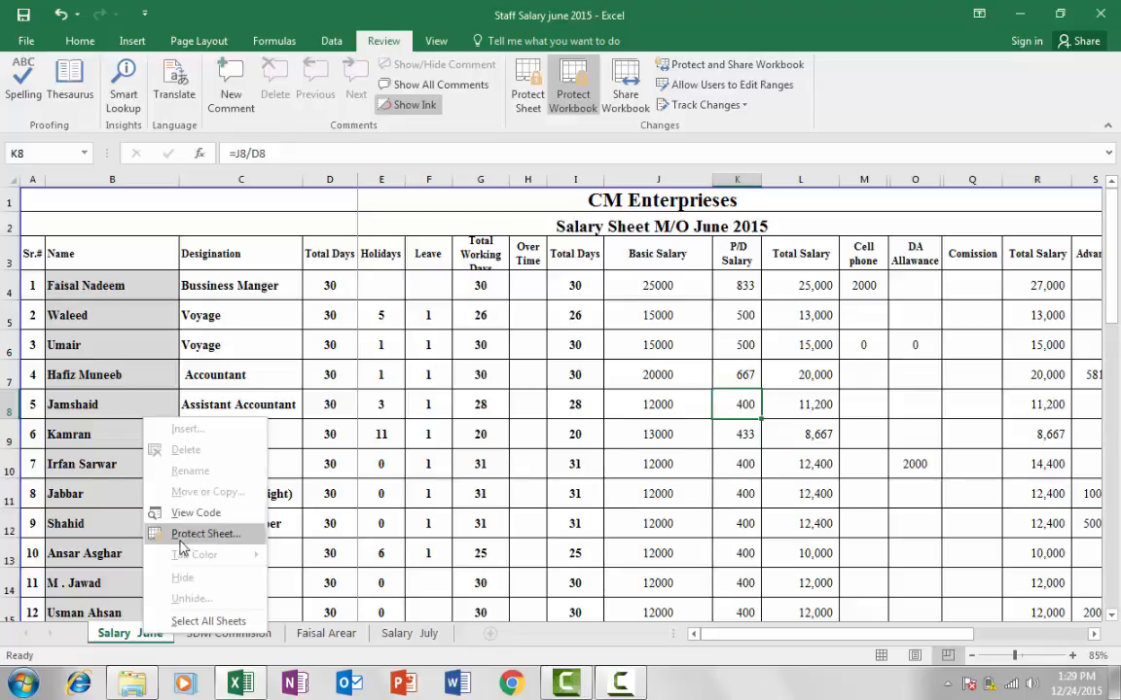
{"action": "left_click", "coordinate": [68, 634]}
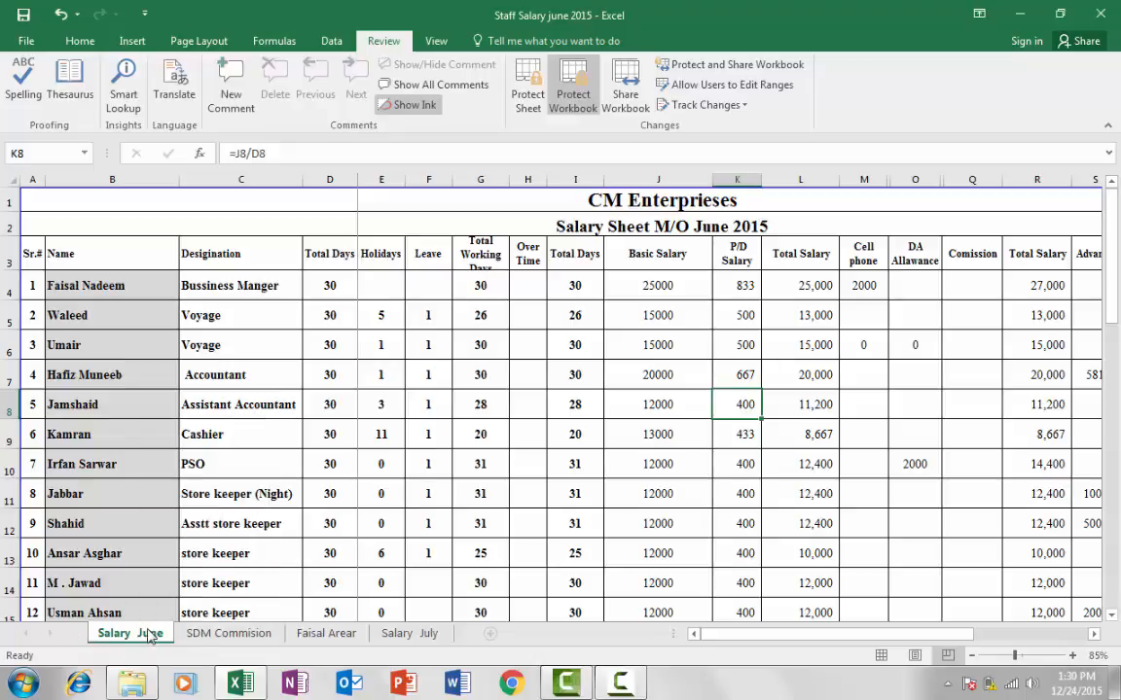
{"action": "left_click_drag", "start_coordinate": [136, 638], "coordinate": [399, 638]}
Switch to Salary July, dismiss the colour-scheme notice, and flip between June and July
{"action": "left_click", "coordinate": [406, 633]}
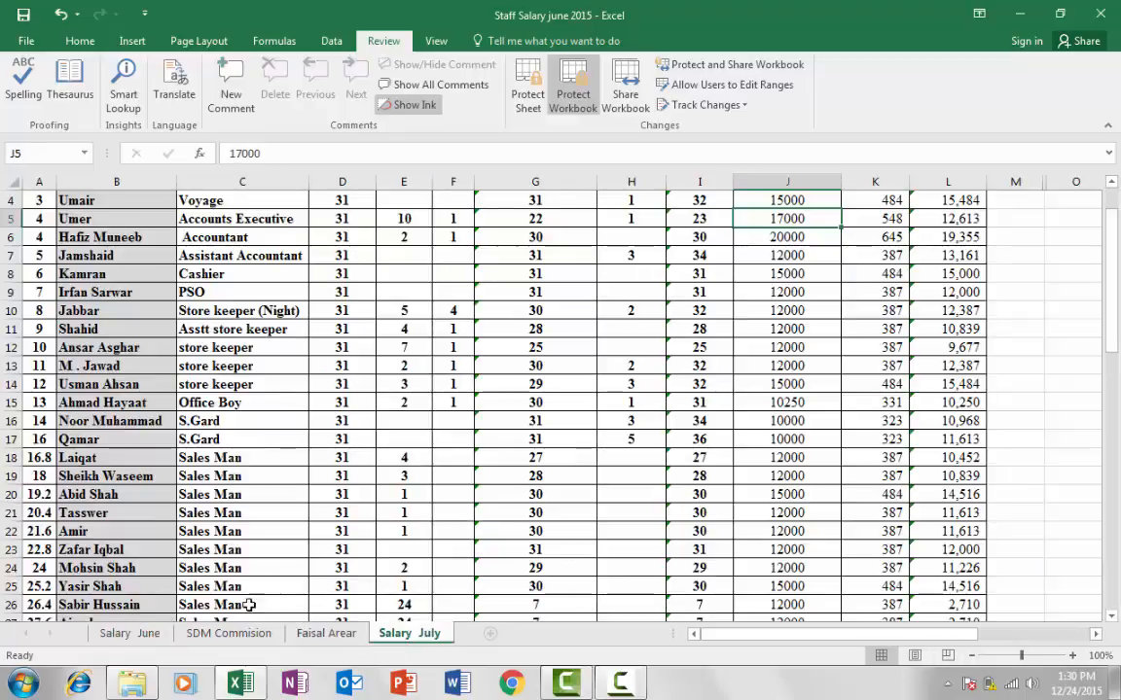
{"action": "left_click", "coordinate": [431, 360]}
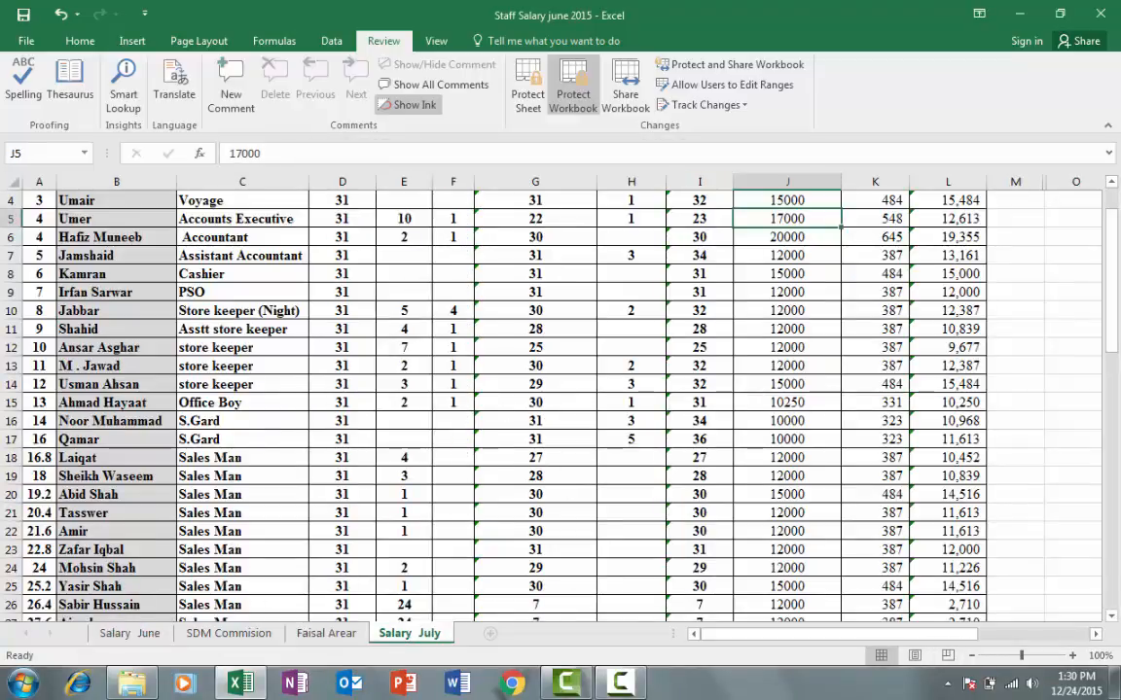
{"action": "left_click", "coordinate": [144, 633]}
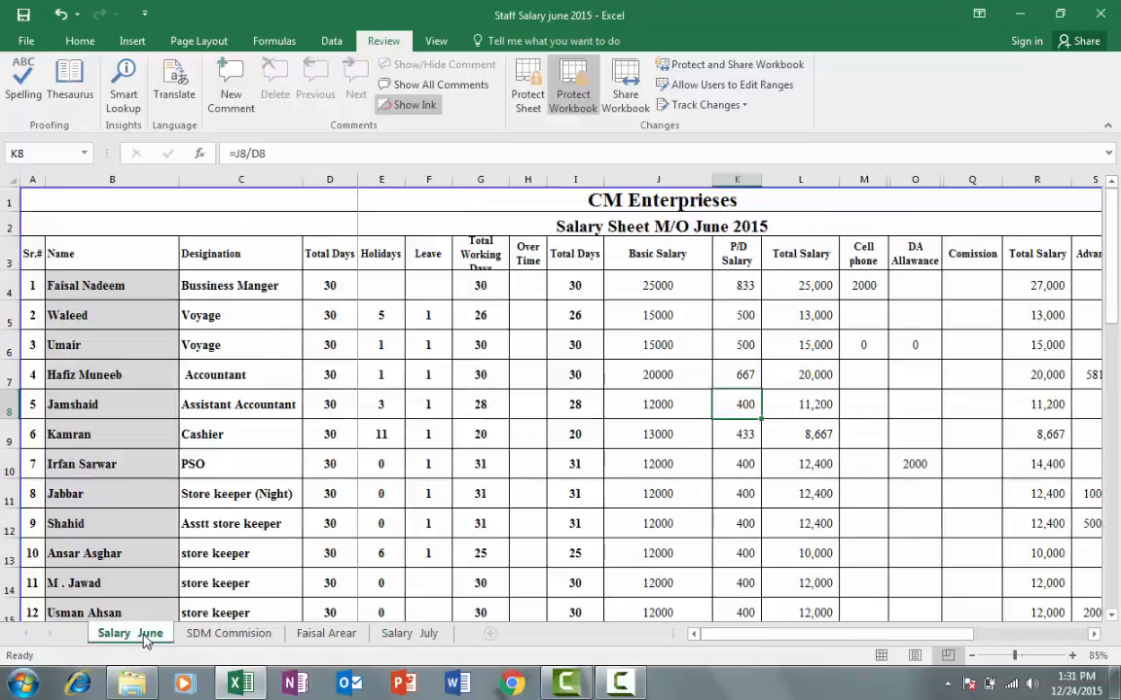
{"action": "left_click", "coordinate": [411, 634]}
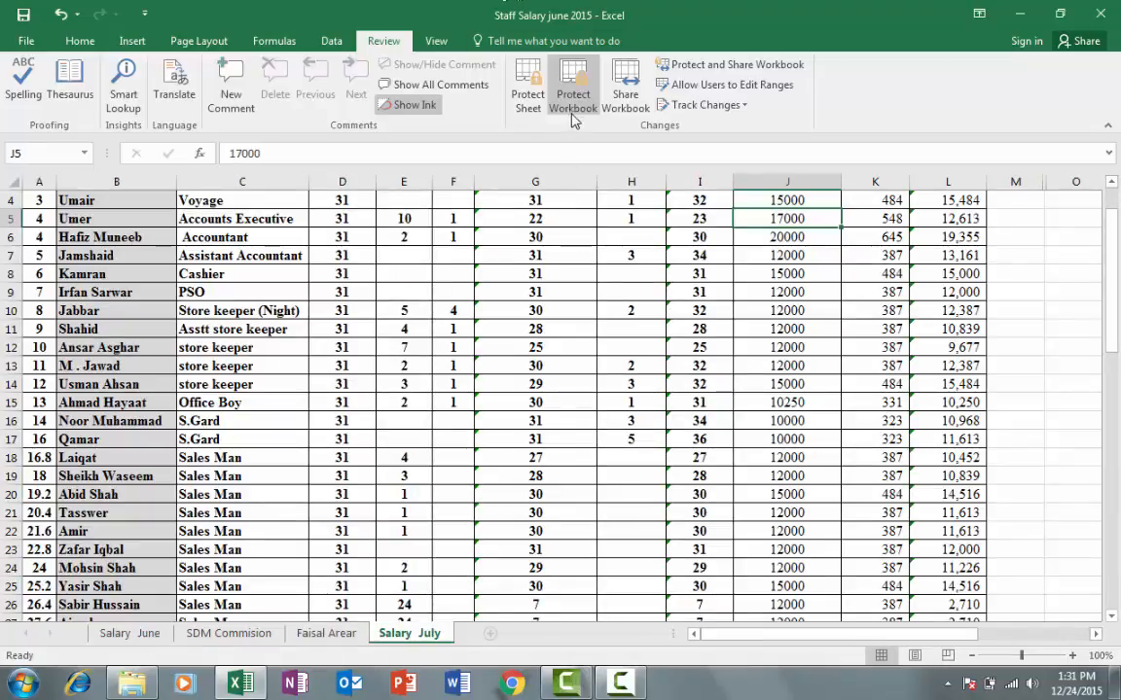
Unprotect the workbook structure by entering its password
{"action": "left_click", "coordinate": [572, 110]}
{"action": "left_click_drag", "start_coordinate": [699, 257], "coordinate": [717, 240]}
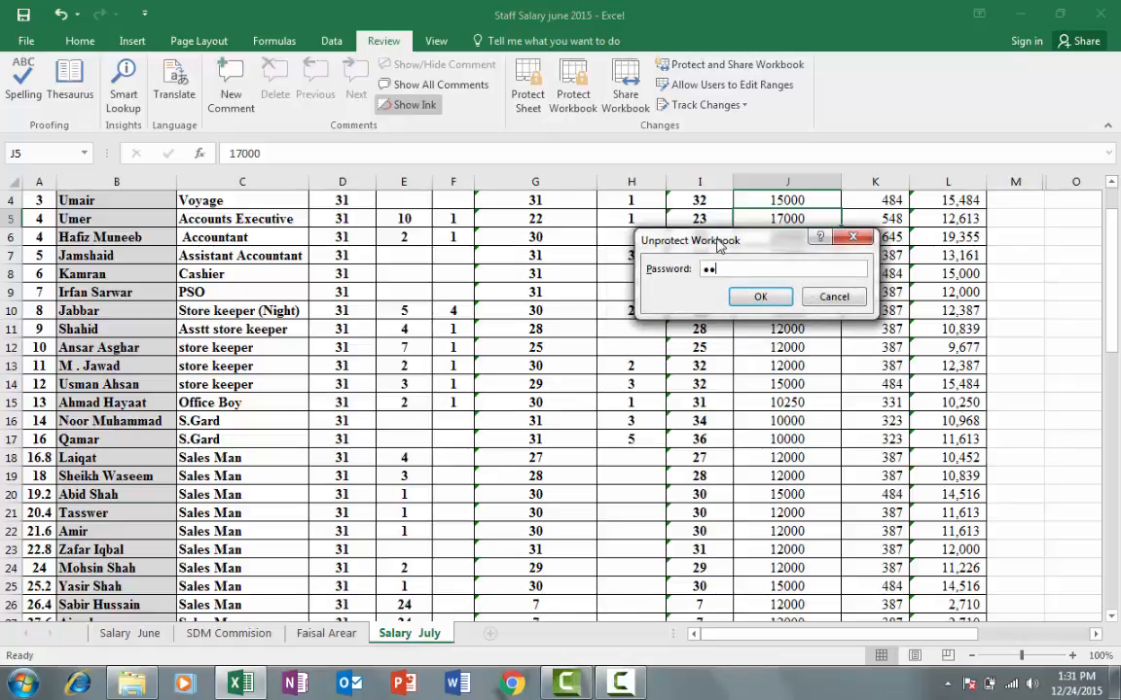
{"action": "key", "text": "Return"}
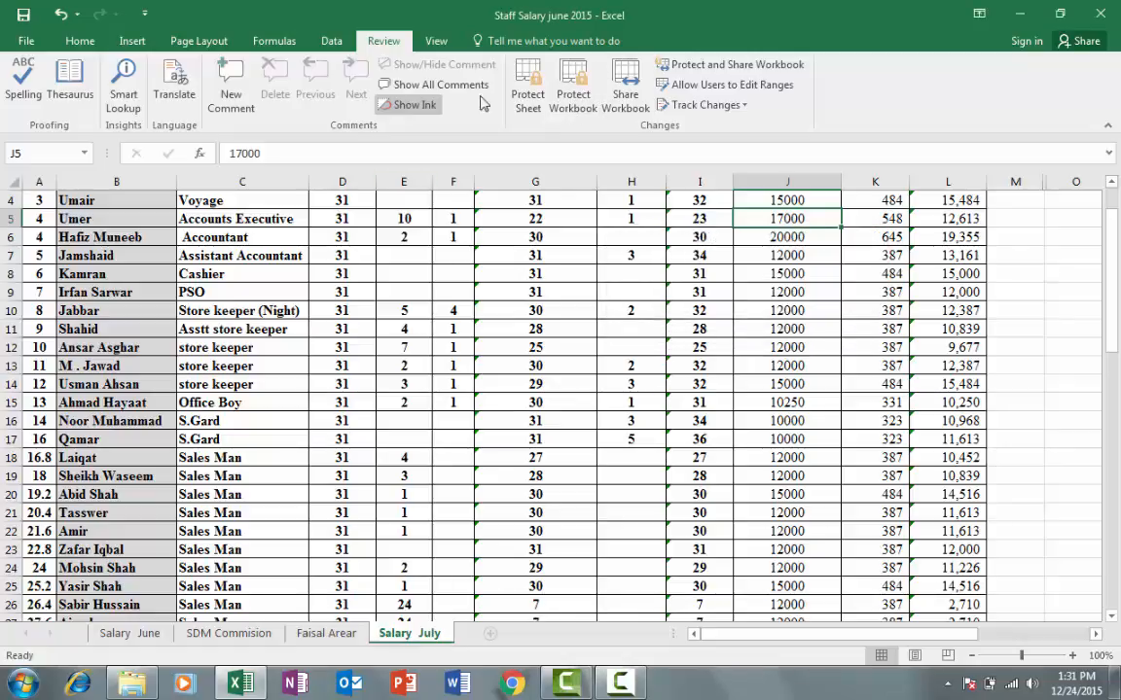
Check Salary June's tab menu and Tab Color options, then return to Salary July
{"action": "scroll", "coordinate": [396, 499], "scroll_direction": "down", "scroll_amount": 3}
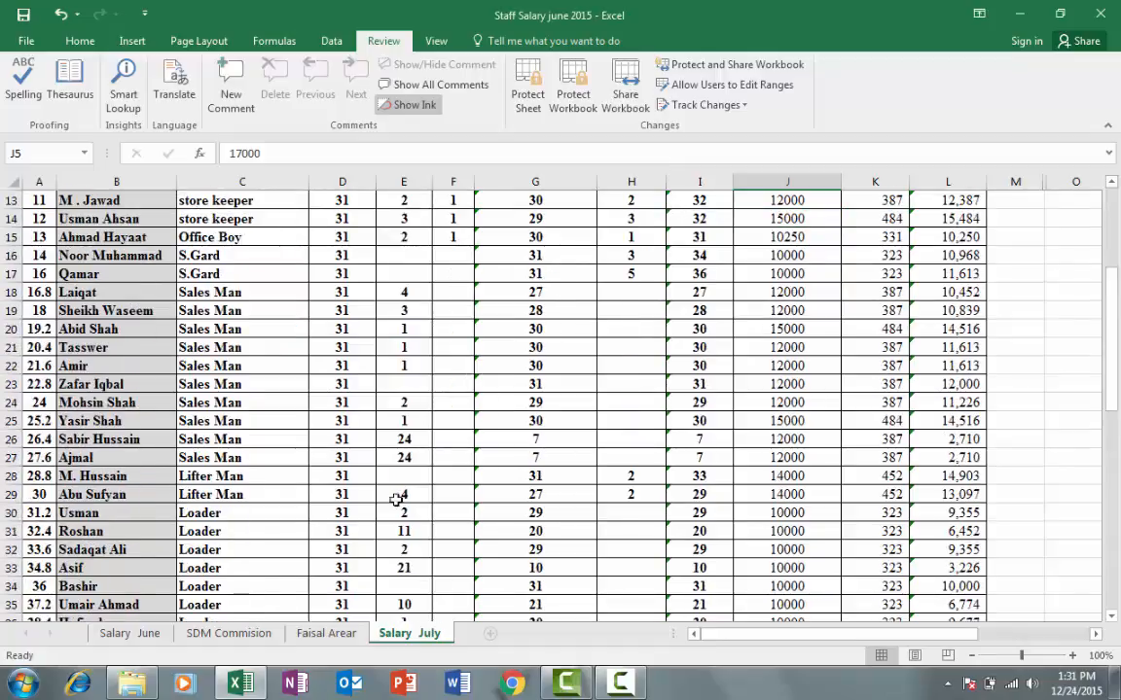
{"action": "right_click", "coordinate": [160, 638]}
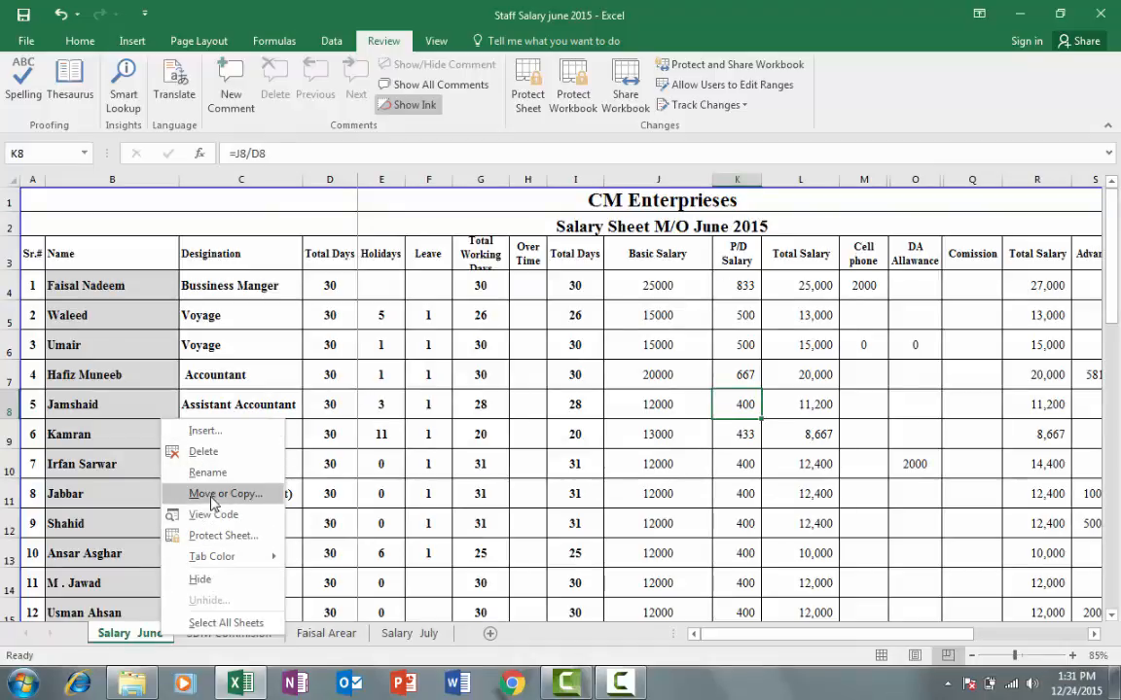
{"action": "mouse_move", "coordinate": [262, 556]}
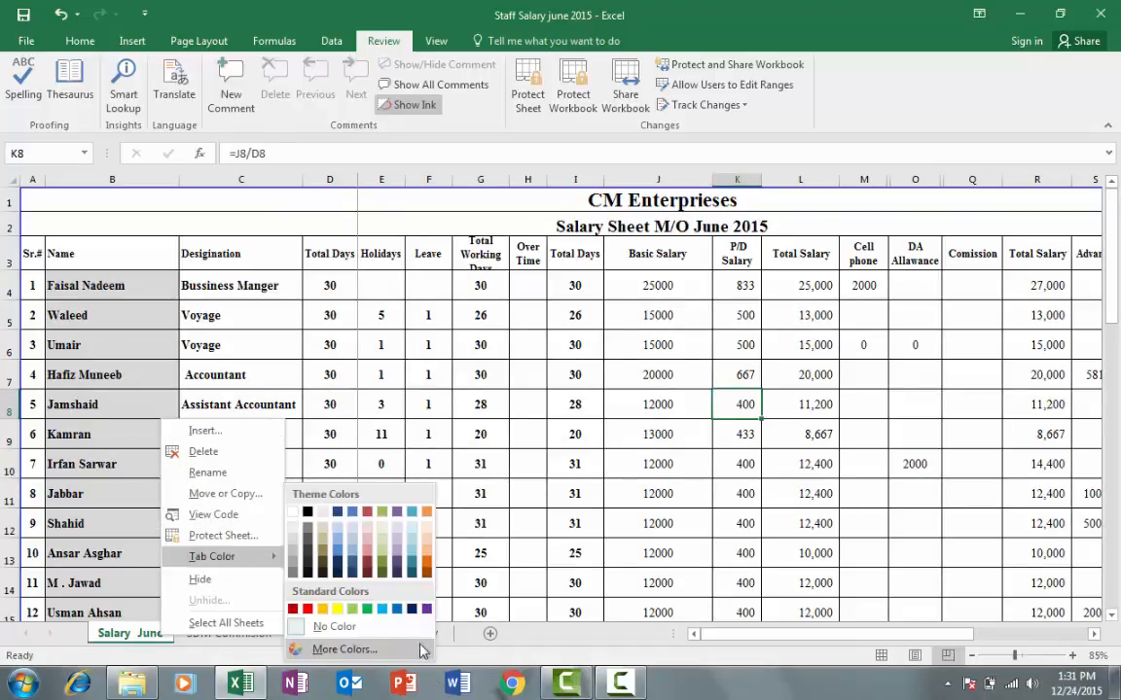
{"action": "left_click", "coordinate": [458, 637]}
{"action": "left_click", "coordinate": [408, 633]}
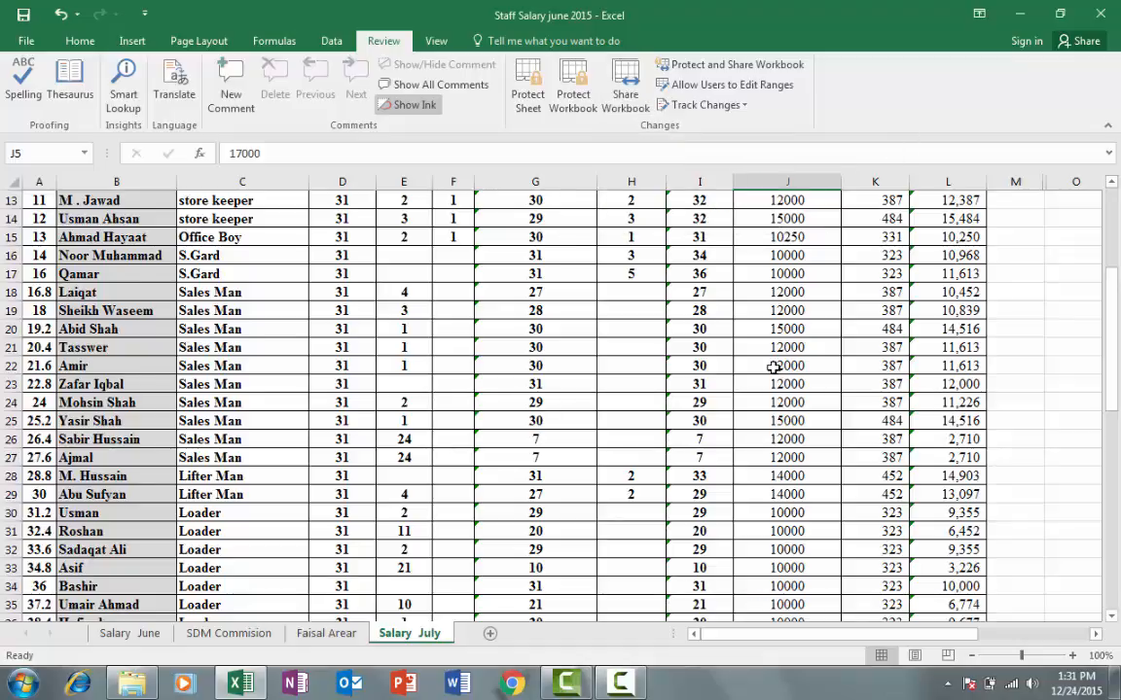
{"action": "scroll", "coordinate": [773, 367], "scroll_direction": "up", "scroll_amount": 4}
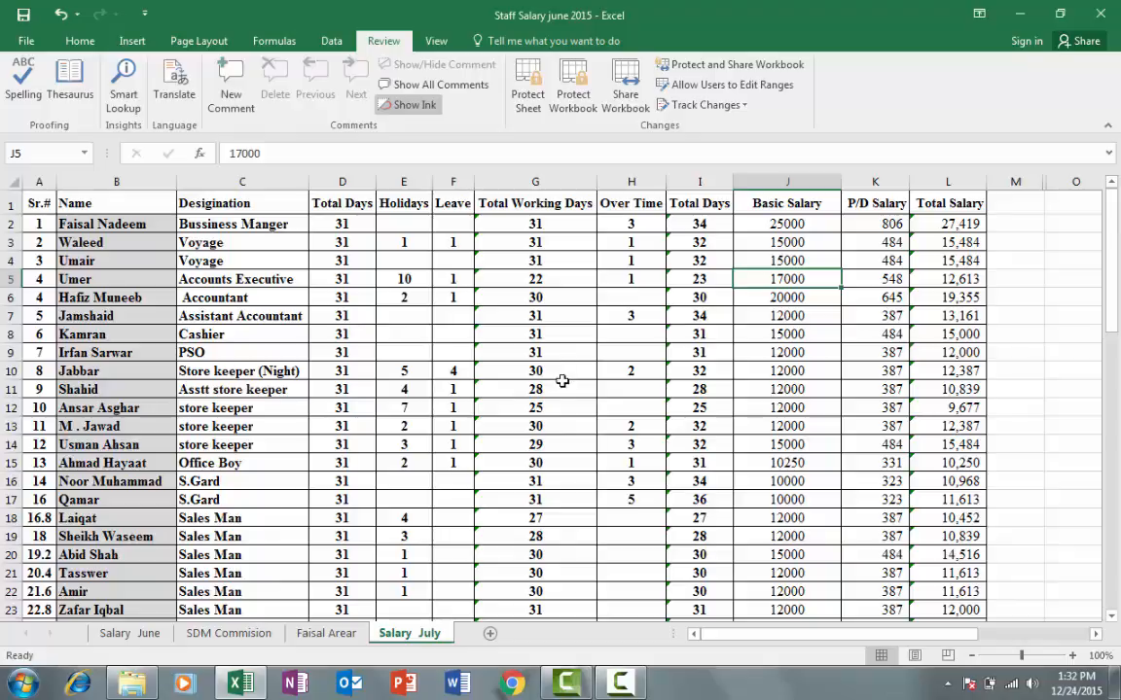
{"action": "scroll", "coordinate": [605, 362], "scroll_direction": "down", "scroll_amount": 3}
{"action": "scroll", "coordinate": [595, 356], "scroll_direction": "up", "scroll_amount": 3}
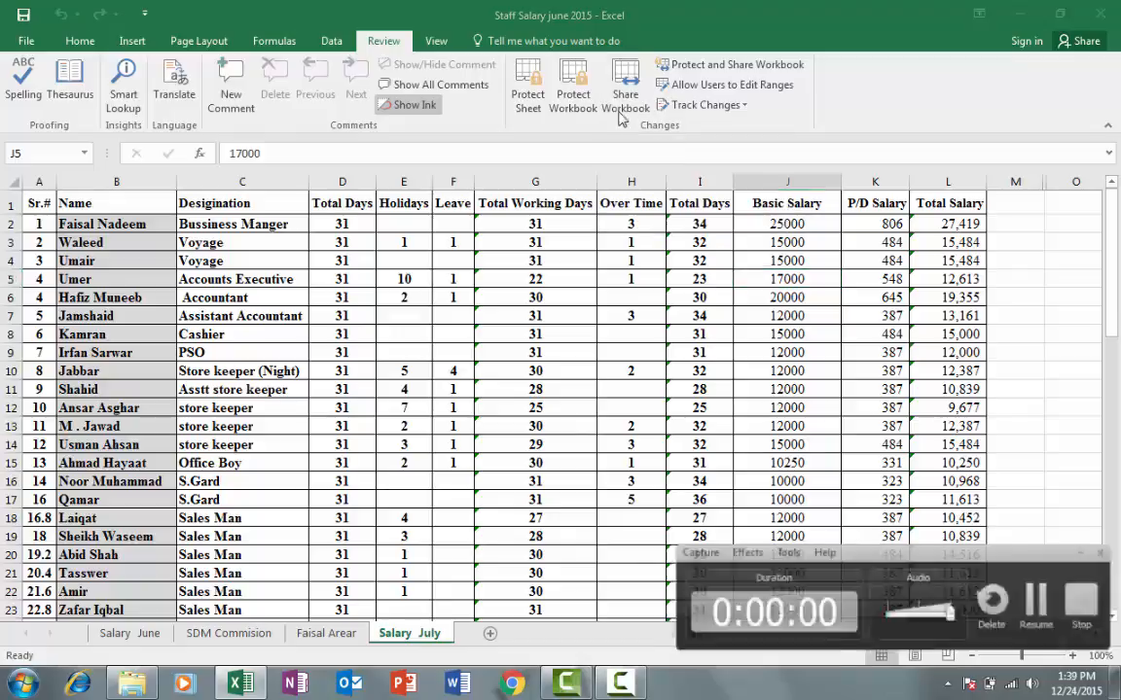
Turn on 'Allow changes by more than one user at the same time' in Share Workbook and save the workbook as shared
{"action": "left_click", "coordinate": [628, 97]}
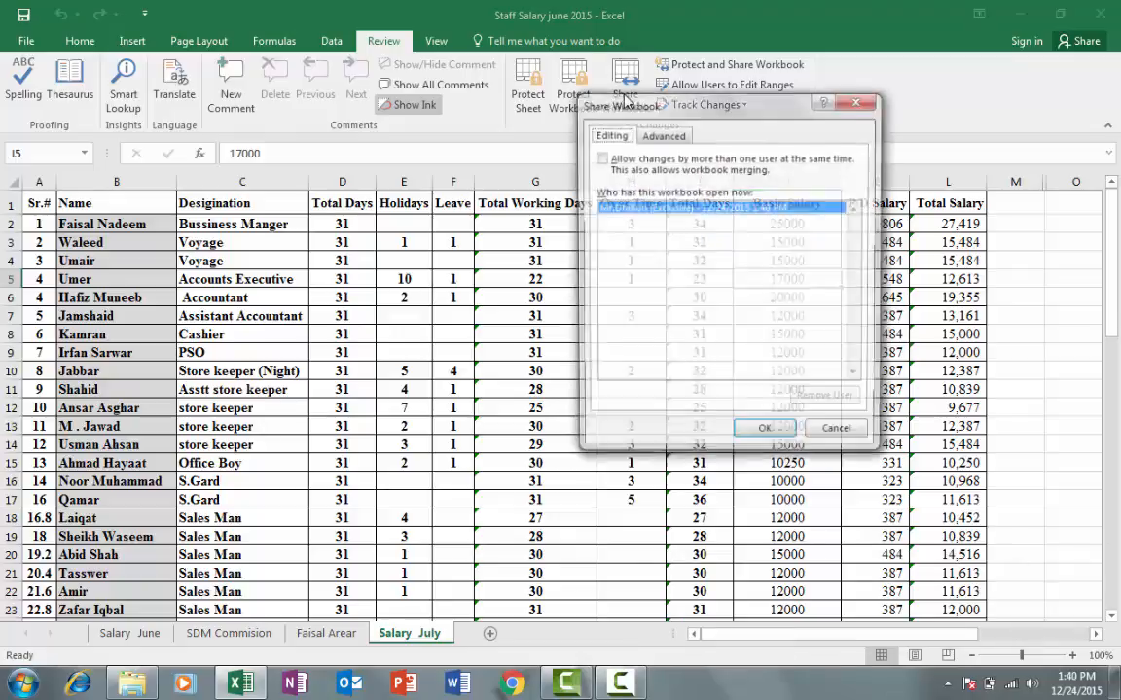
{"action": "left_click_drag", "start_coordinate": [706, 108], "coordinate": [677, 97]}
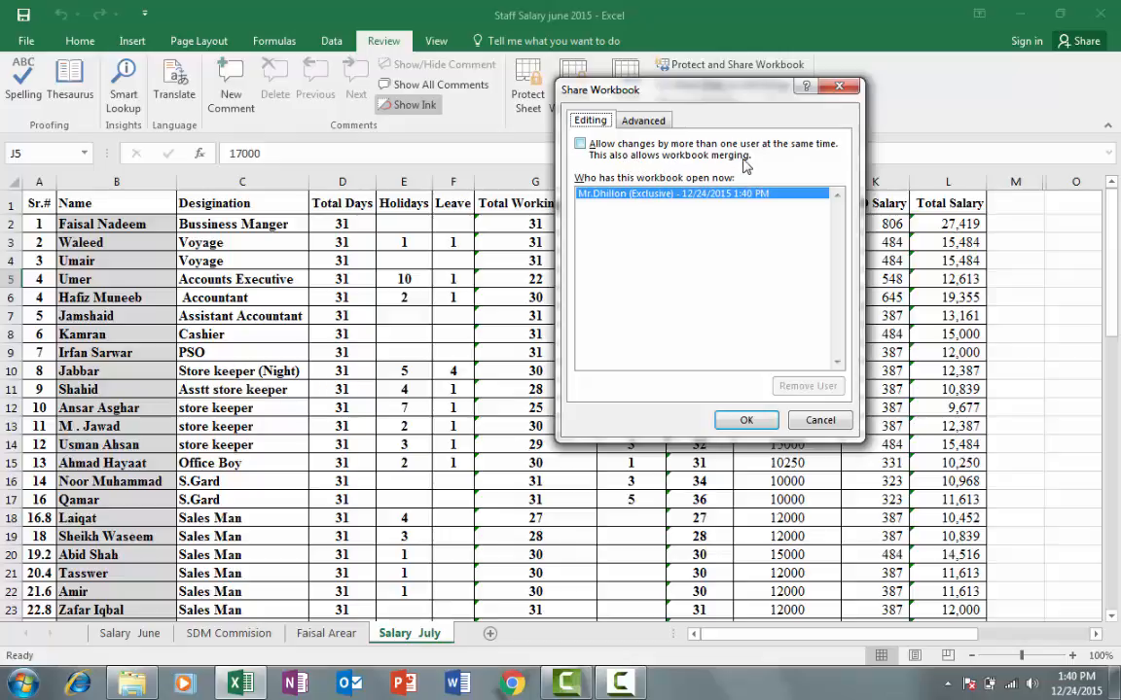
{"action": "left_click", "coordinate": [579, 144]}
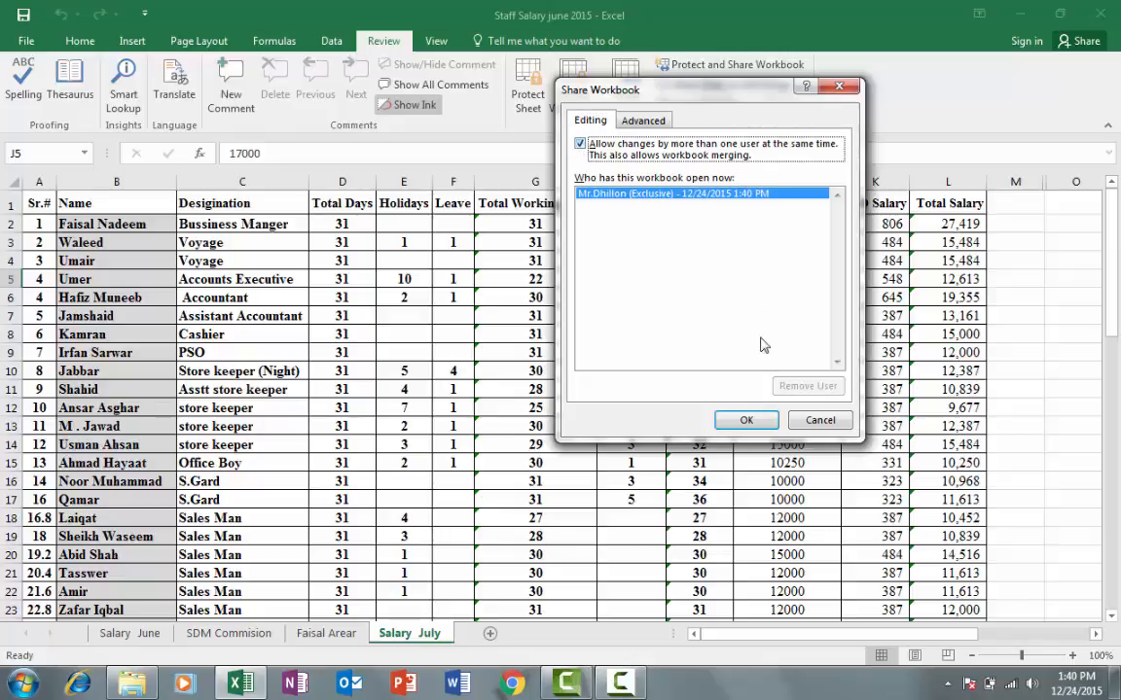
{"action": "left_click", "coordinate": [747, 422]}
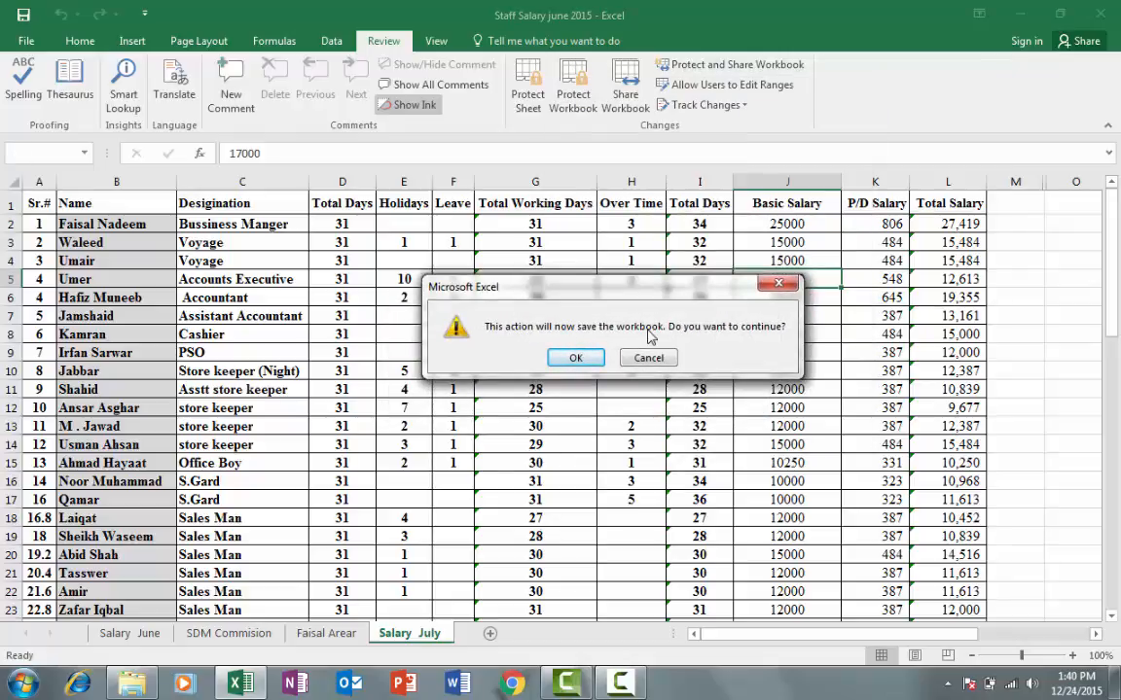
{"action": "left_click", "coordinate": [578, 356]}
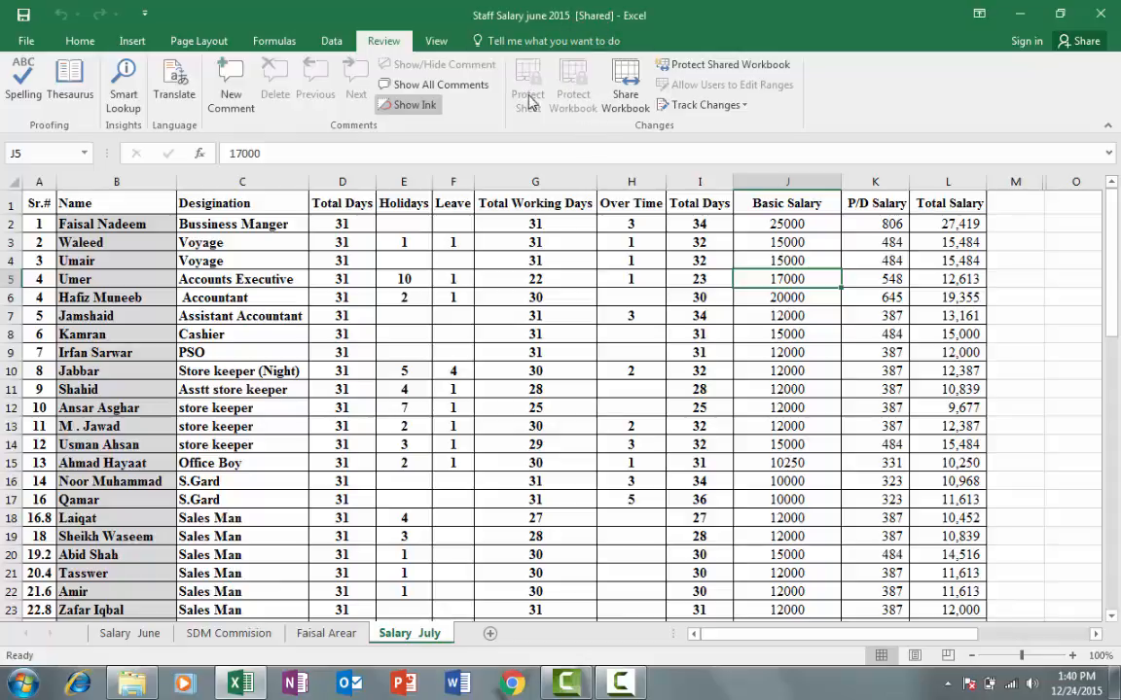
{"action": "left_click", "coordinate": [615, 110]}
{"action": "left_click_drag", "start_coordinate": [657, 98], "coordinate": [672, 92]}
{"action": "left_click", "coordinate": [663, 117]}
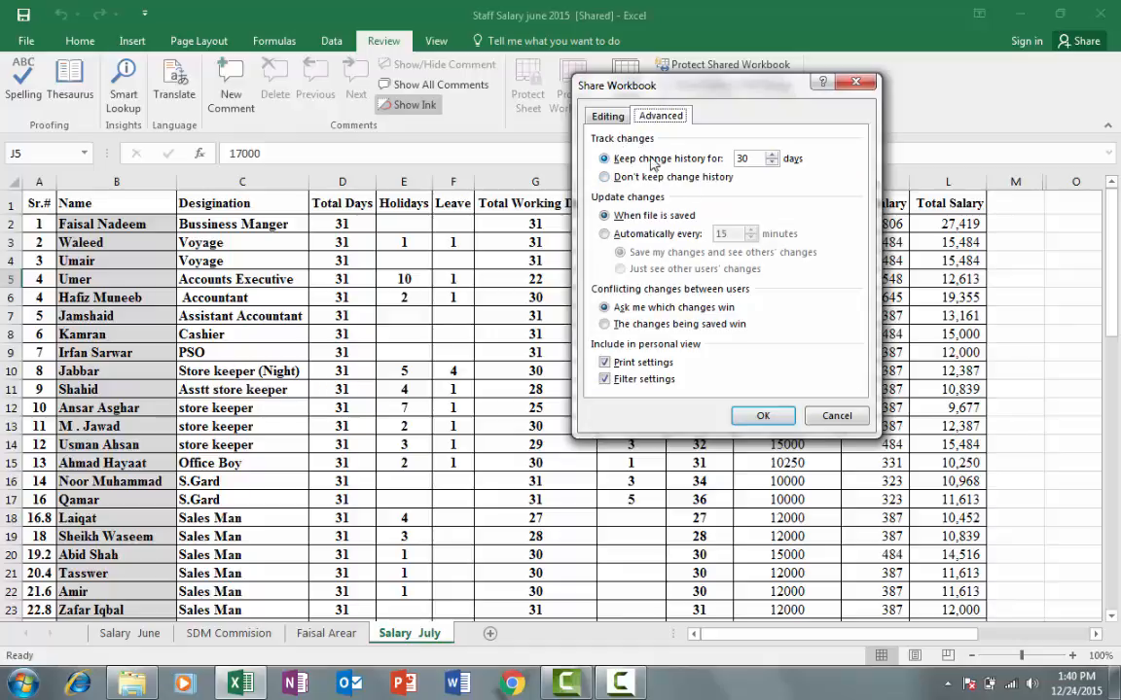
{"action": "left_click_drag", "start_coordinate": [642, 85], "coordinate": [660, 78]}
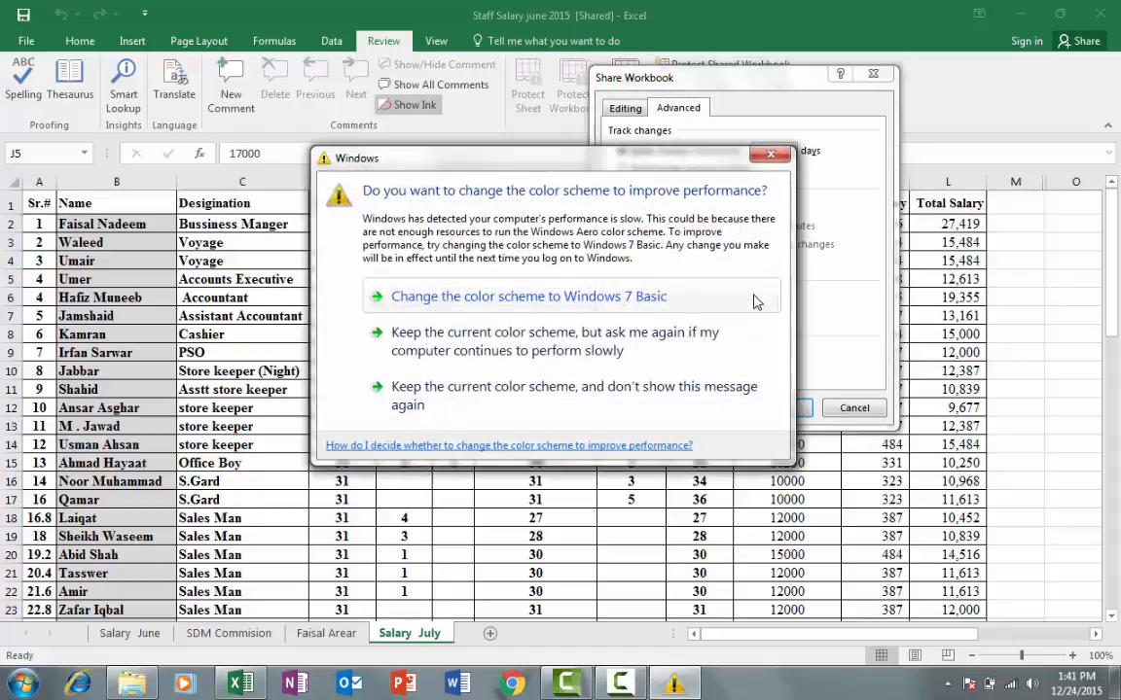
{"action": "left_click", "coordinate": [770, 153]}
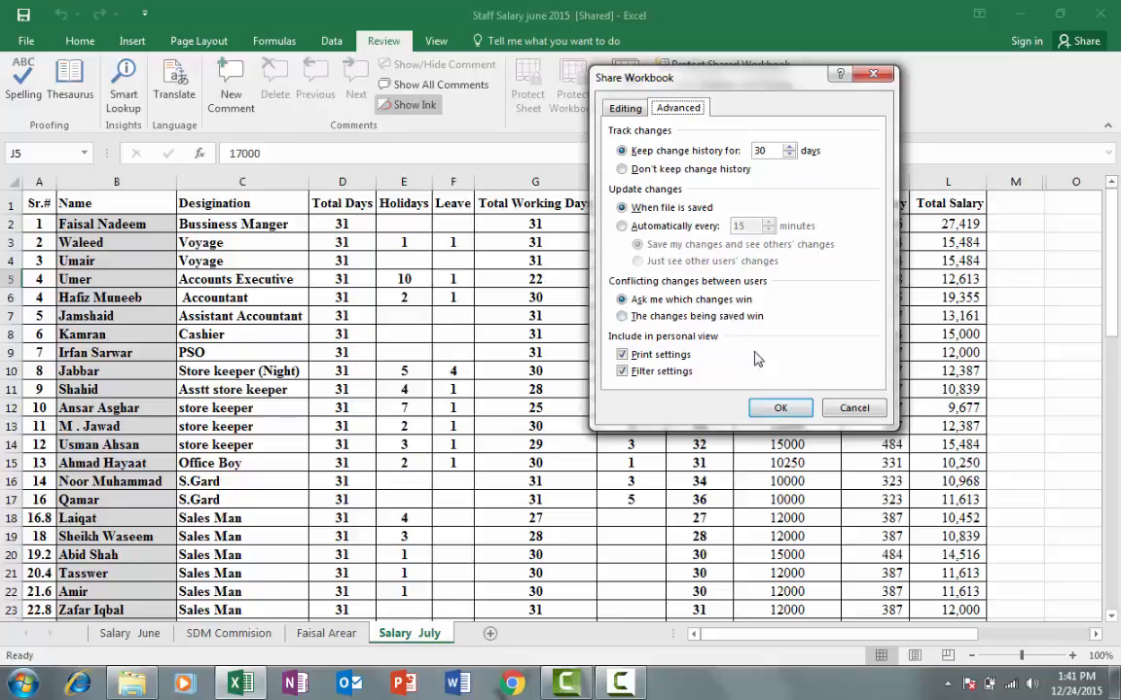
{"action": "left_click", "coordinate": [786, 410]}
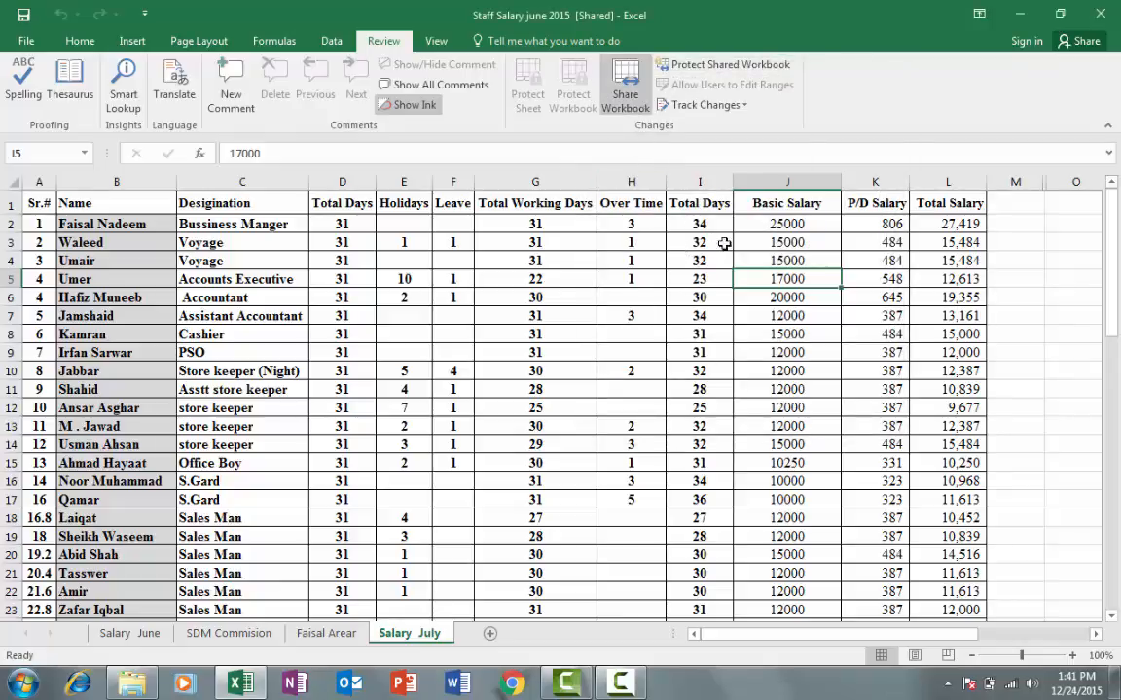
Untick 'Allow changes by more than one user' in Share Workbook and confirm removing shared use
{"action": "left_click", "coordinate": [637, 115]}
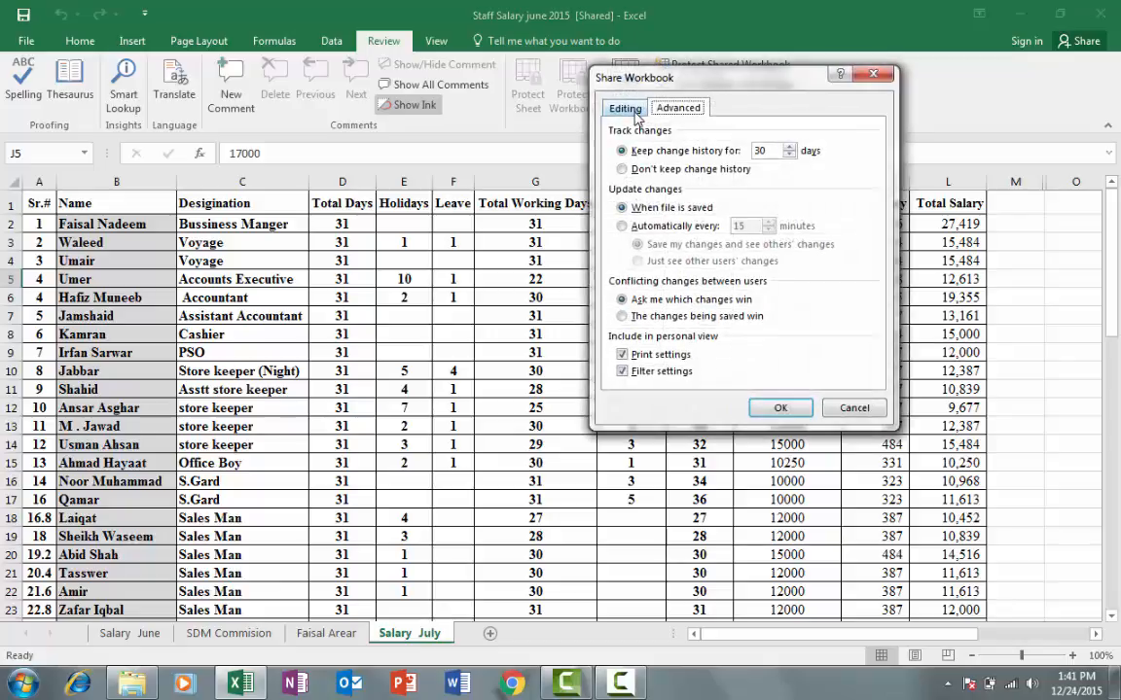
{"action": "left_click_drag", "start_coordinate": [697, 90], "coordinate": [753, 101]}
{"action": "left_click", "coordinate": [681, 119]}
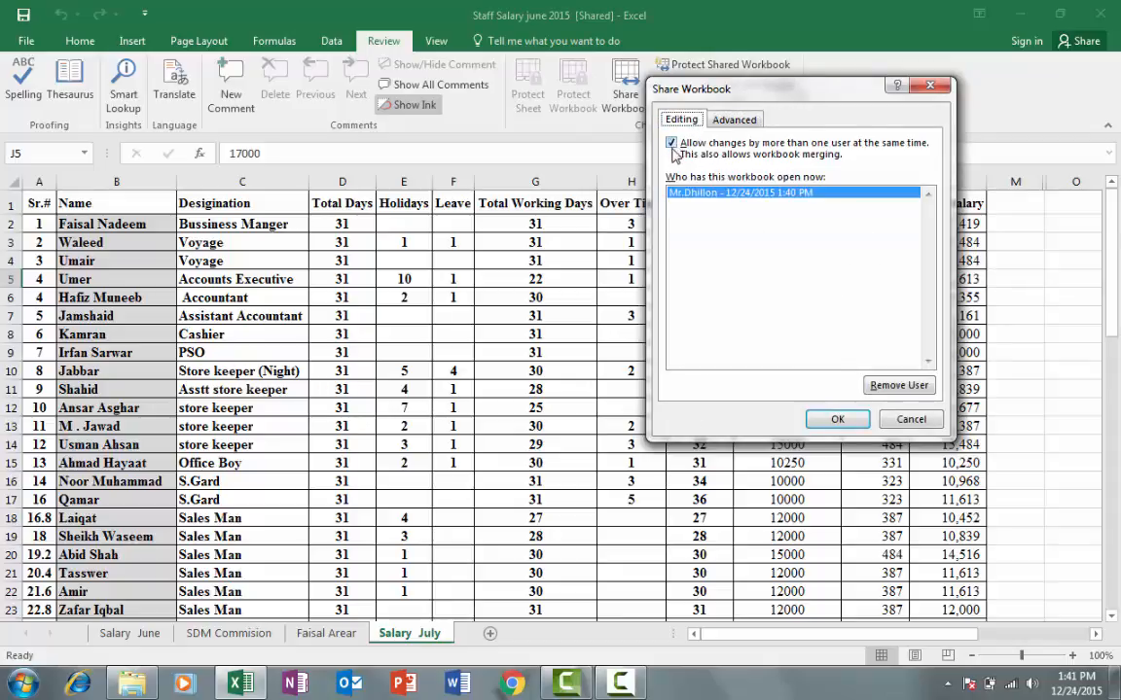
{"action": "left_click", "coordinate": [671, 143]}
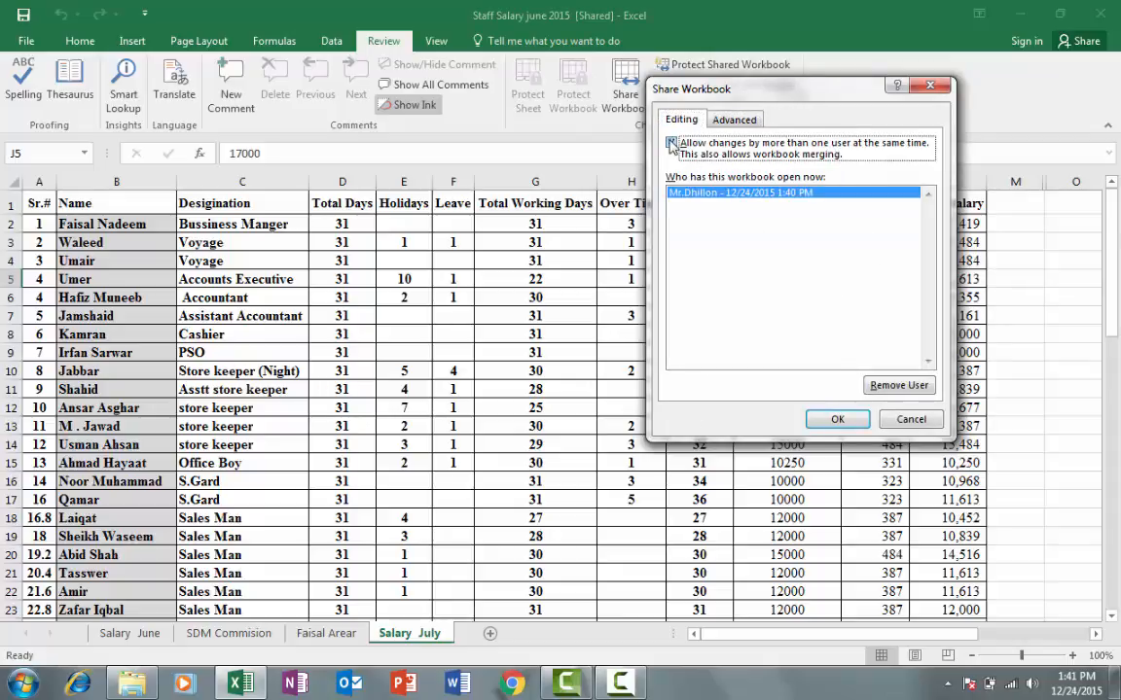
{"action": "left_click", "coordinate": [836, 419]}
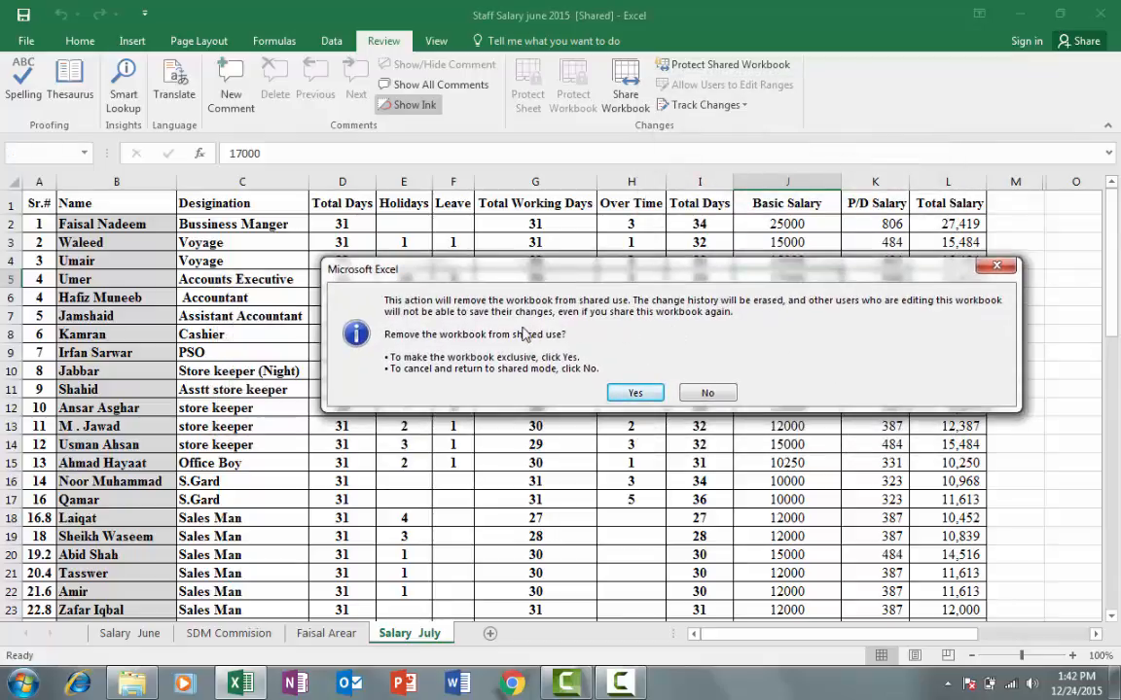
{"action": "left_click", "coordinate": [634, 393]}
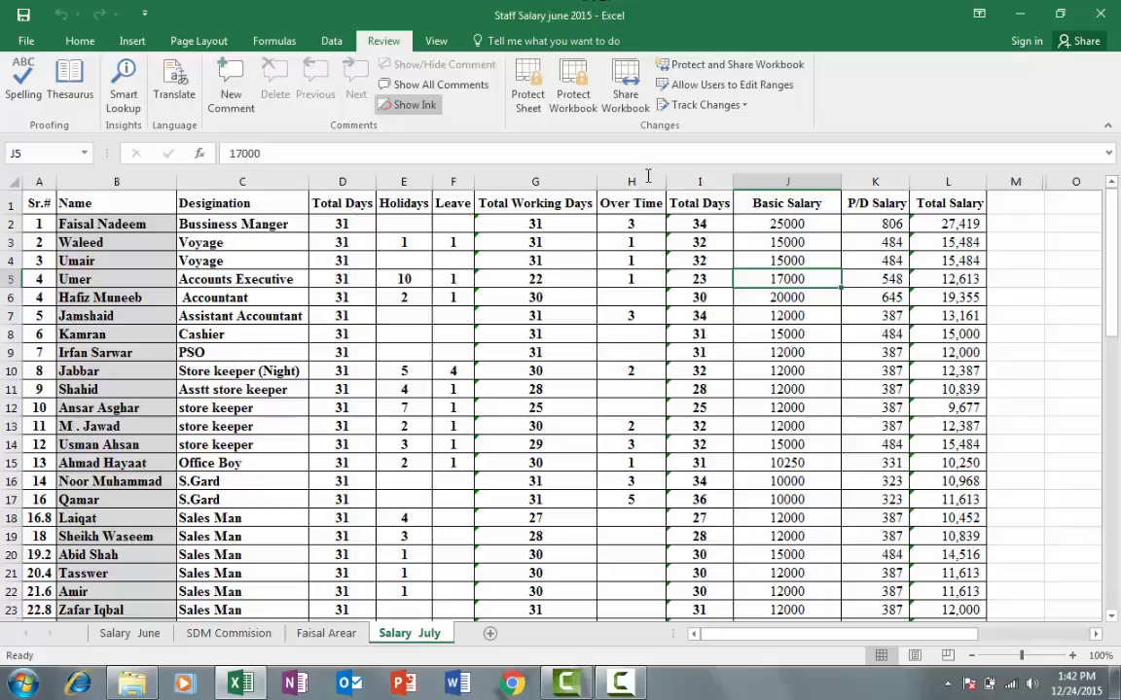
{"action": "scroll", "coordinate": [722, 342], "scroll_direction": "down", "scroll_amount": 7}
{"action": "scroll", "coordinate": [721, 360], "scroll_direction": "up", "scroll_amount": 7}
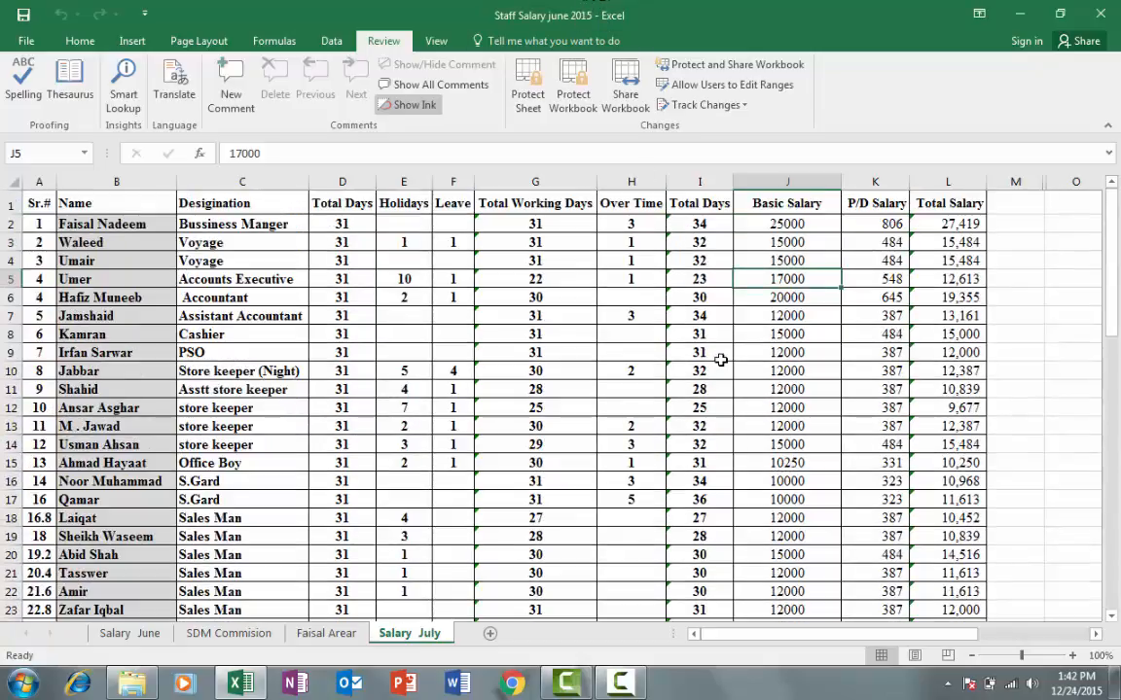